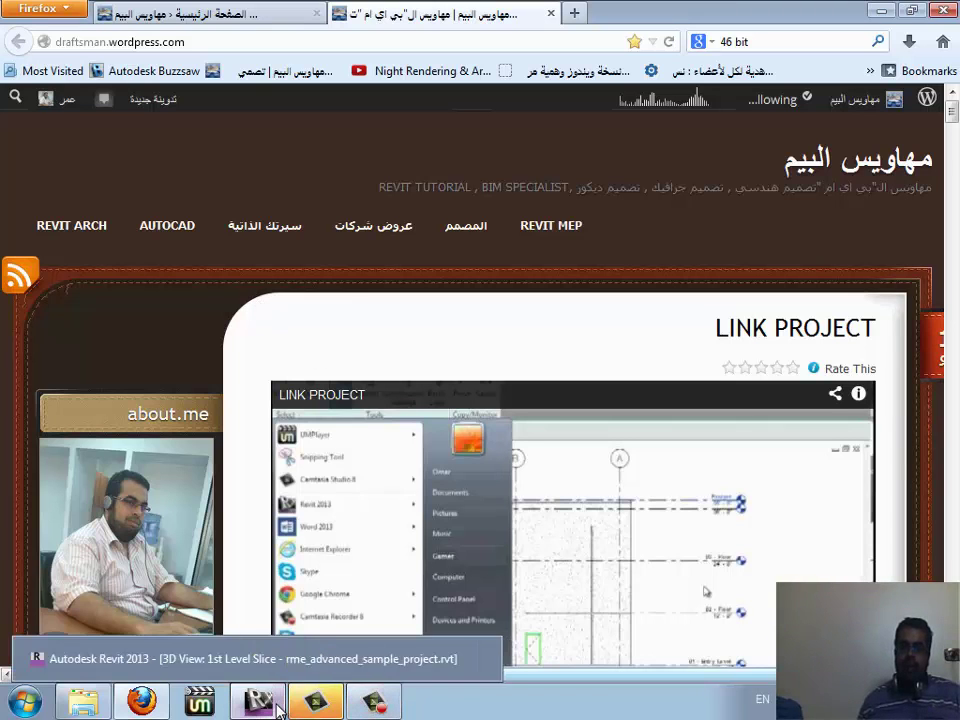
Switch from Firefox to the Revit 2013 project showing the 1st Level Slice 3D view
{"action": "left_click", "coordinate": [268, 702]}
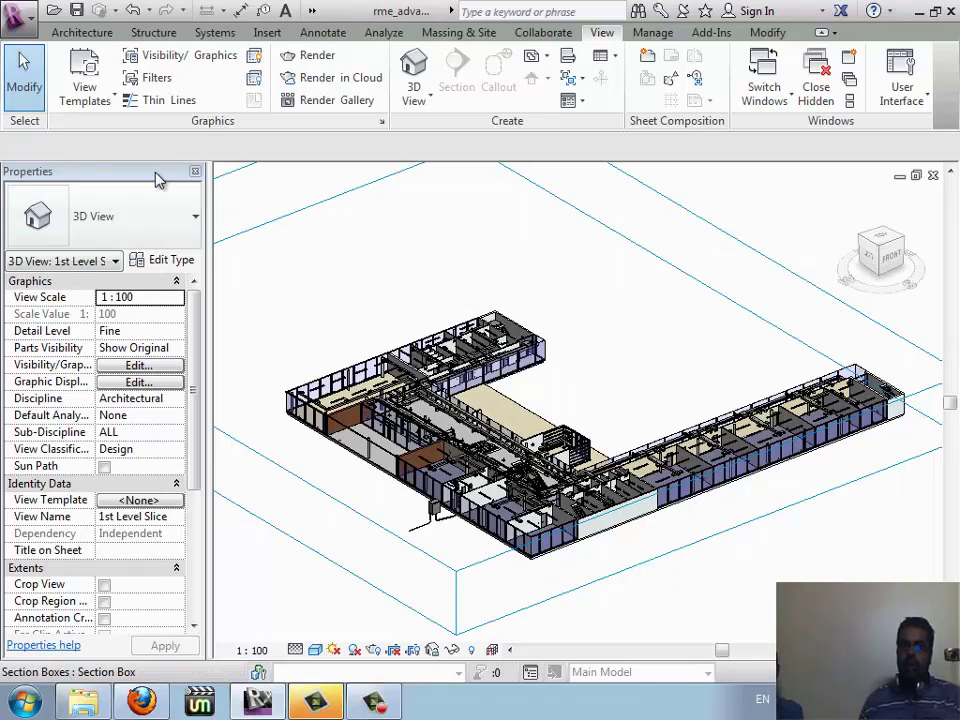
Zoom toward the pendant light, selecting and clearing the 275 x 275 mm Supply Air duct along the way
{"action": "left_click", "coordinate": [923, 112]}
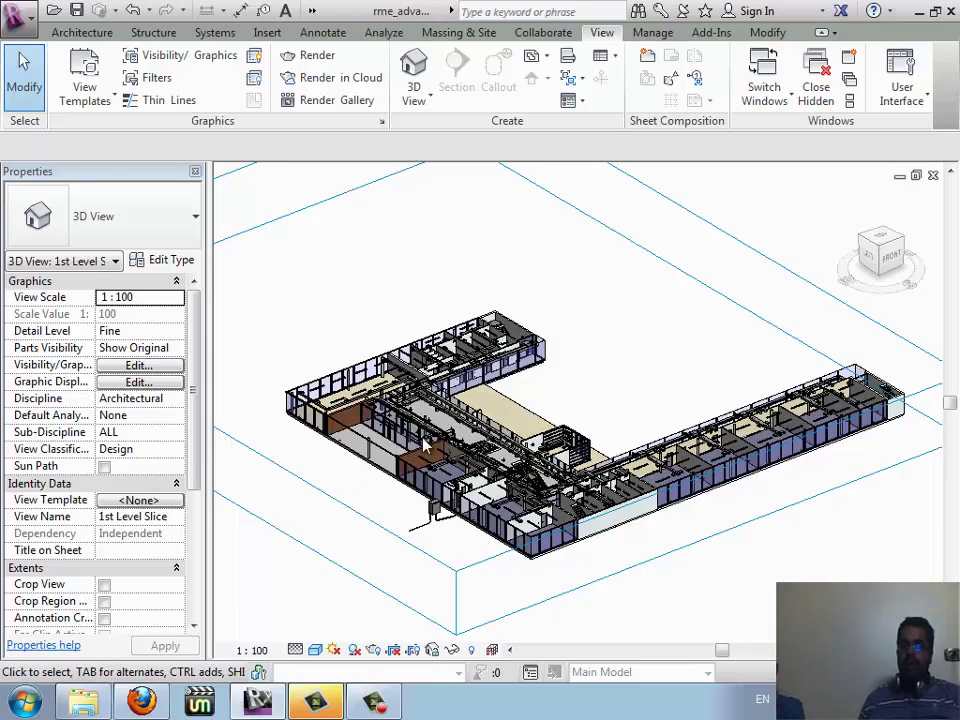
{"action": "scroll", "coordinate": [424, 446], "scroll_direction": "up", "scroll_amount": 5}
{"action": "scroll", "coordinate": [467, 420], "scroll_direction": "up", "scroll_amount": 2}
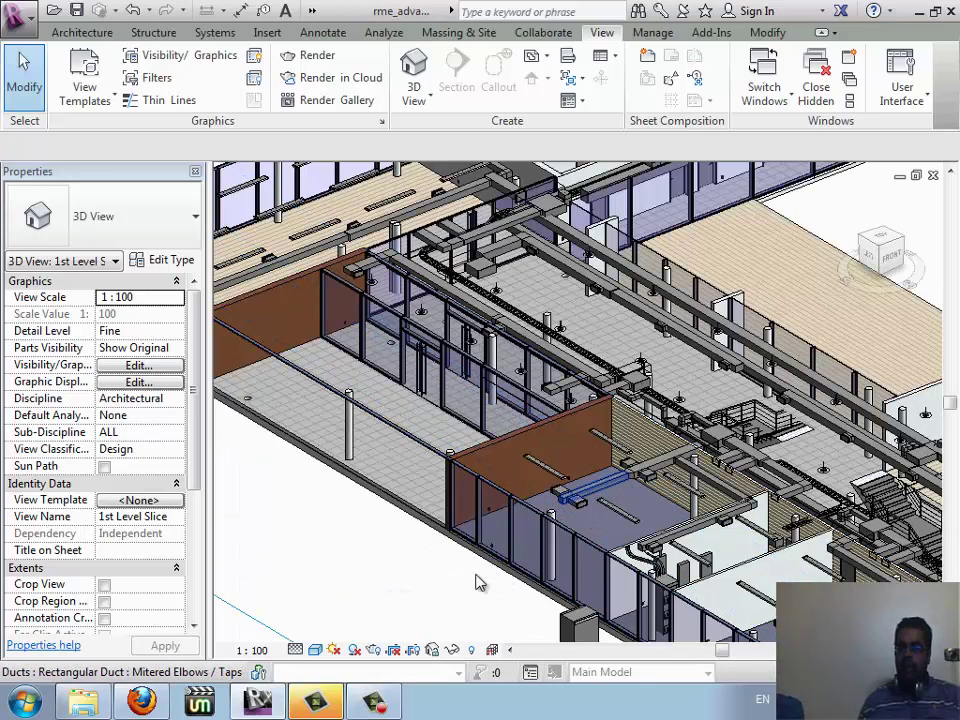
{"action": "left_click", "coordinate": [350, 590]}
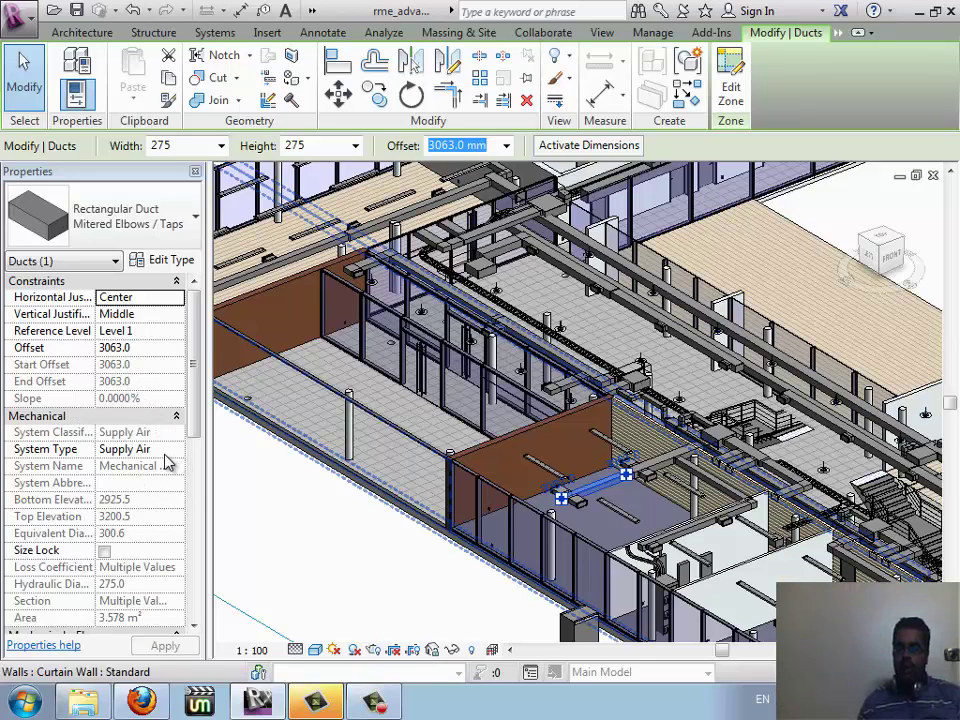
{"action": "left_click", "coordinate": [372, 590]}
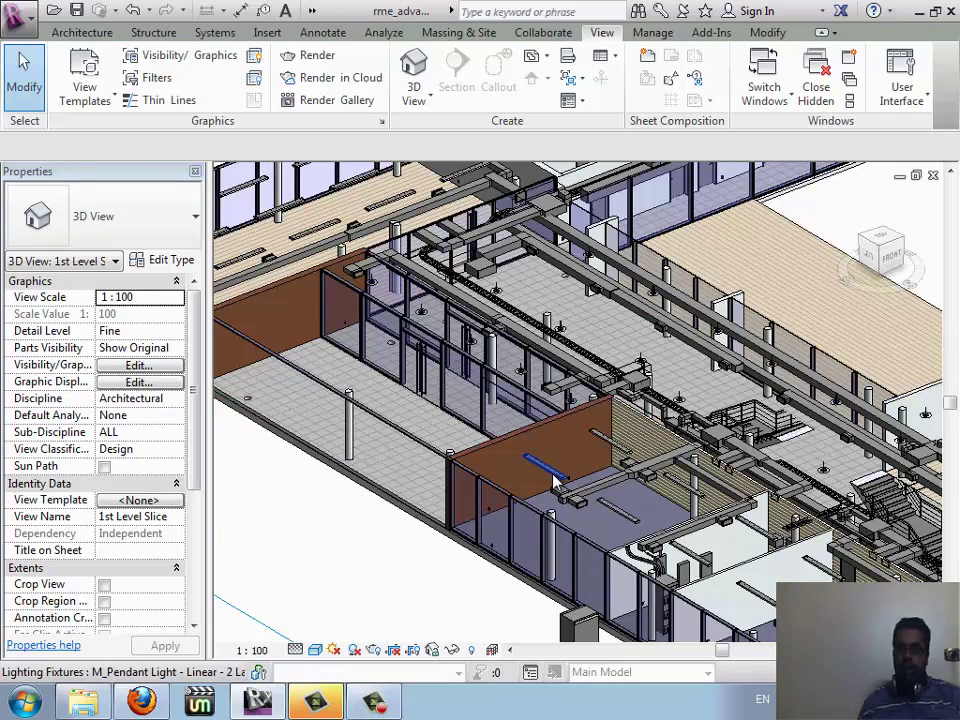
{"action": "scroll", "coordinate": [551, 481], "scroll_direction": "up", "scroll_amount": 3}
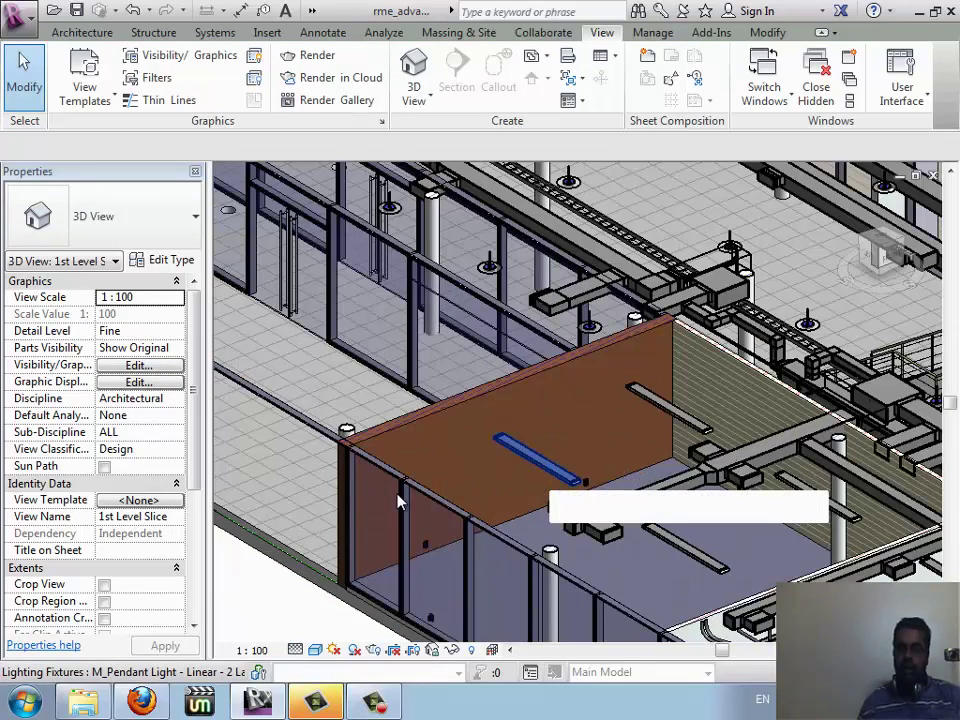
Select the pendant light and try Mark 222, cancelling the duplicate-Mark warning so 214 stays
{"action": "left_click", "coordinate": [575, 478]}
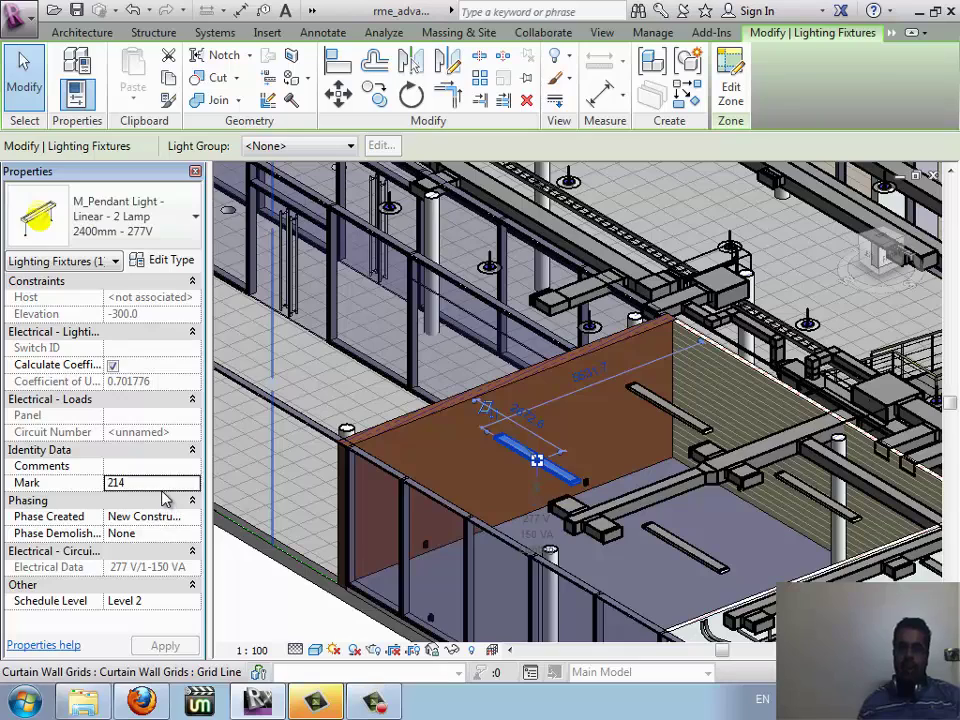
{"action": "left_click", "coordinate": [163, 483]}
{"action": "type", "text": "222"}
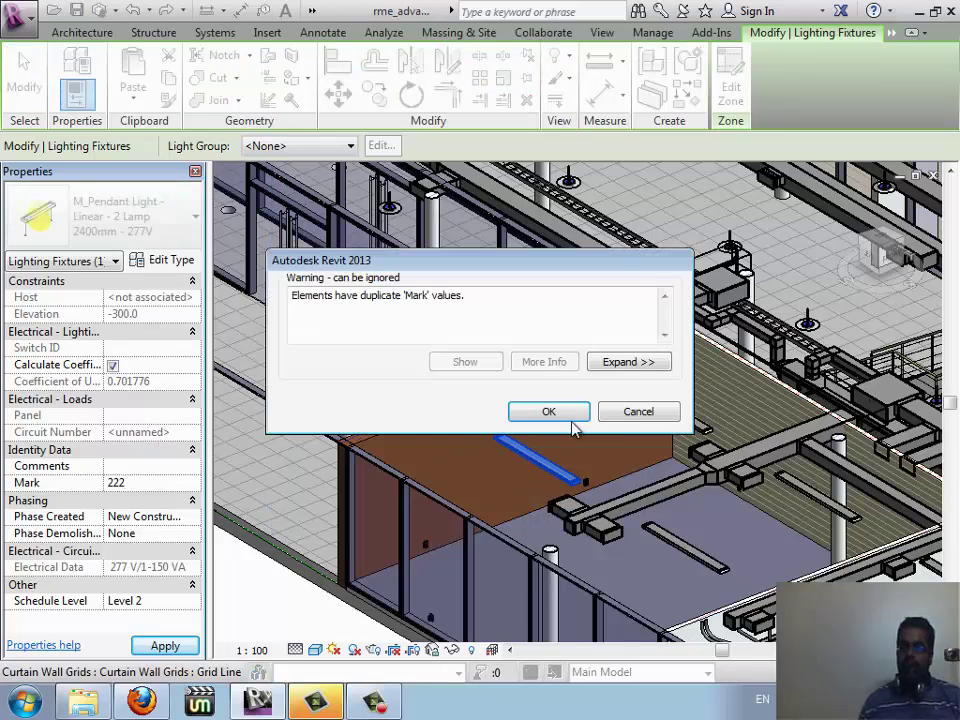
{"action": "left_click", "coordinate": [617, 413]}
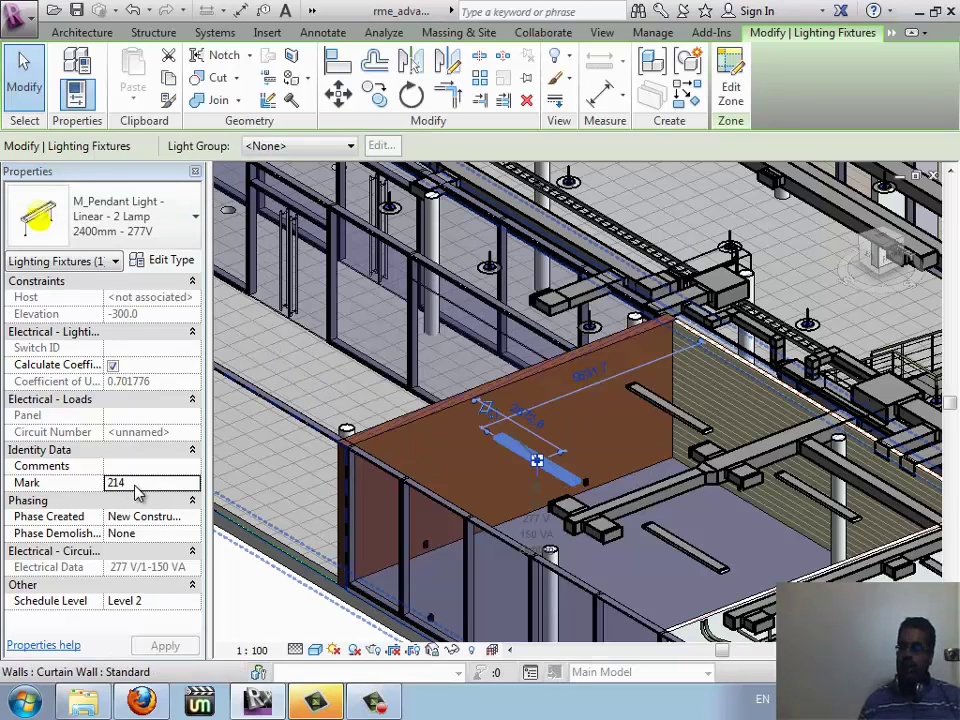
Check the light's Phase Created options, leaving it at New Construction
{"action": "left_click", "coordinate": [138, 489]}
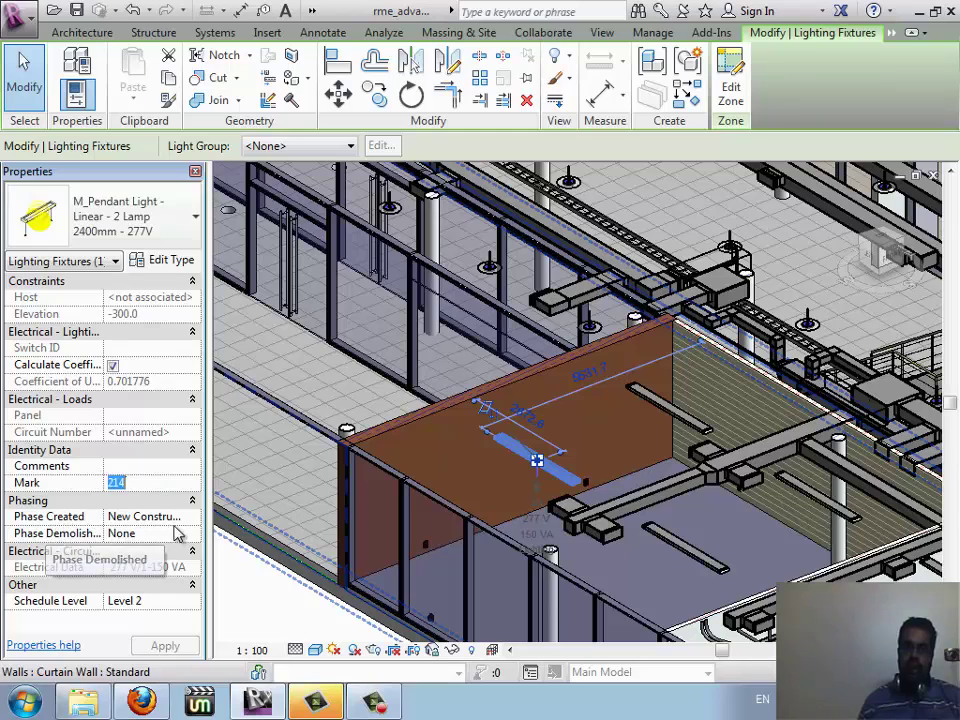
{"action": "left_click", "coordinate": [191, 516]}
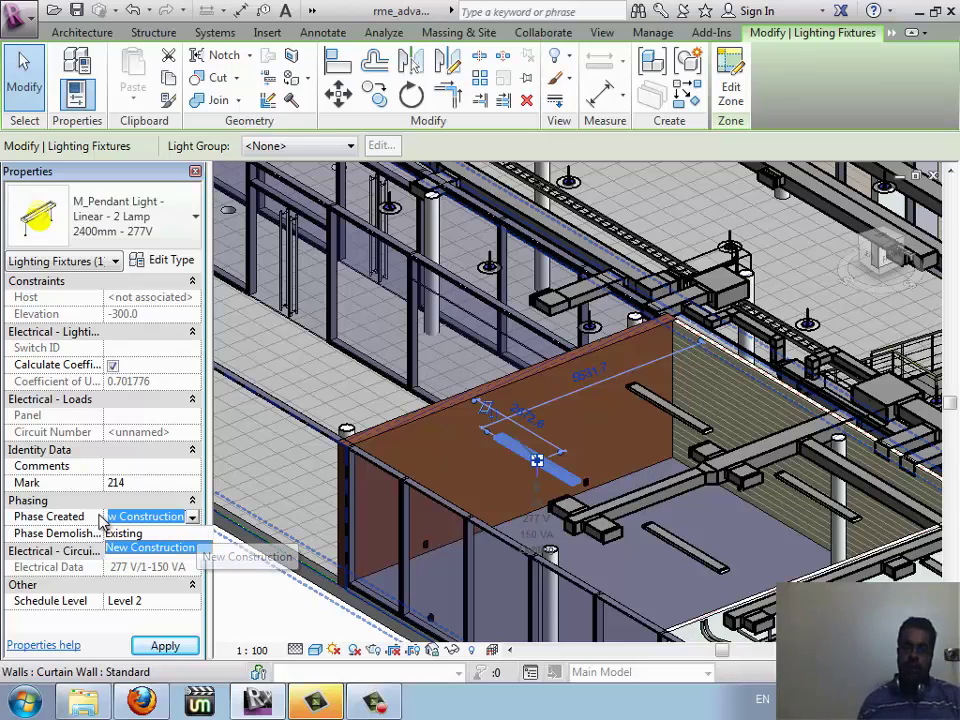
{"action": "left_click", "coordinate": [83, 558]}
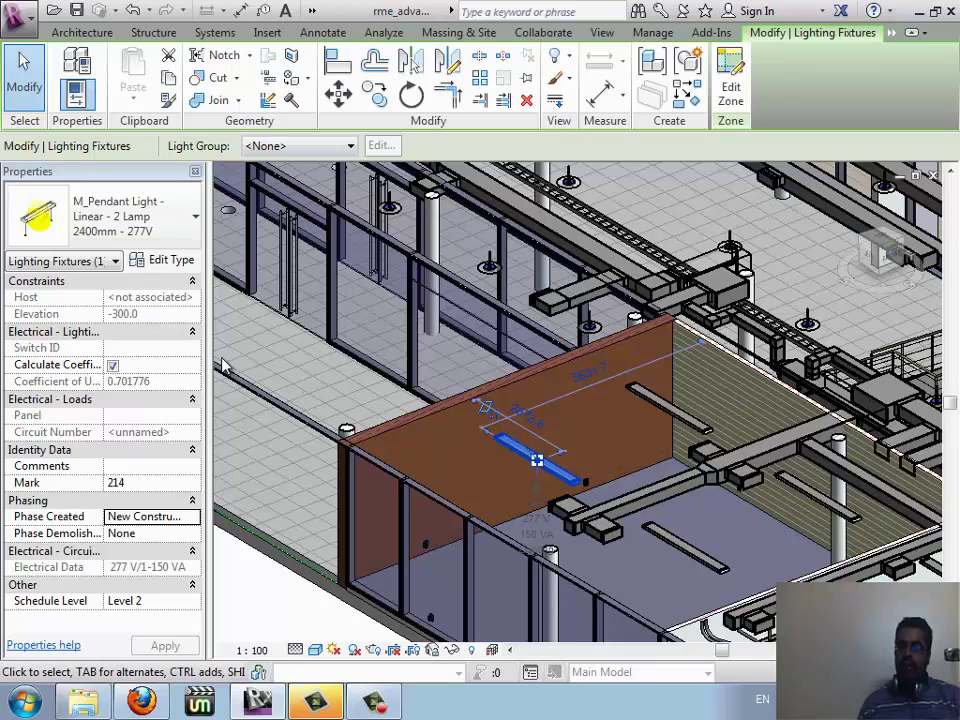
Keep the 2400mm - 277V type selected and open its Type Properties
{"action": "left_click", "coordinate": [183, 235]}
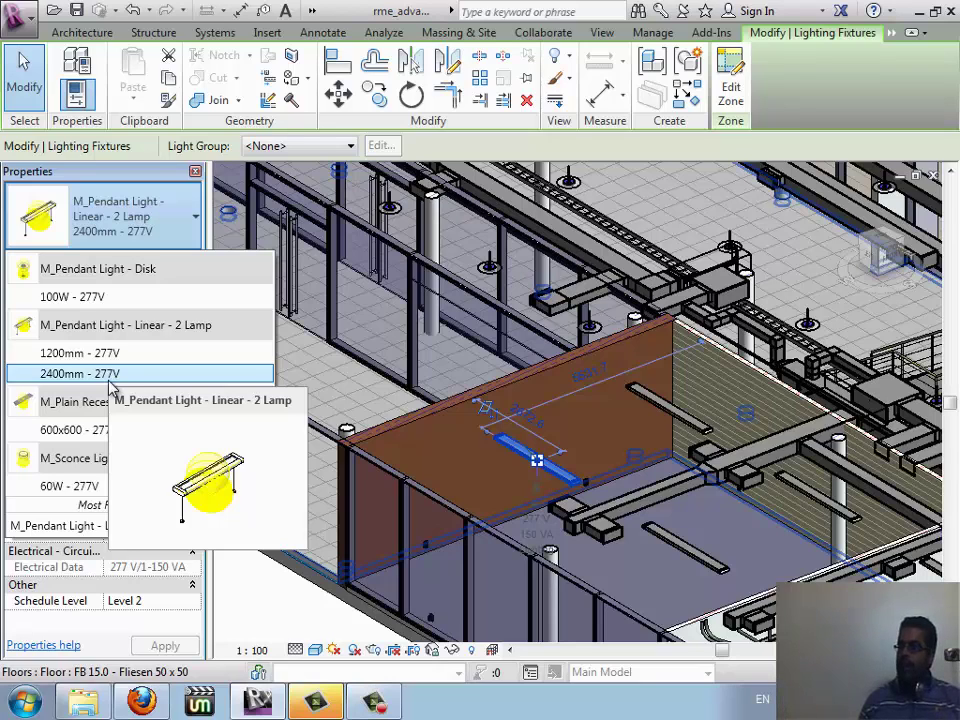
{"action": "left_click", "coordinate": [150, 235]}
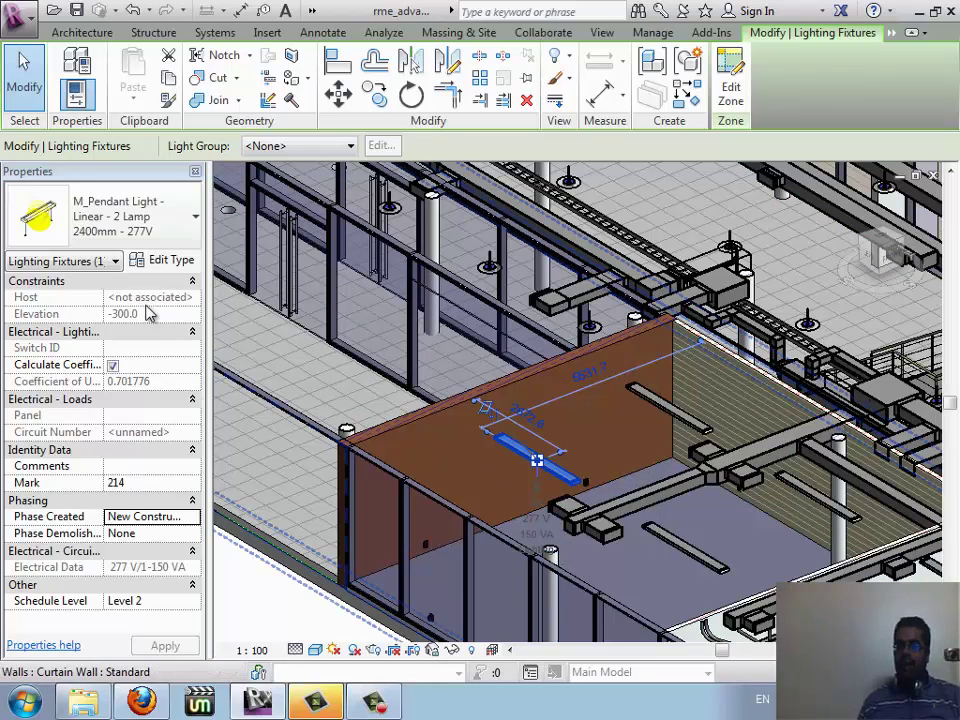
{"action": "left_click", "coordinate": [165, 261]}
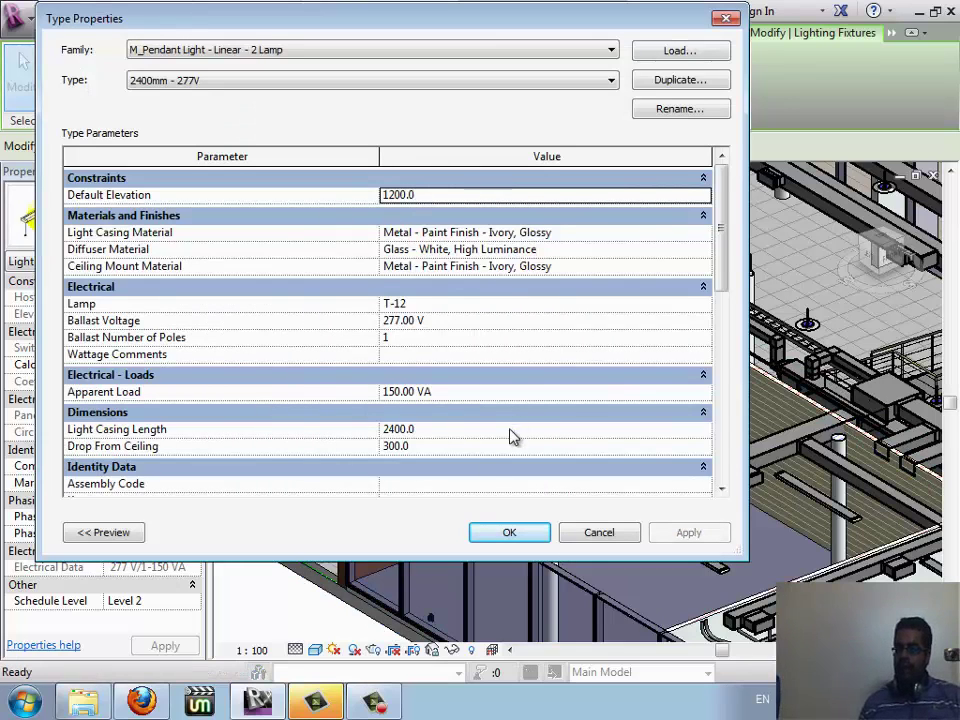
{"action": "left_click", "coordinate": [721, 456]}
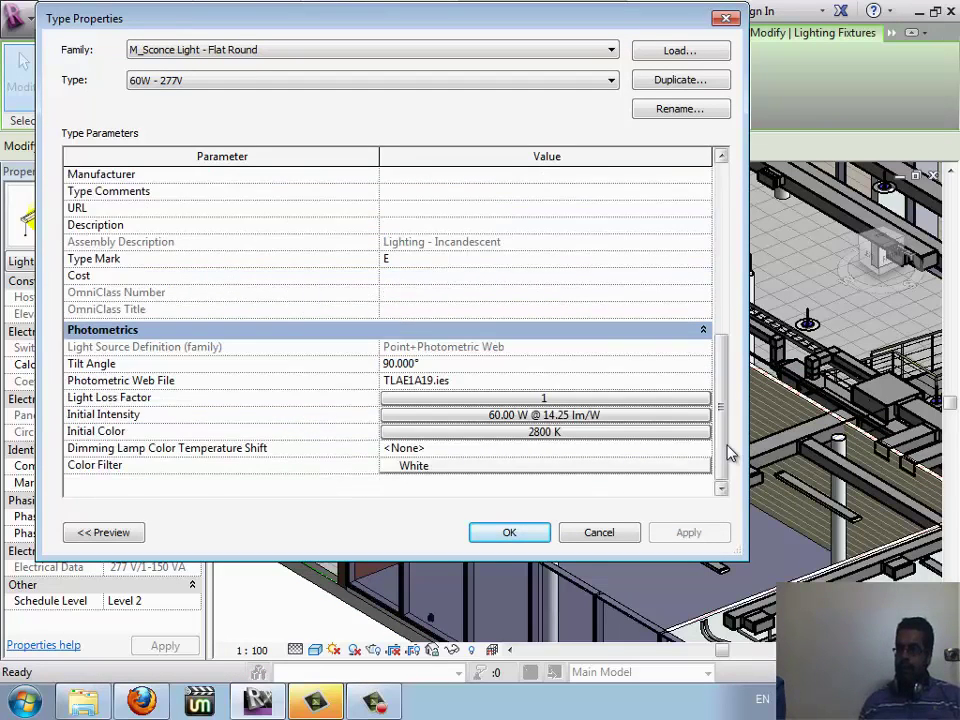
{"action": "left_click_drag", "start_coordinate": [729, 450], "coordinate": [713, 463]}
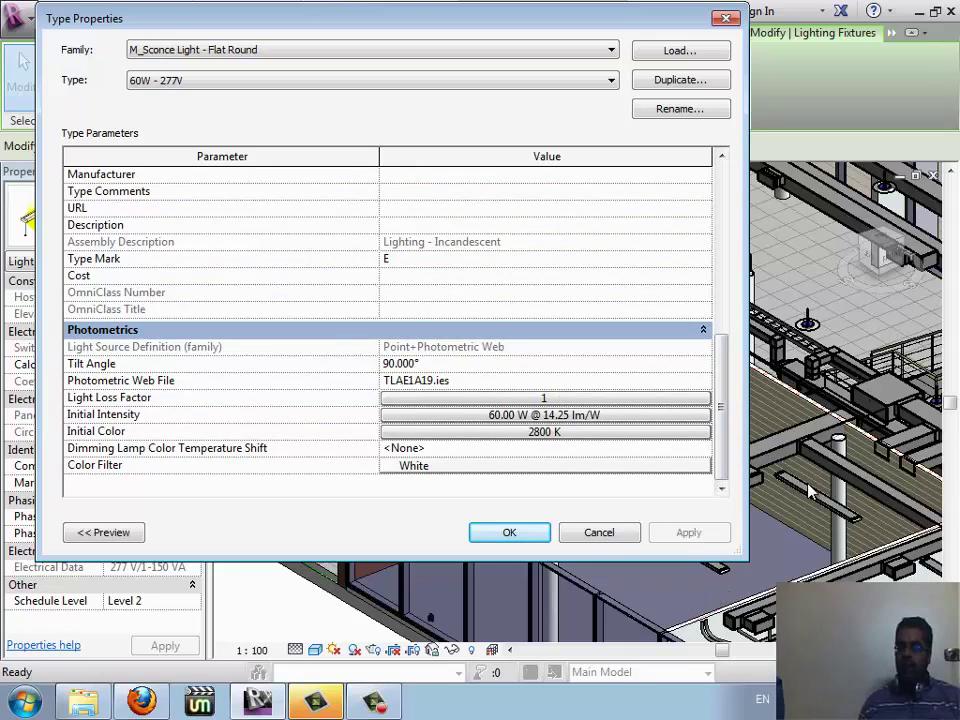
{"action": "left_click", "coordinate": [726, 18]}
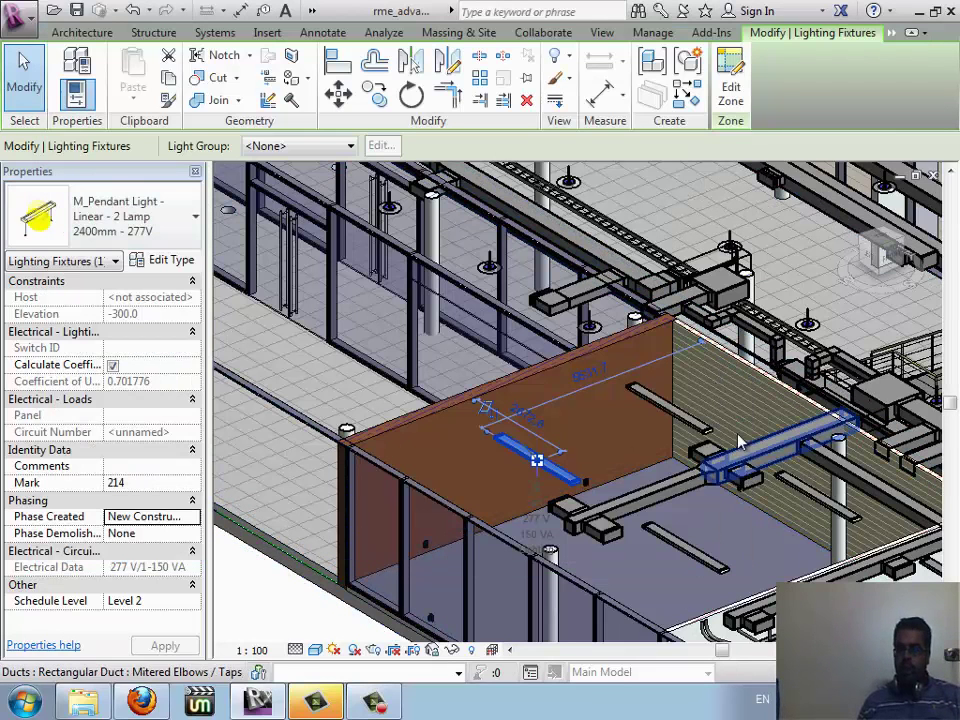
{"action": "left_click", "coordinate": [113, 222]}
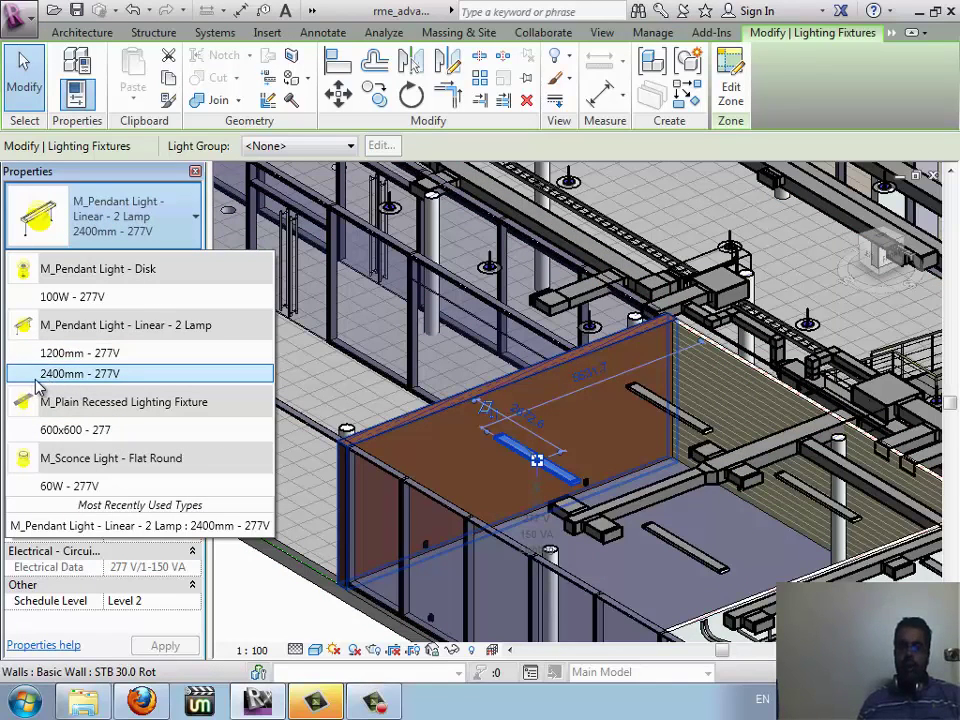
{"action": "mouse_move", "coordinate": [80, 373]}
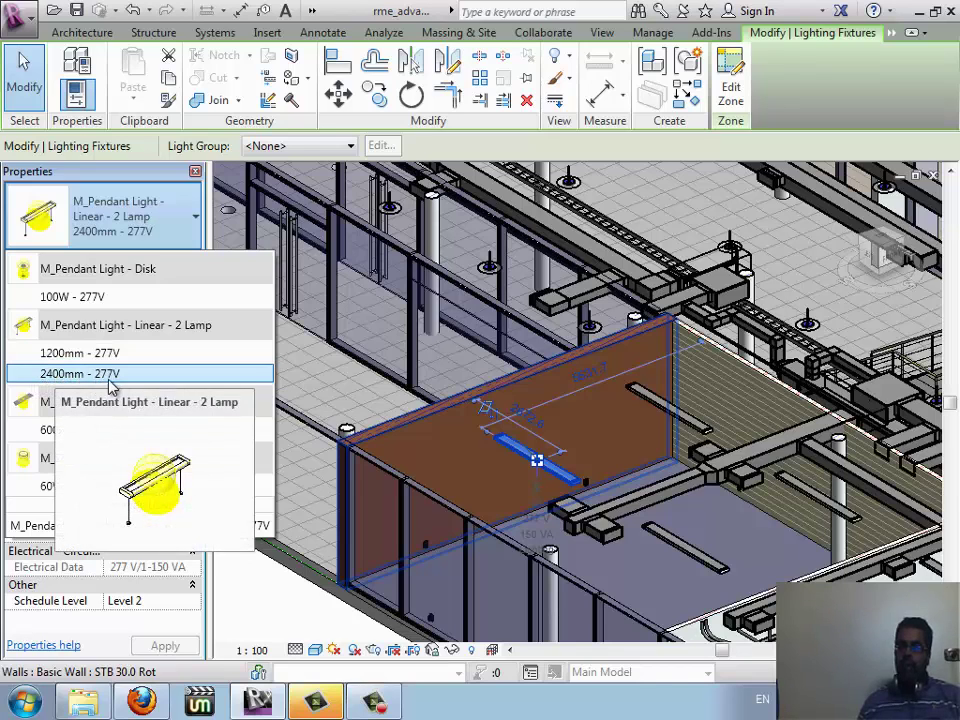
{"action": "left_click", "coordinate": [310, 313]}
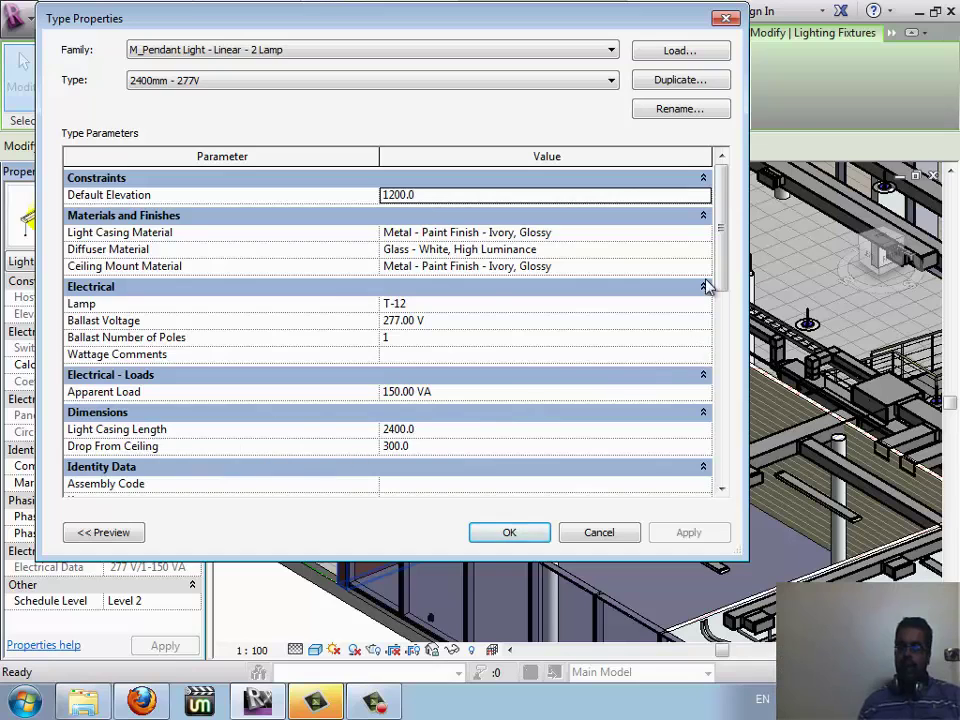
{"action": "left_click_drag", "start_coordinate": [720, 257], "coordinate": [695, 422]}
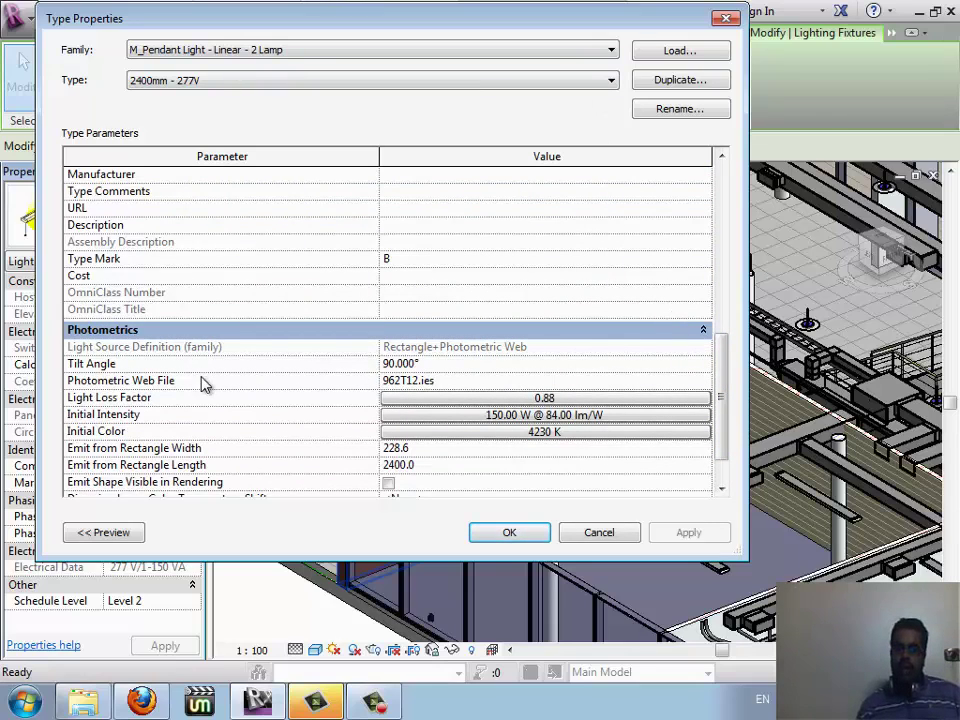
{"action": "scroll", "coordinate": [720, 470], "scroll_direction": "down", "scroll_amount": 1}
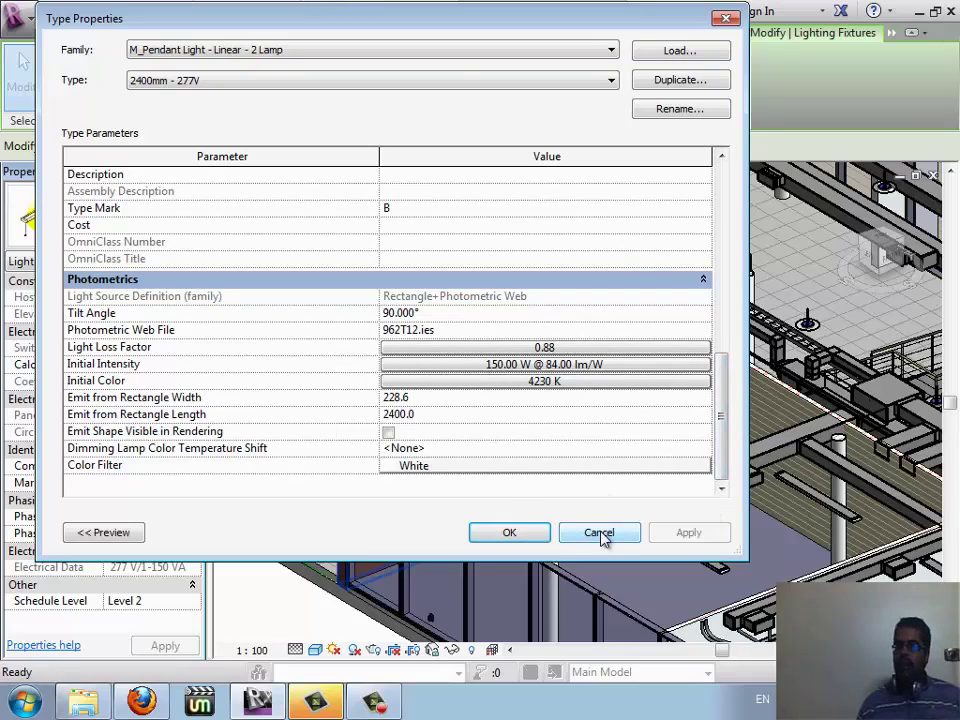
Duplicate the 2400mm - 277V light type as a new type named '2400mm - 180'
{"action": "left_click", "coordinate": [690, 82]}
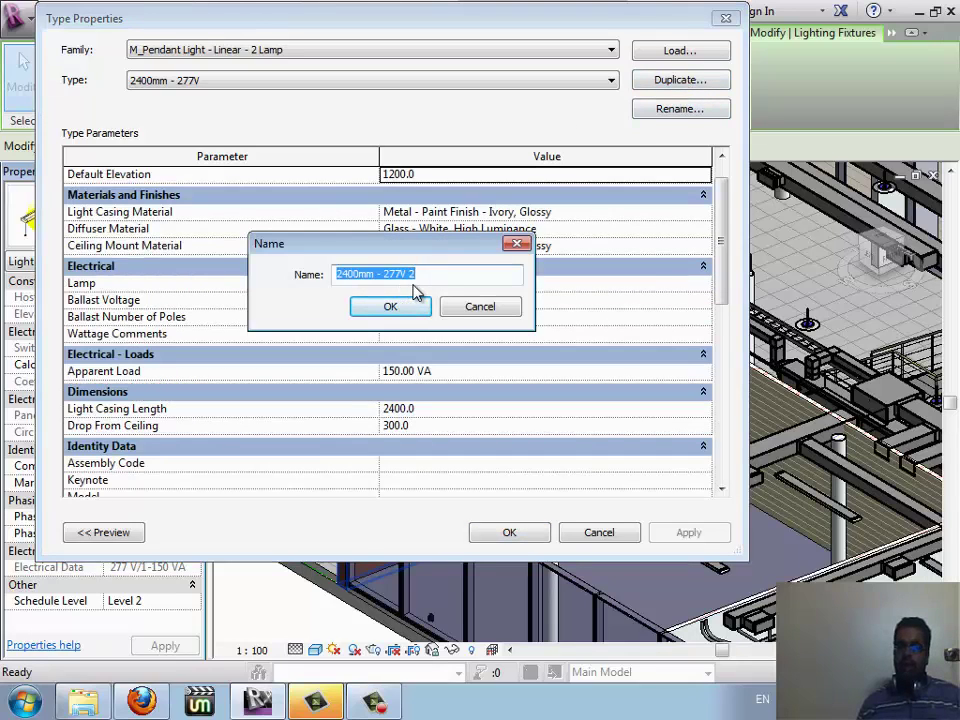
{"action": "left_click", "coordinate": [395, 277]}
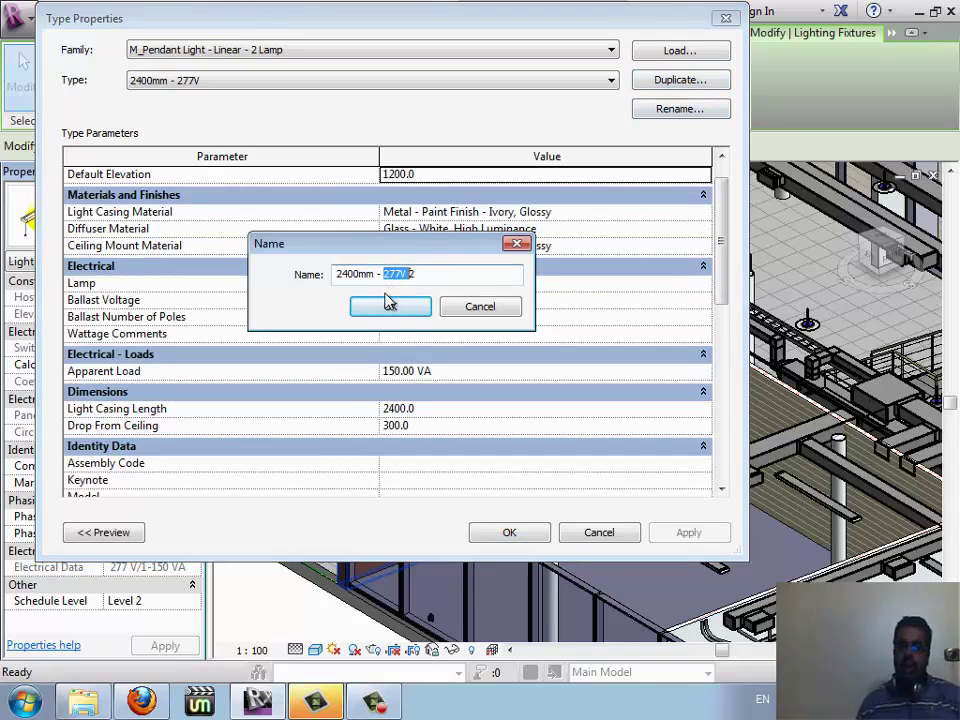
{"action": "type", "text": "180"}
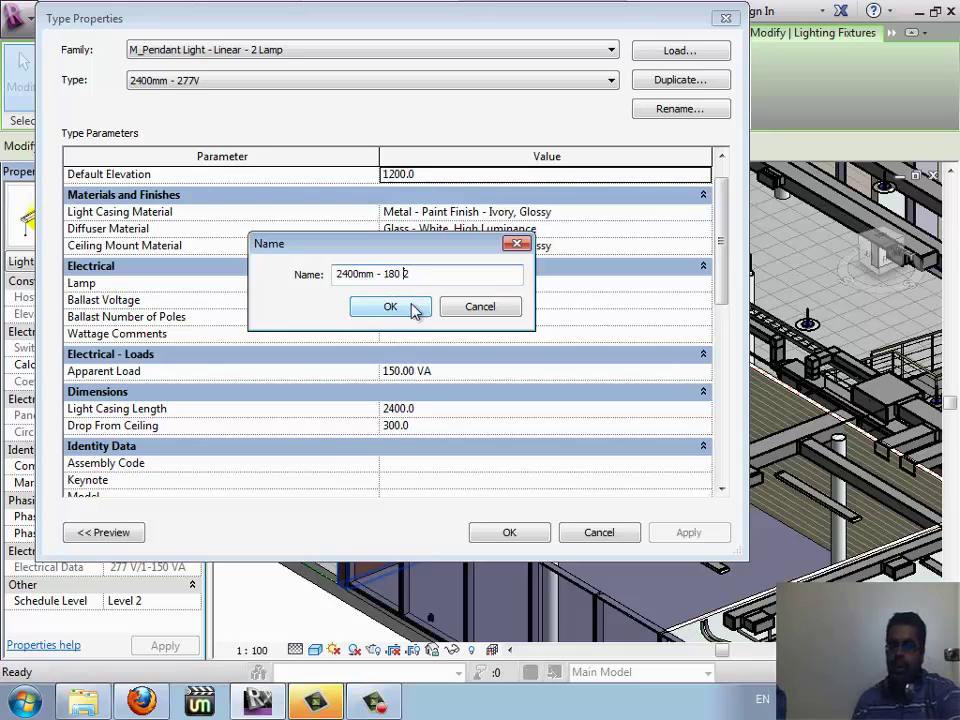
{"action": "key", "text": "BackSpace"}
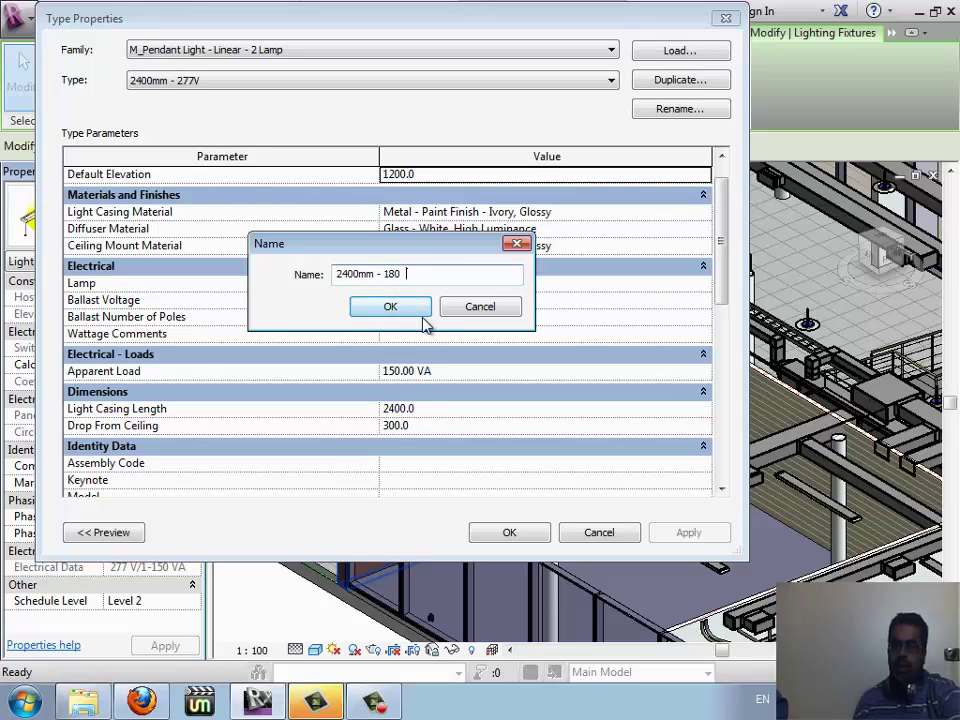
{"action": "left_click", "coordinate": [412, 312]}
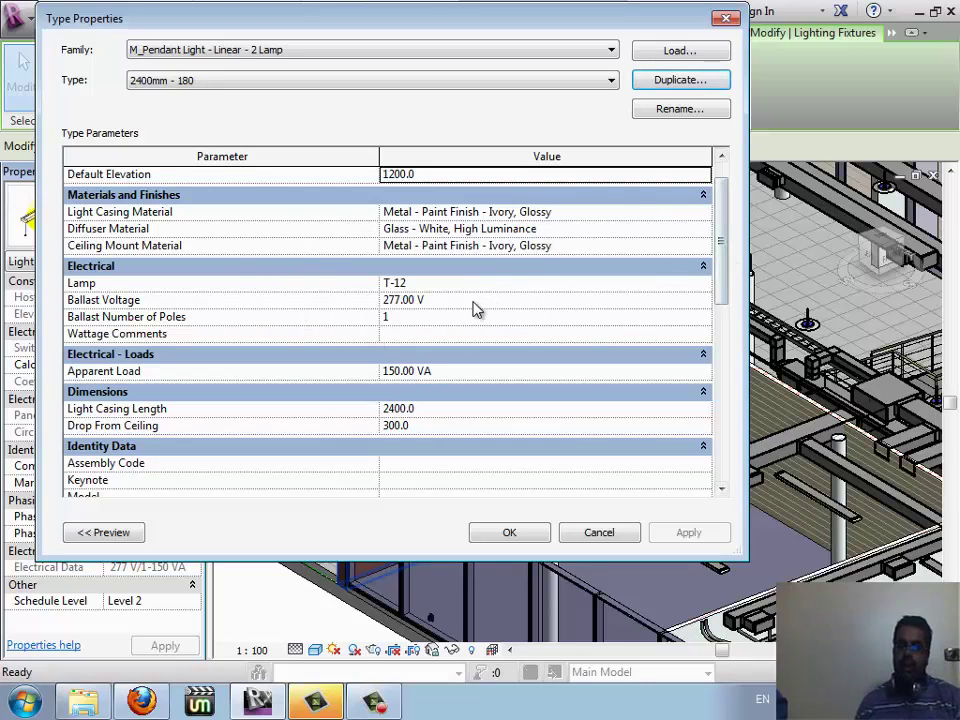
Set the new type's Ballast Voltage to 180 V and save the type properties
{"action": "left_click", "coordinate": [392, 299]}
{"action": "double_click", "coordinate": [388, 299]}
{"action": "type", "text": "1"}
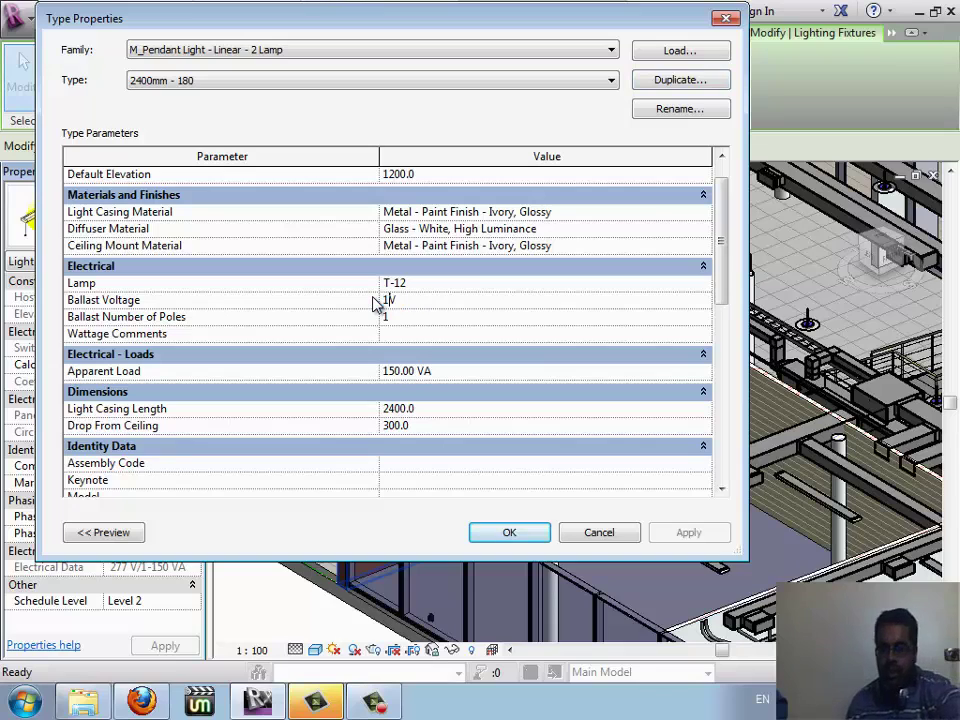
{"action": "type", "text": "80"}
{"action": "key", "text": "Return"}
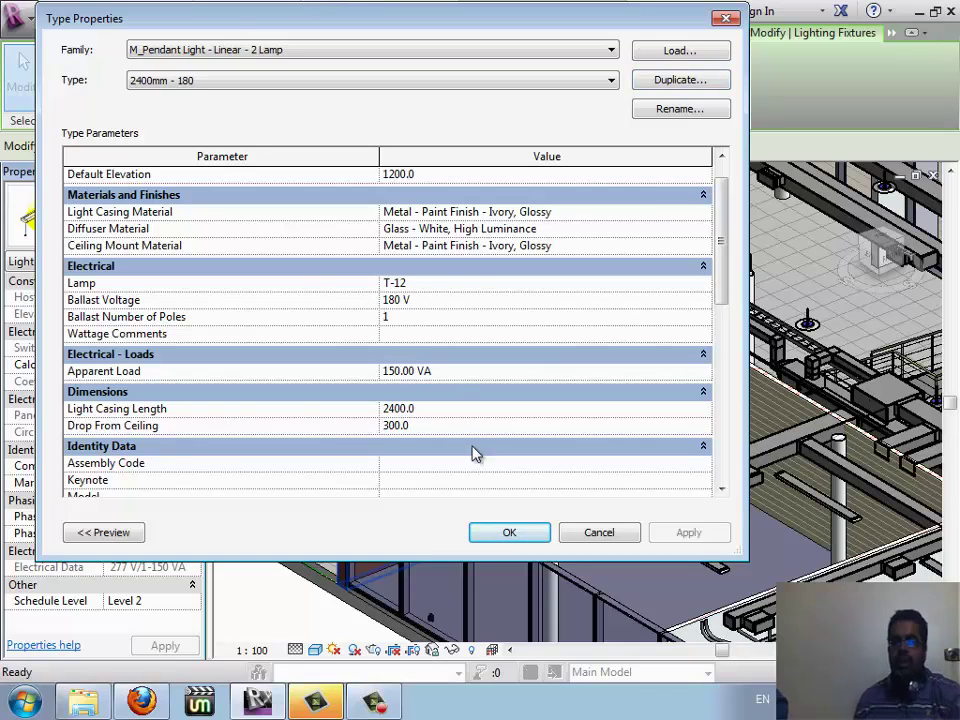
{"action": "left_click", "coordinate": [497, 540]}
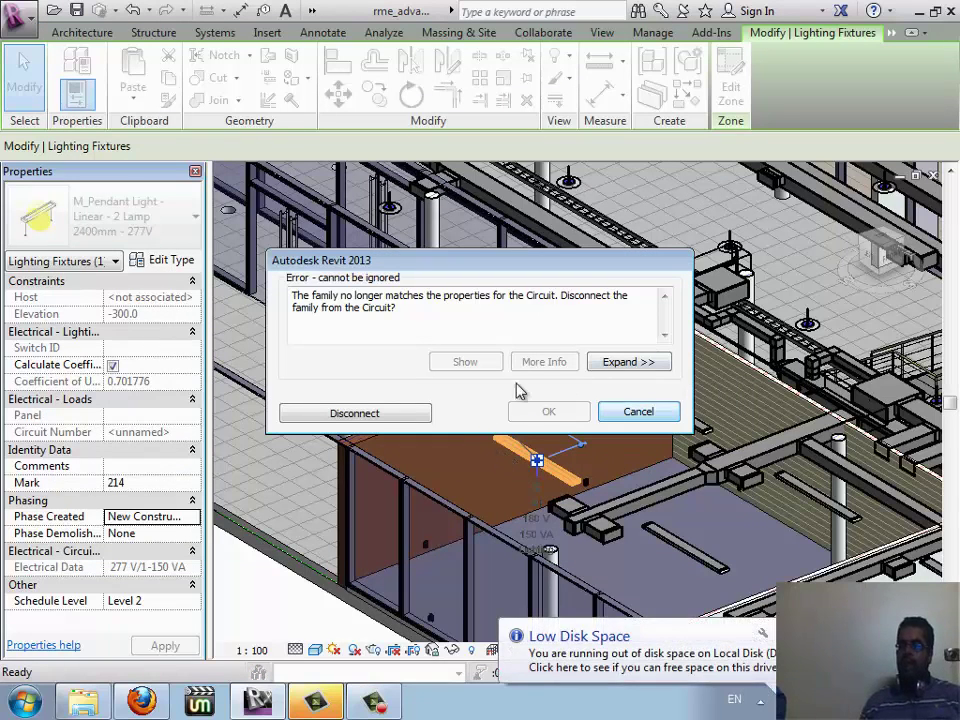
Disconnect the light, switch the other wall pendant to 2400mm - 180, disconnect it, and view its type
{"action": "left_click", "coordinate": [393, 420]}
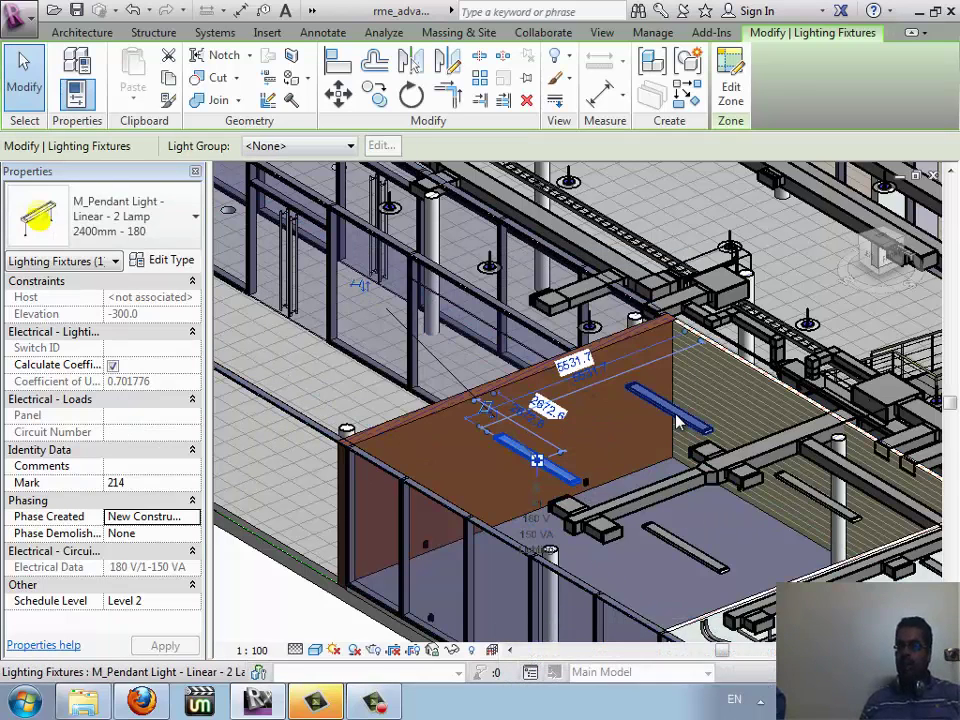
{"action": "left_click", "coordinate": [670, 422]}
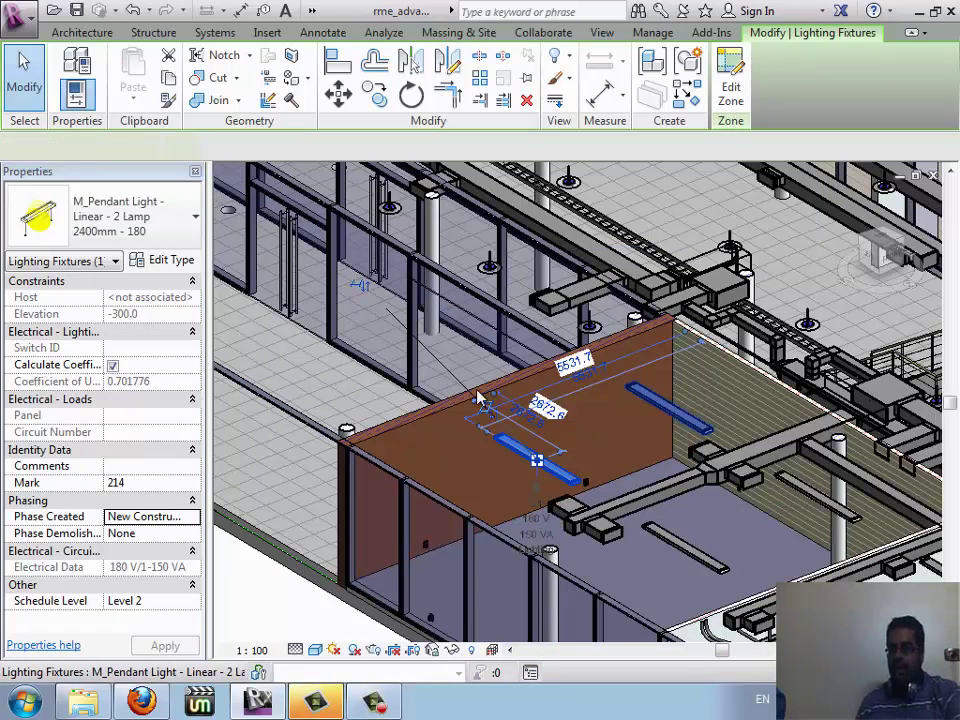
{"action": "left_click", "coordinate": [160, 216]}
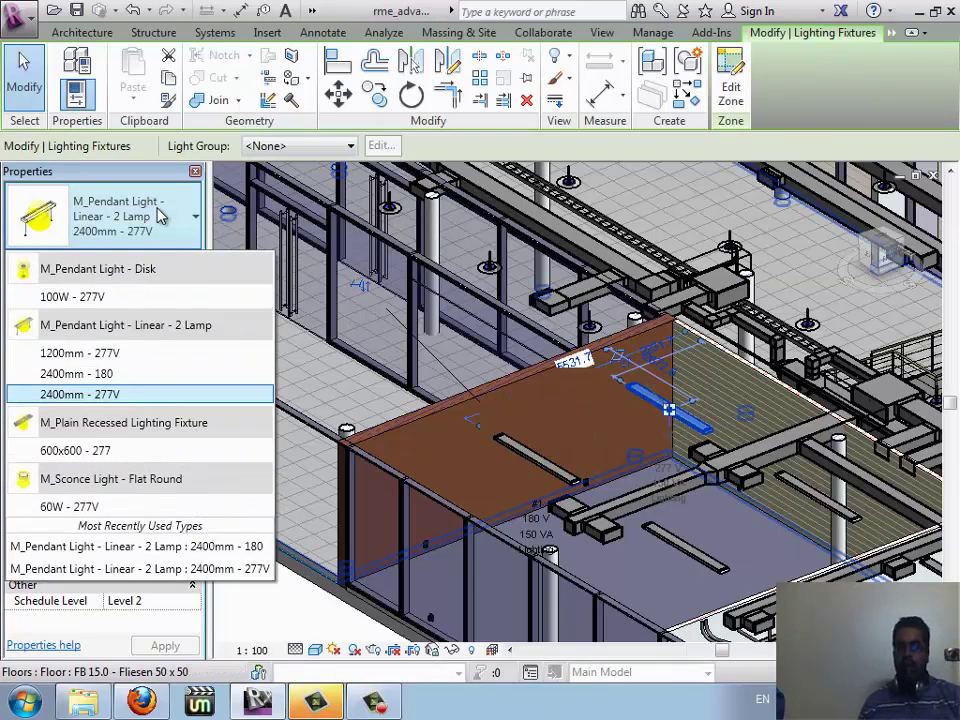
{"action": "left_click", "coordinate": [135, 375]}
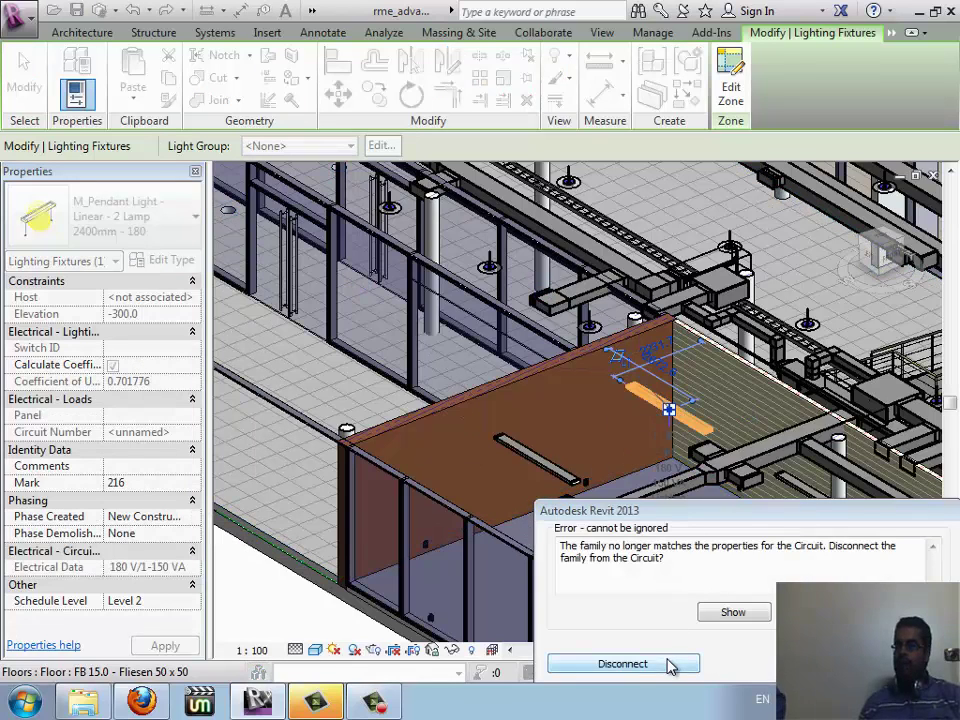
{"action": "left_click", "coordinate": [670, 664]}
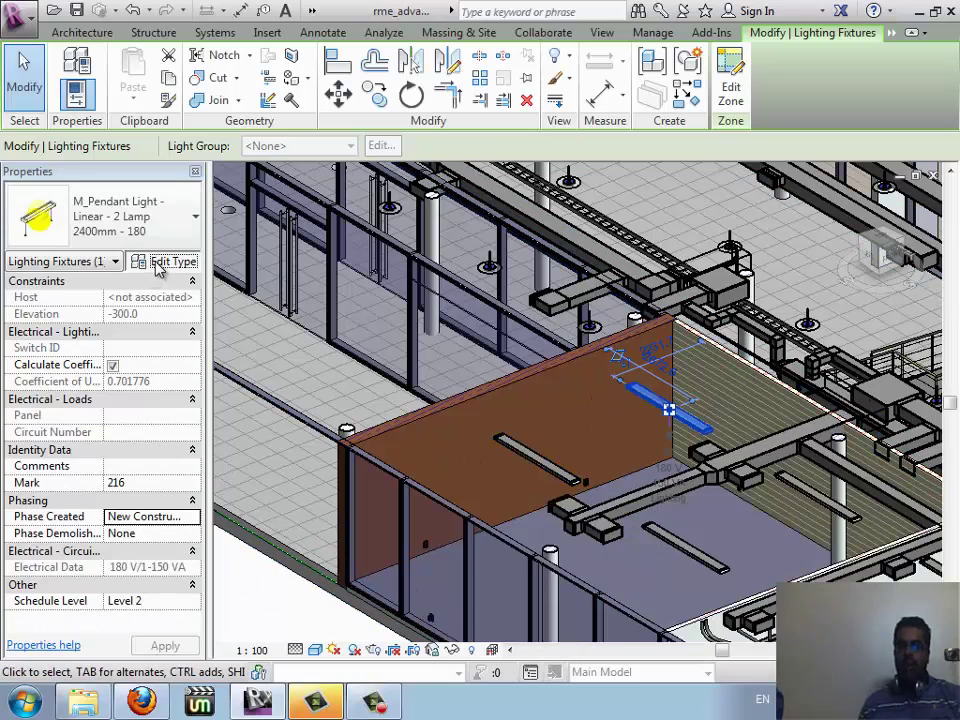
{"action": "left_click", "coordinate": [163, 260]}
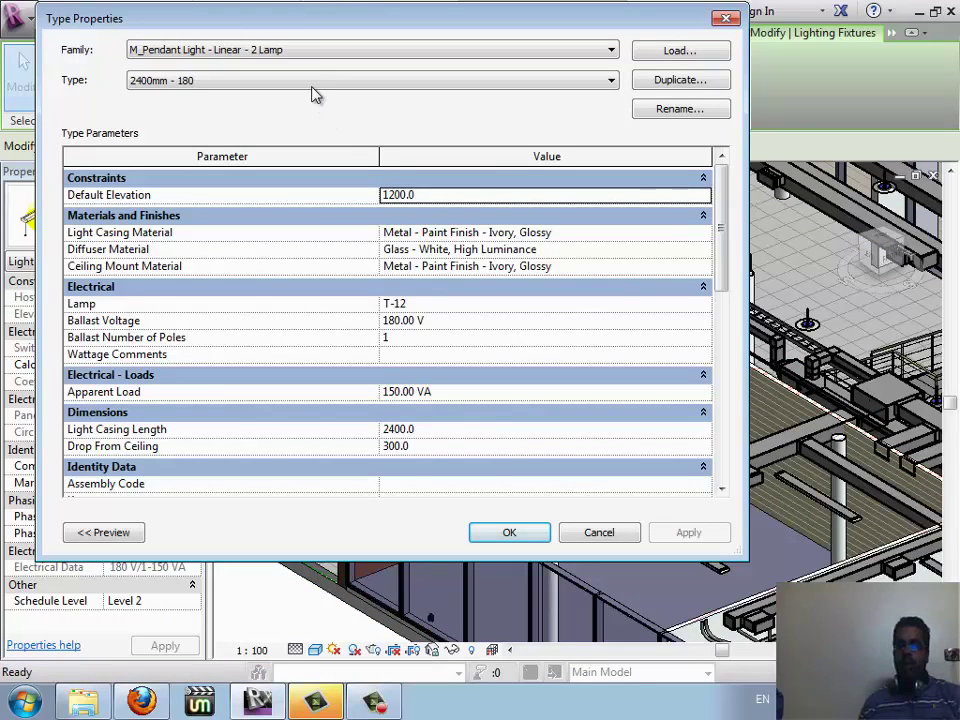
Review the 2400mm - 277V type's 277 V ballast voltage unchanged, then select both wall pendant lights
{"action": "left_click", "coordinate": [596, 538]}
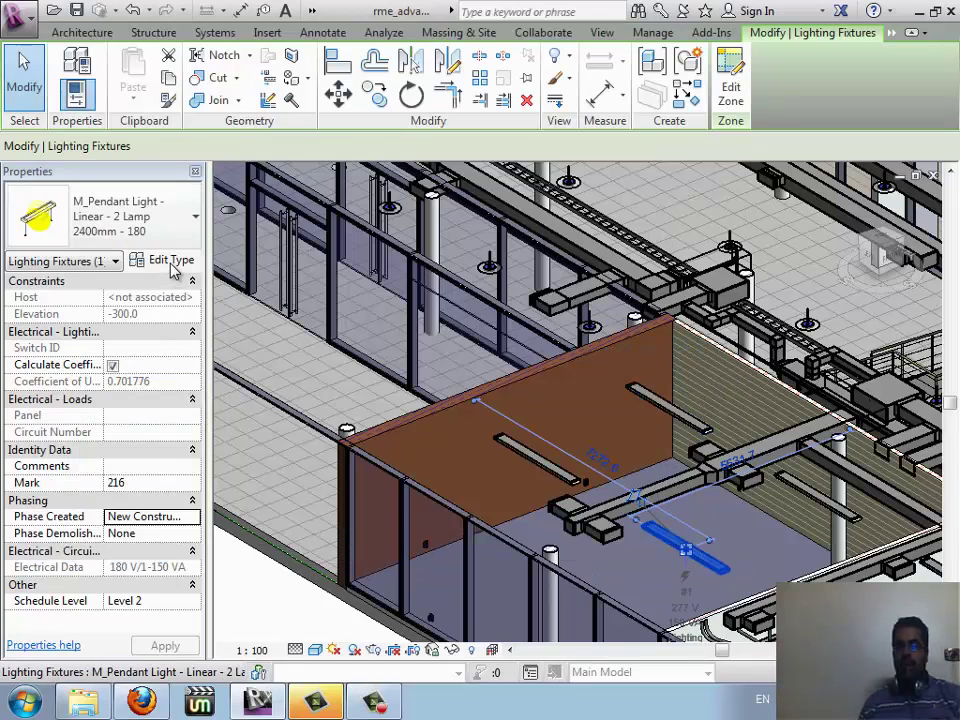
{"action": "left_click", "coordinate": [171, 260]}
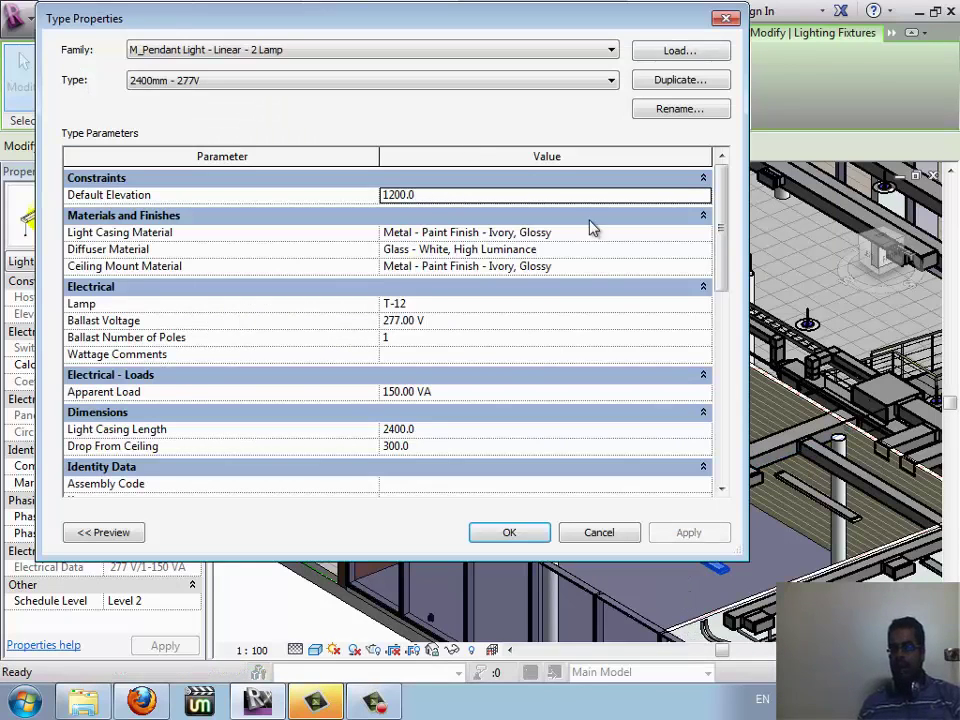
{"action": "left_click", "coordinate": [394, 321]}
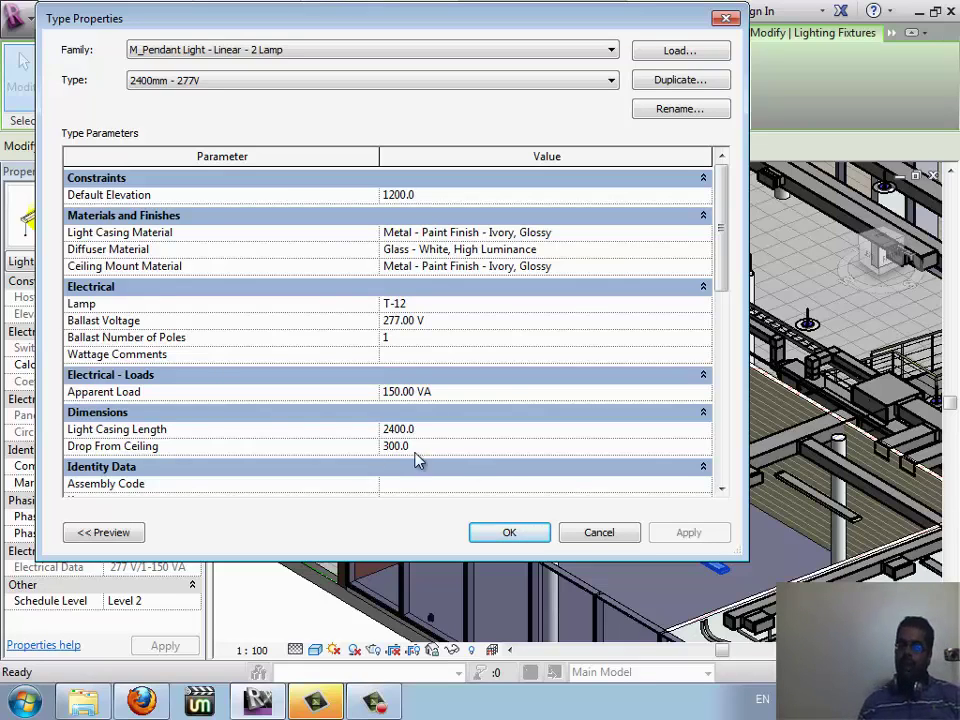
{"action": "left_click", "coordinate": [587, 536]}
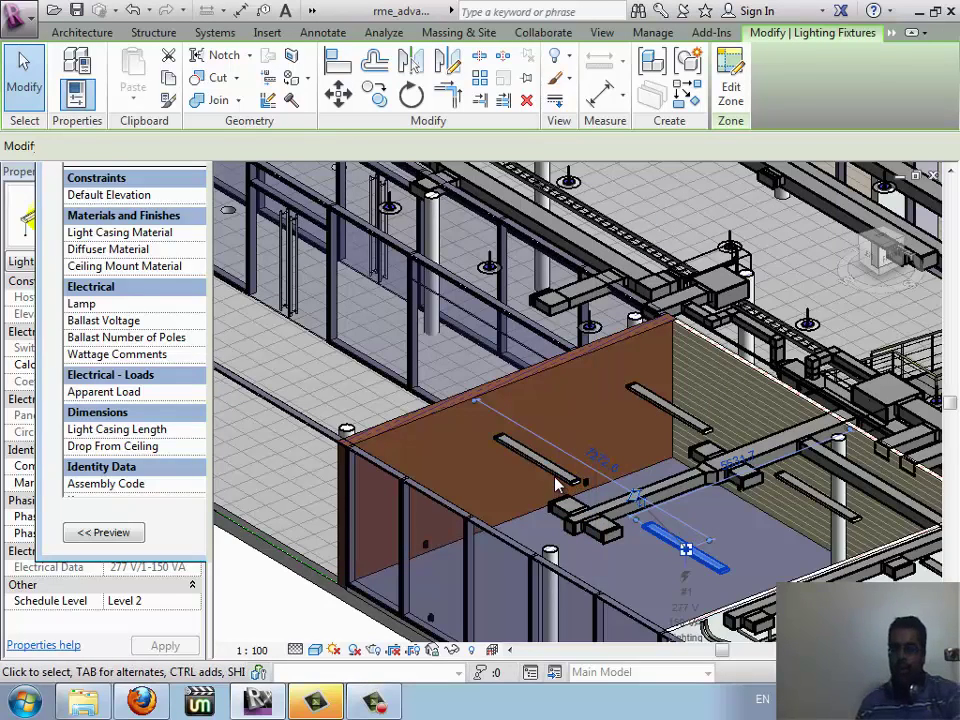
{"action": "left_click", "coordinate": [540, 462]}
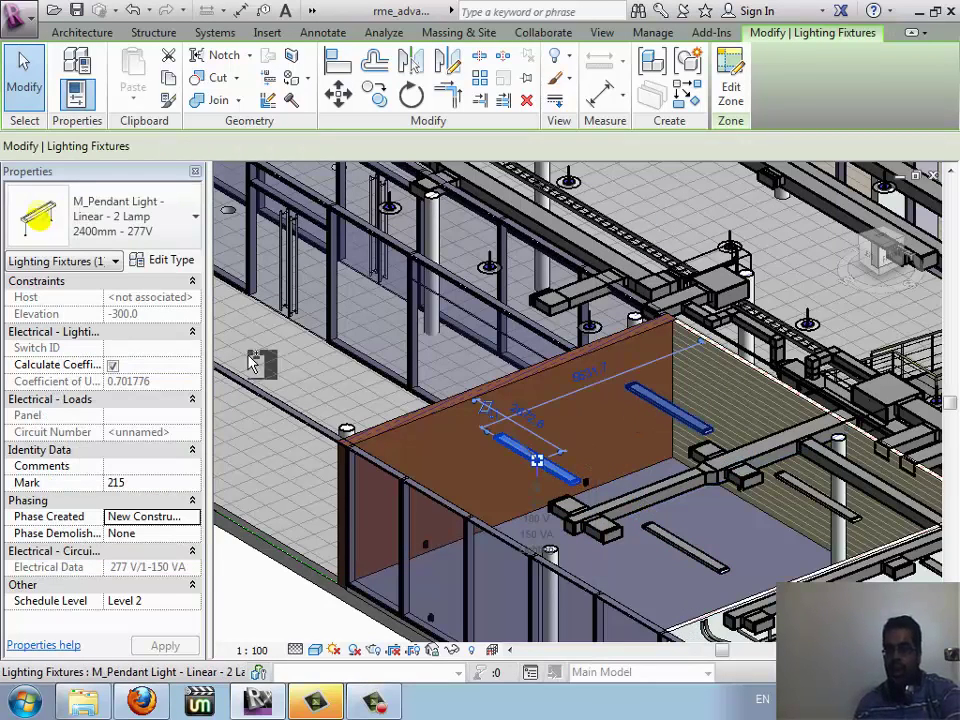
{"action": "left_click", "coordinate": [668, 408], "text": "ctrl"}
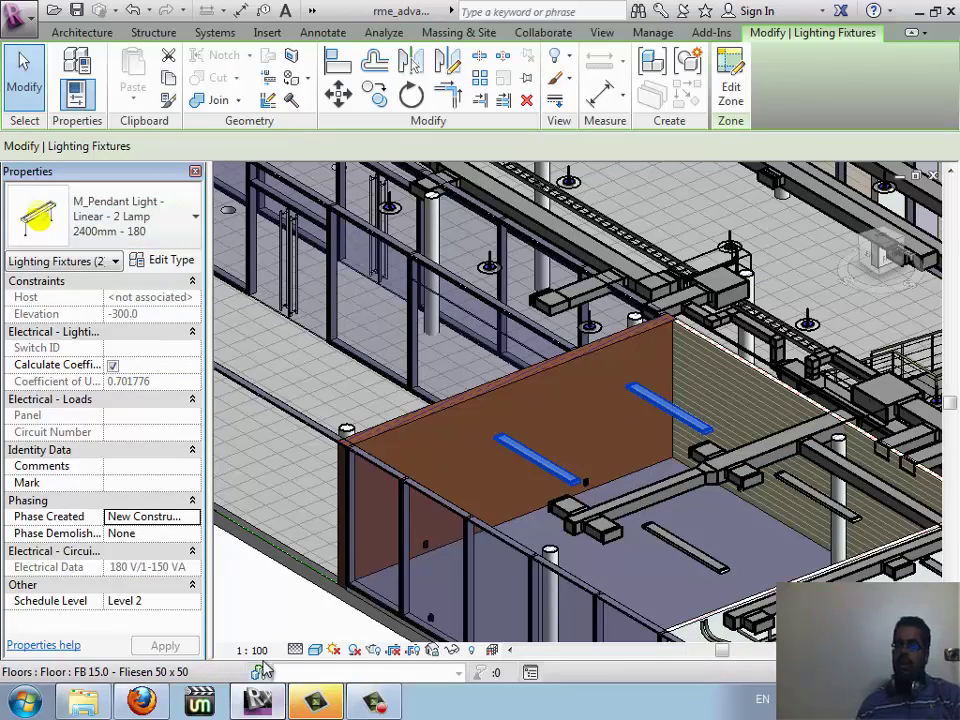
Deselect the pendant lights and zoom out of the 1st Level Slice 3D view
{"action": "left_click", "coordinate": [250, 614]}
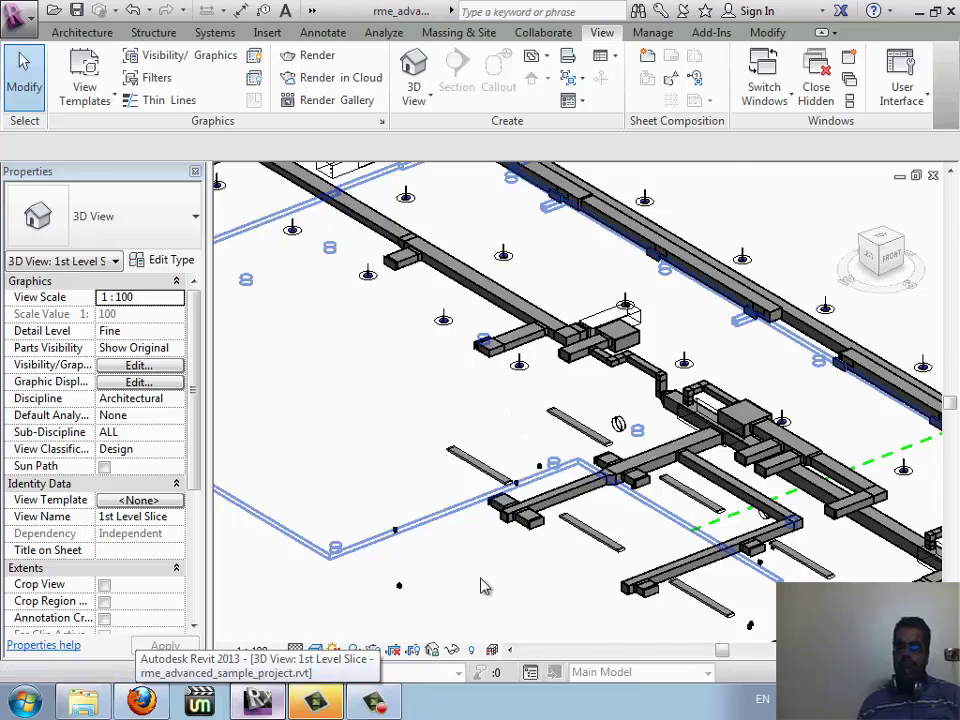
{"action": "scroll", "coordinate": [480, 585], "scroll_direction": "down", "scroll_amount": 2}
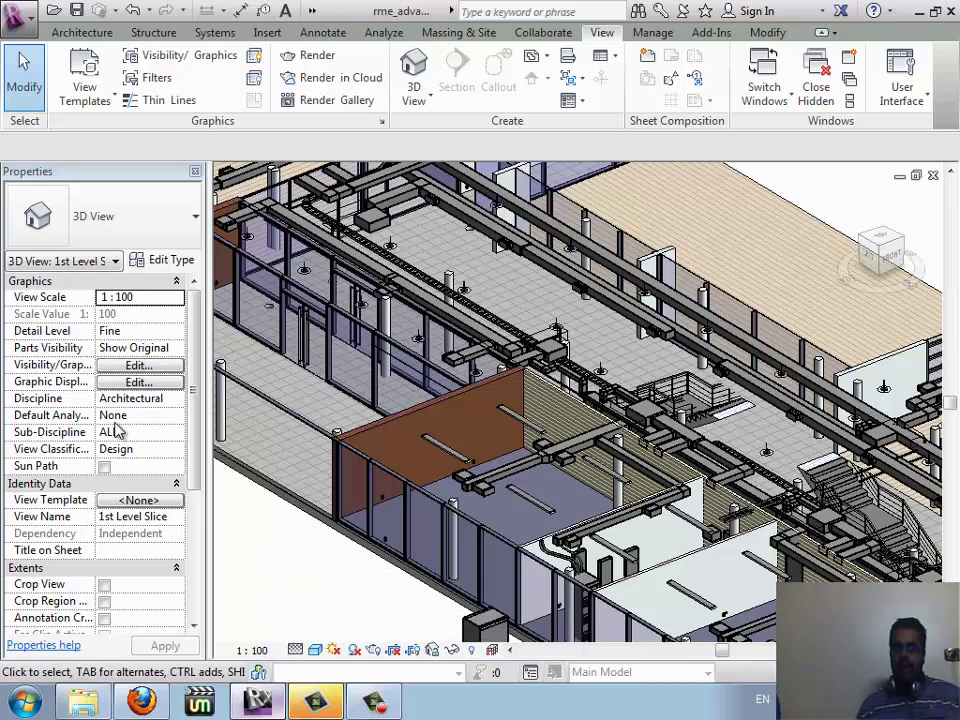
{"action": "left_click", "coordinate": [183, 354]}
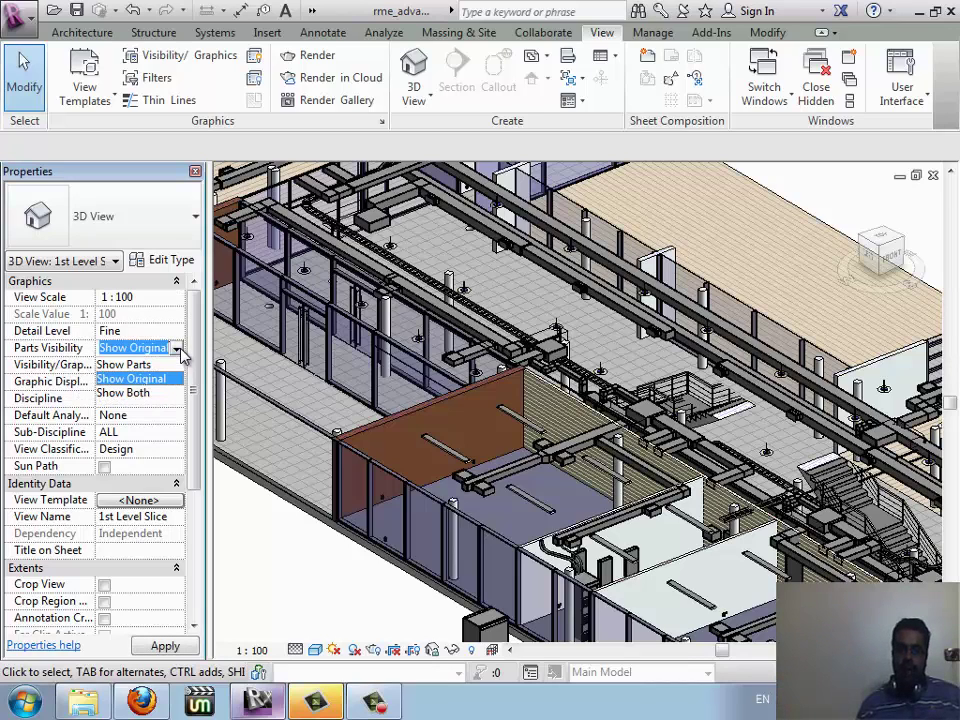
{"action": "left_click", "coordinate": [183, 354]}
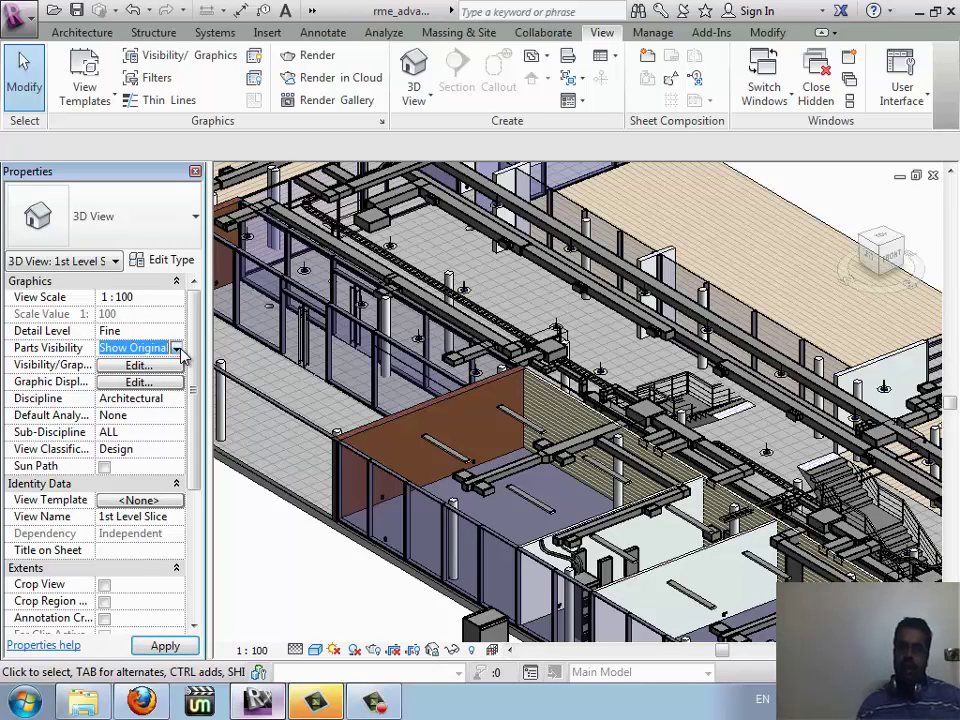
{"action": "left_click", "coordinate": [181, 350]}
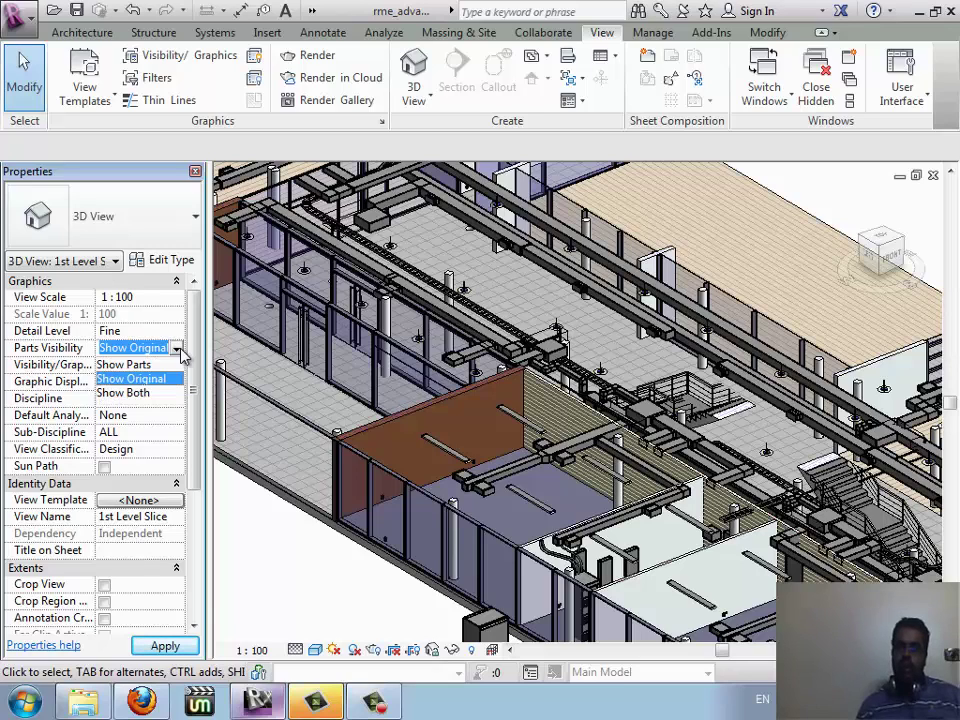
{"action": "left_click", "coordinate": [181, 350]}
{"action": "left_click", "coordinate": [181, 350]}
{"action": "left_click", "coordinate": [180, 350]}
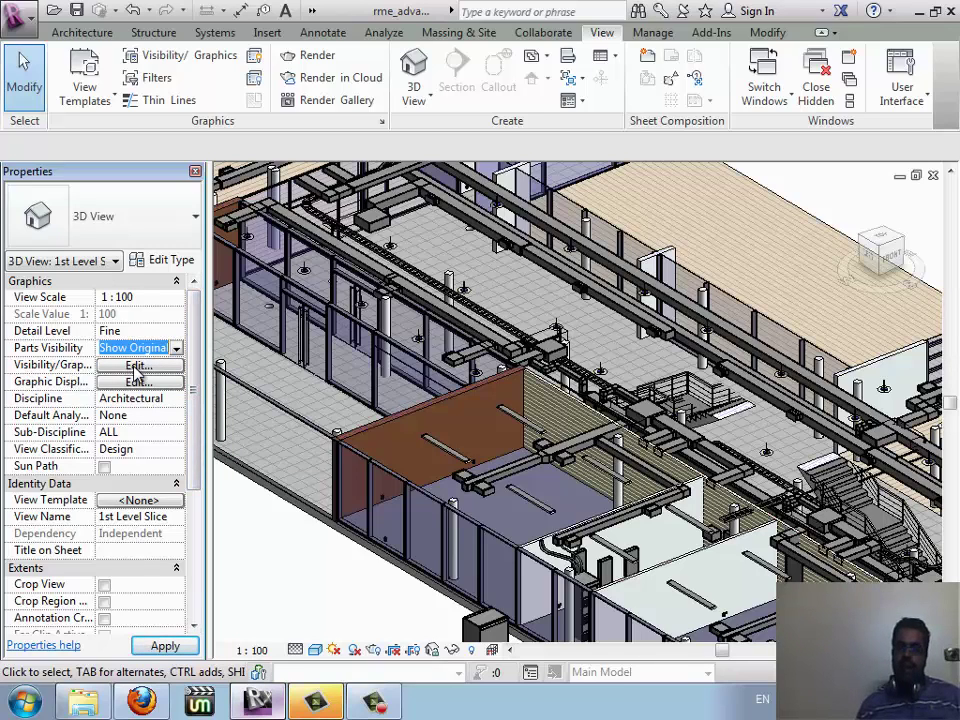
{"action": "left_click", "coordinate": [136, 366]}
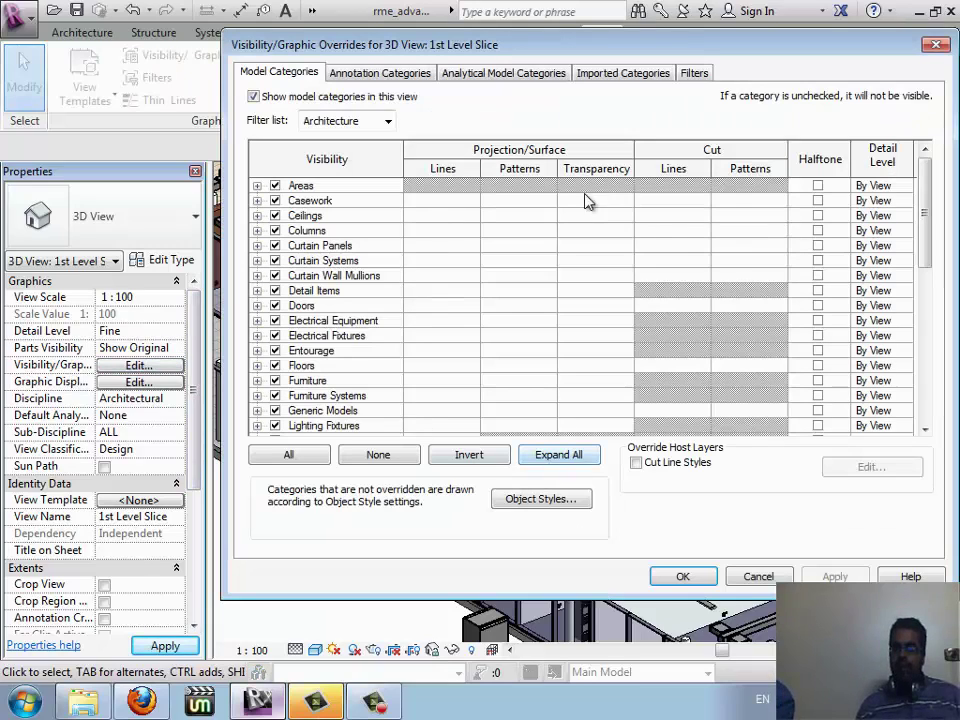
{"action": "left_click", "coordinate": [756, 576]}
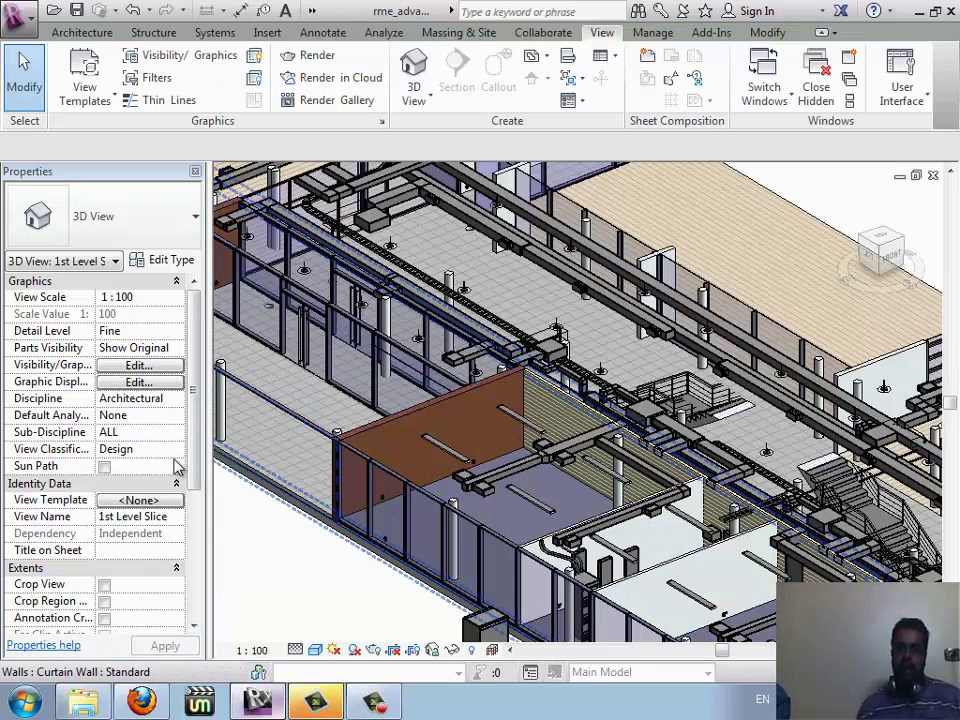
Change the view's Discipline to Mechanical, then to Plumbing, in the Properties palette
{"action": "left_click", "coordinate": [178, 400]}
{"action": "left_click", "coordinate": [176, 399]}
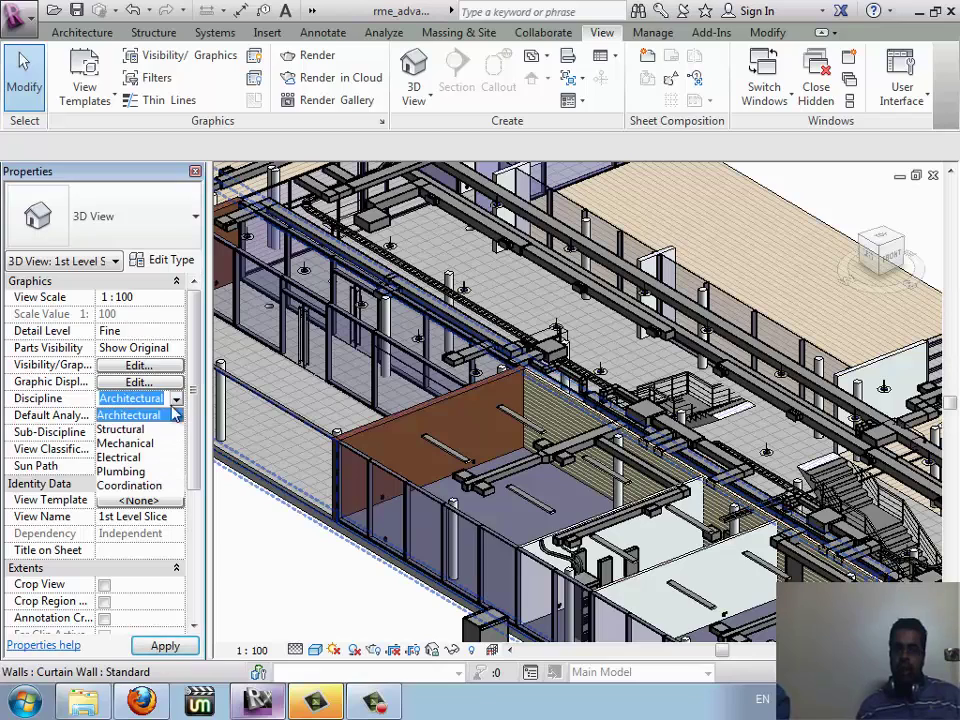
{"action": "left_click", "coordinate": [138, 444]}
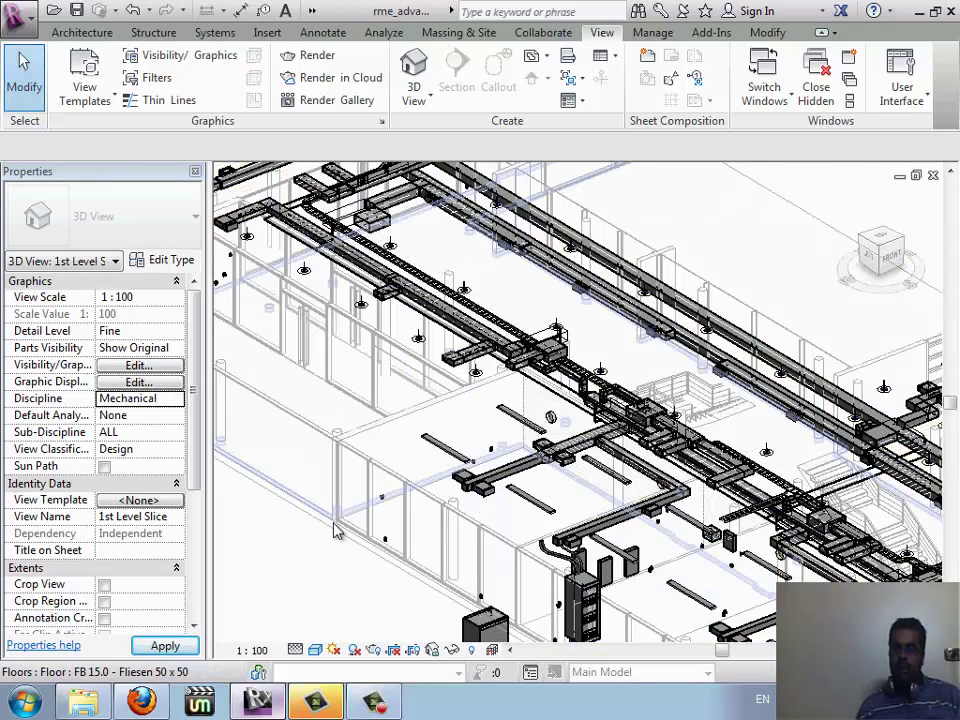
{"action": "left_click", "coordinate": [170, 400]}
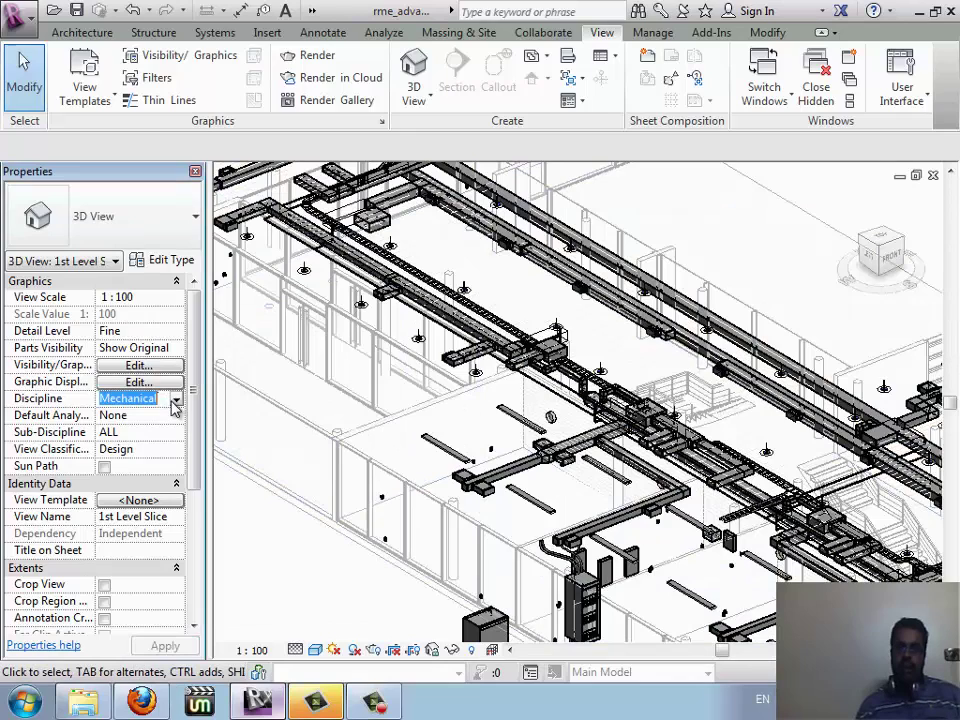
{"action": "left_click", "coordinate": [176, 400]}
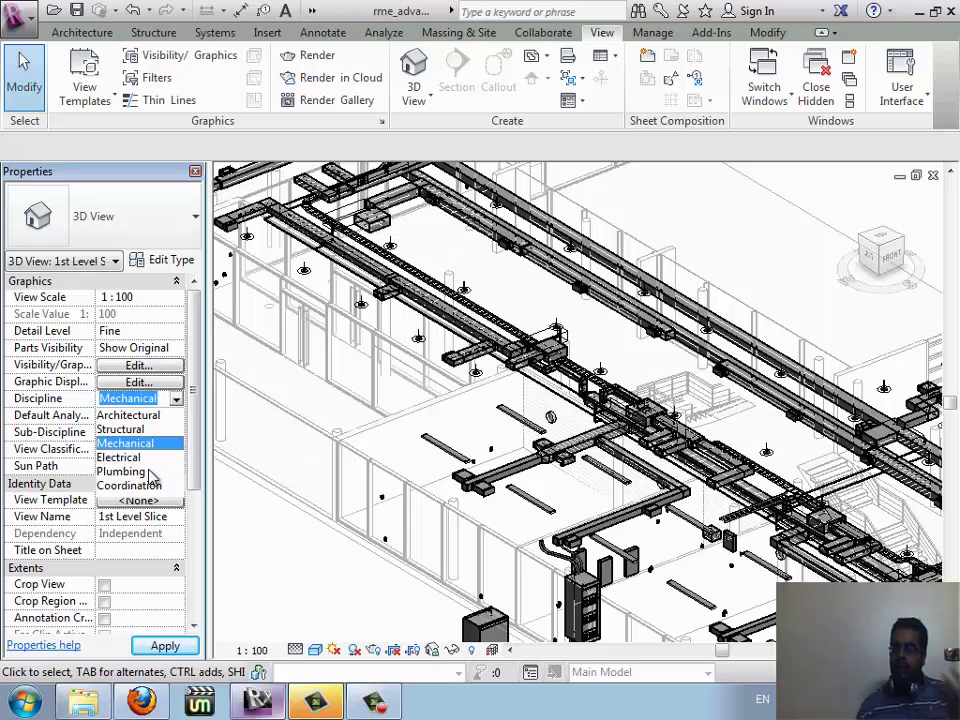
{"action": "left_click", "coordinate": [149, 472]}
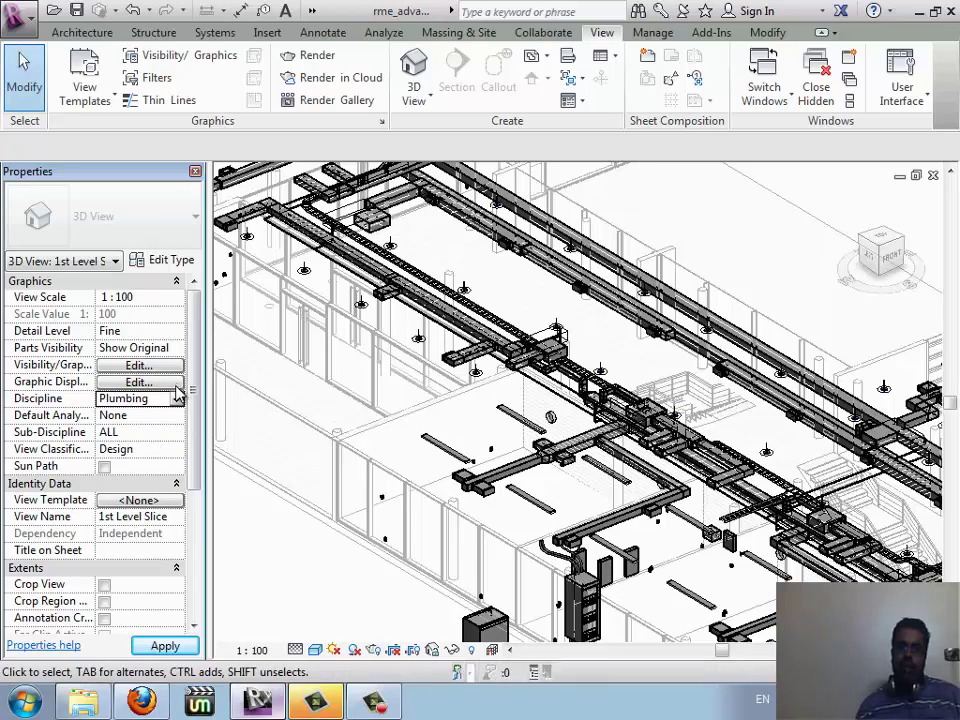
Show the Project Browser from the User Interface list and float it over the 3D view
{"action": "left_click", "coordinate": [910, 100]}
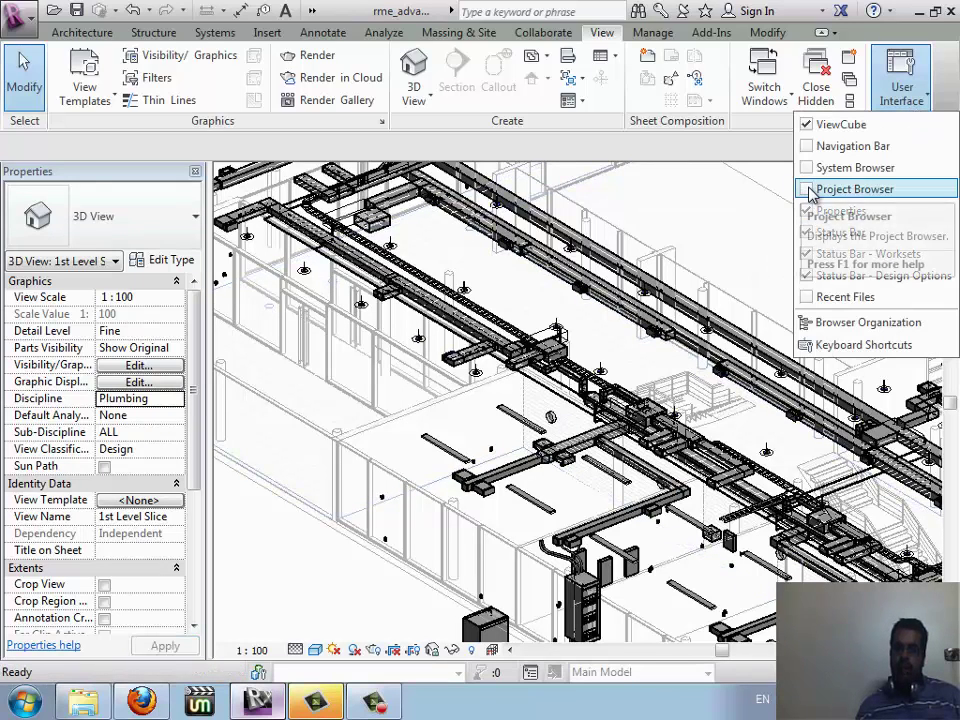
{"action": "left_click", "coordinate": [729, 242]}
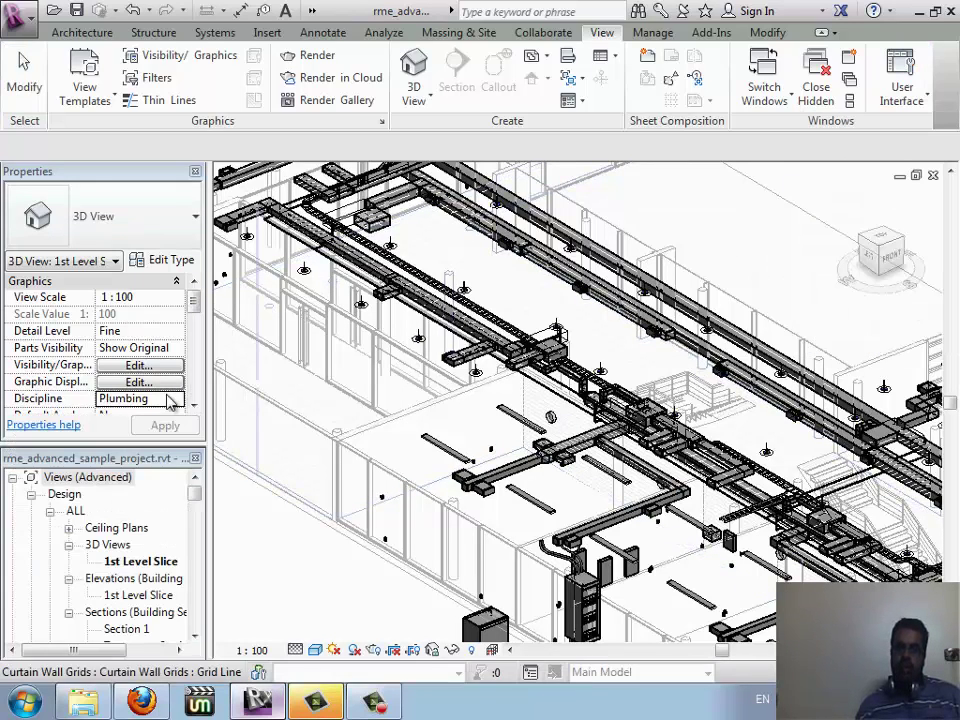
{"action": "left_click_drag", "start_coordinate": [113, 465], "coordinate": [313, 400]}
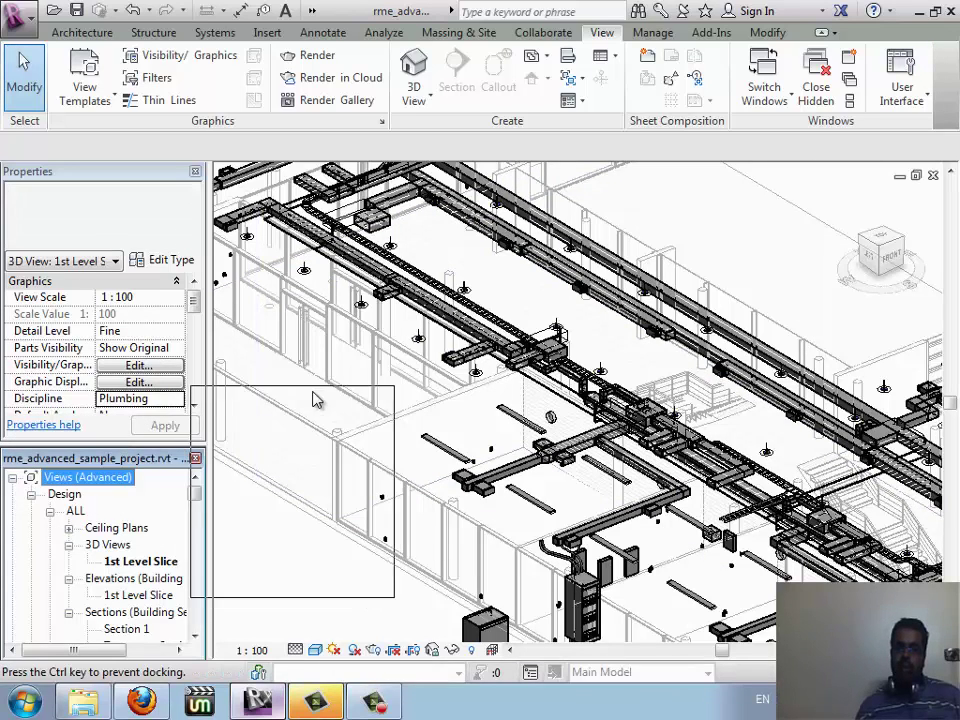
{"action": "left_click_drag", "start_coordinate": [148, 460], "coordinate": [470, 340]}
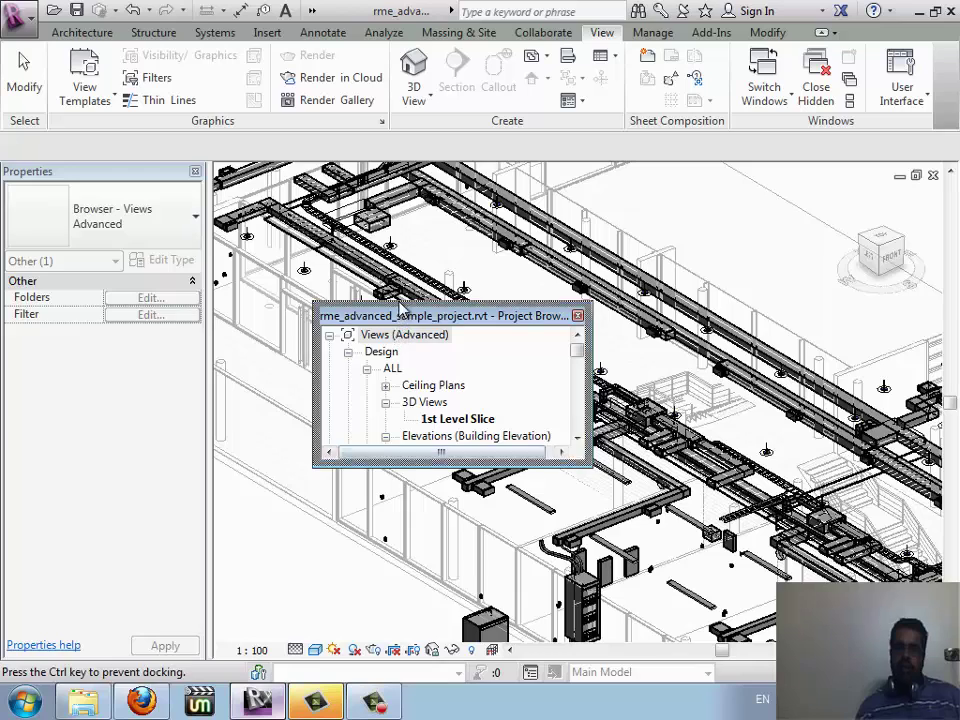
{"action": "mouse_move", "coordinate": [400, 316]}
{"action": "left_mouse_down"}
{"action": "mouse_move", "coordinate": [381, 199]}
{"action": "mouse_move", "coordinate": [460, 425]}
{"action": "left_mouse_up"}
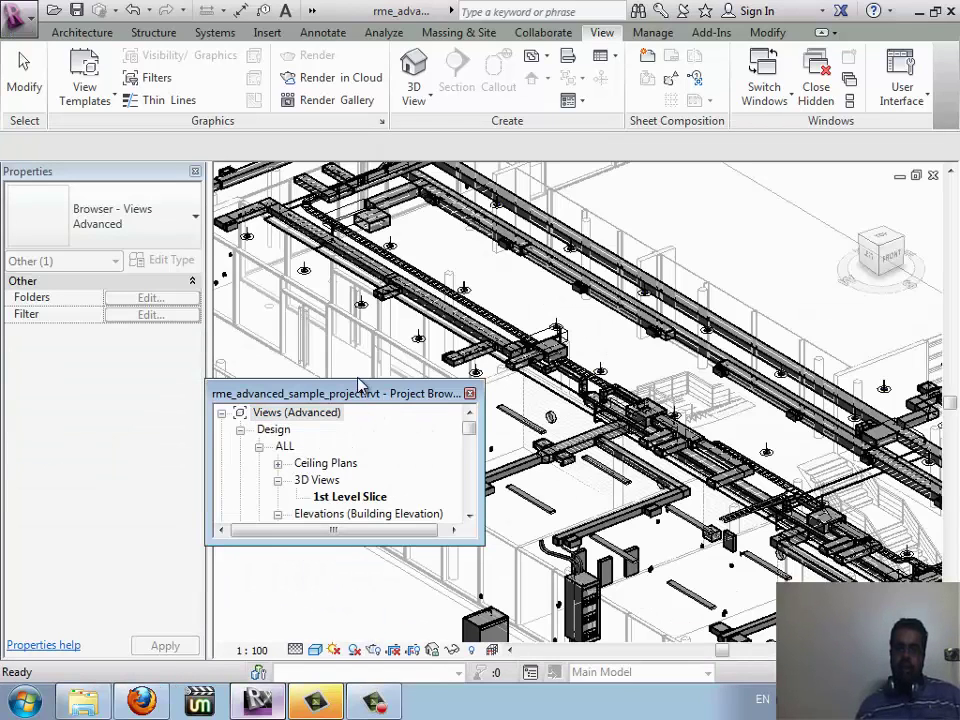
Stretch the Project Browser taller at top and bottom, and select the Views (Advanced) root
{"action": "left_click_drag", "start_coordinate": [357, 381], "coordinate": [357, 159]}
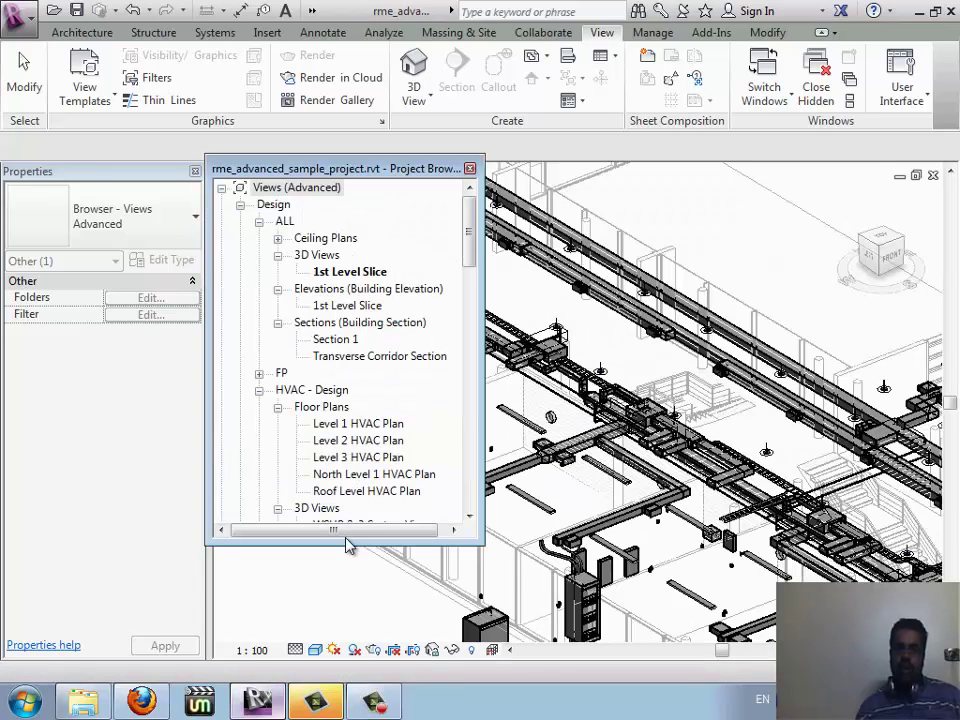
{"action": "left_click_drag", "start_coordinate": [345, 538], "coordinate": [345, 655]}
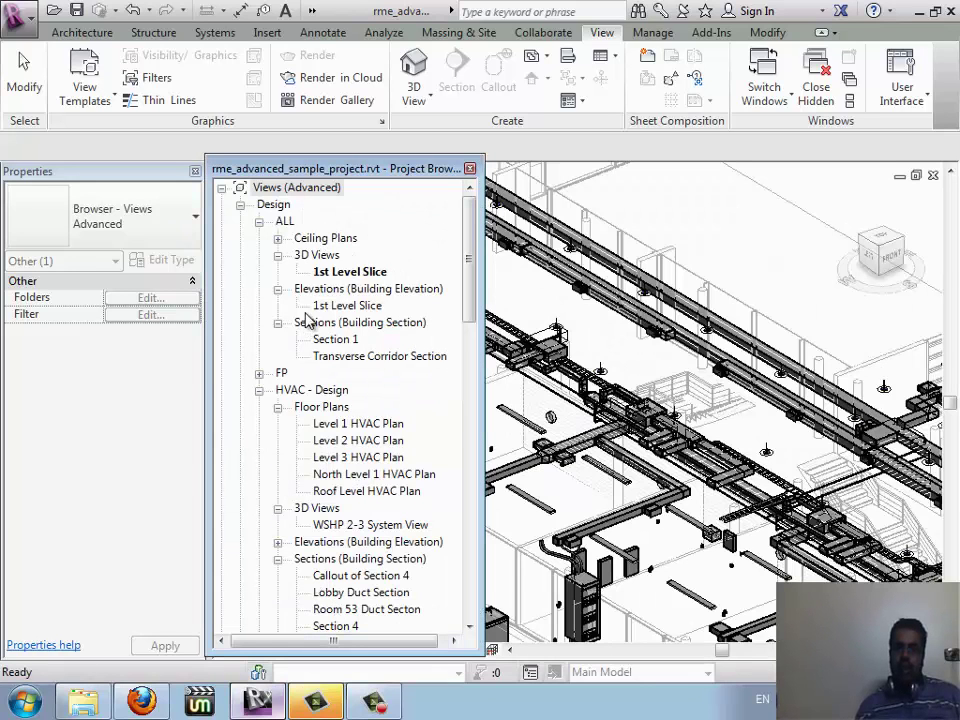
{"action": "left_click", "coordinate": [320, 190]}
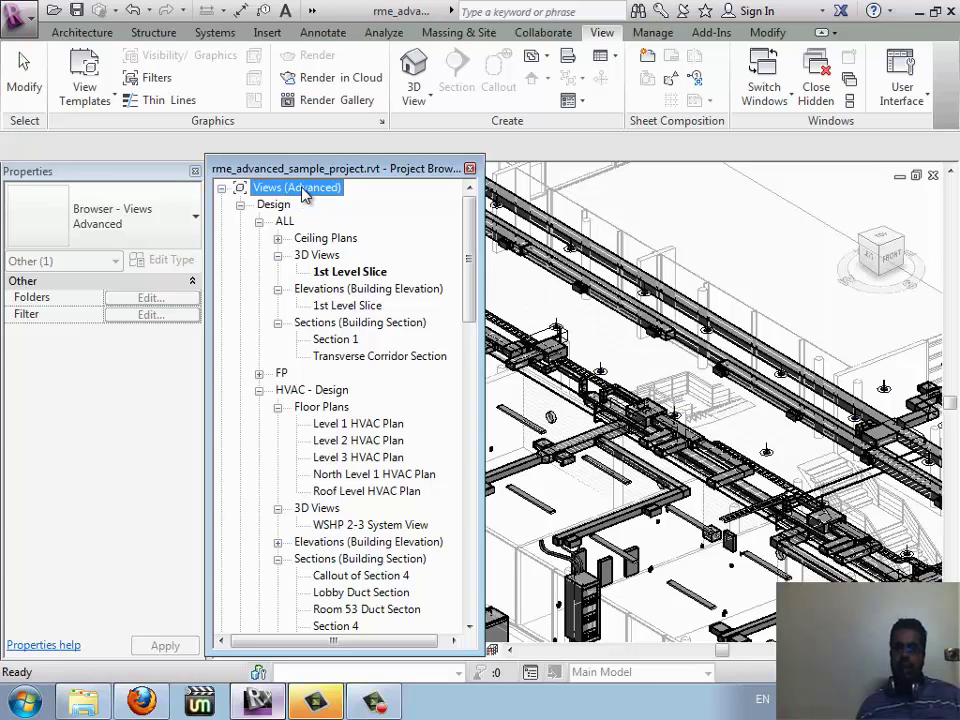
Duplicate the Type/Discipline browser organization as Type/Discipline 2 and apply it with no folder grouping
{"action": "right_click", "coordinate": [305, 190]}
{"action": "left_click", "coordinate": [334, 199]}
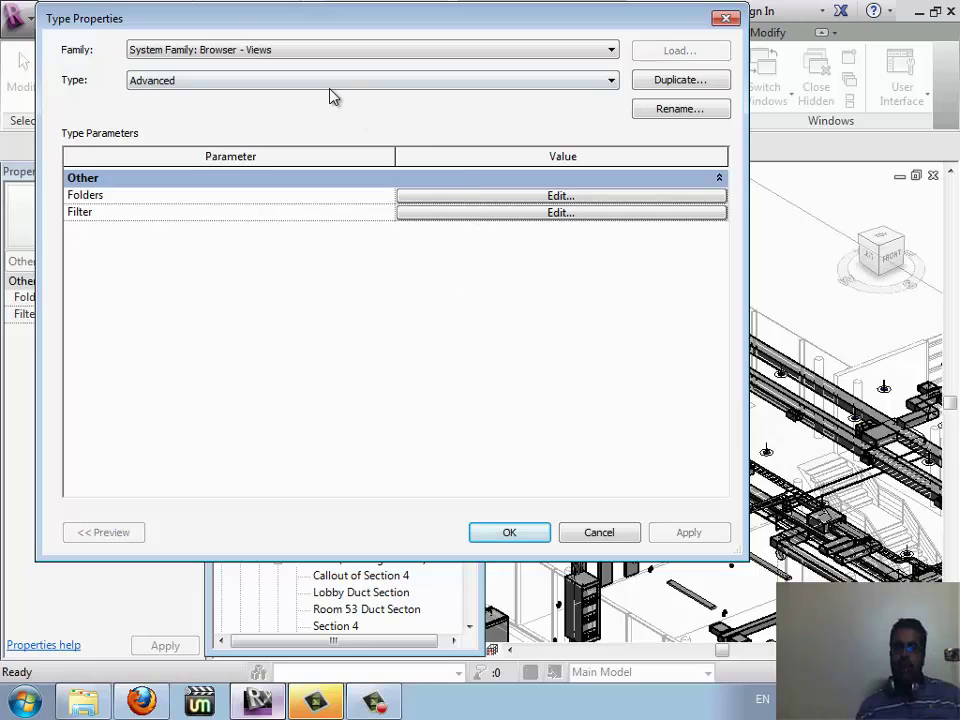
{"action": "left_click", "coordinate": [330, 87]}
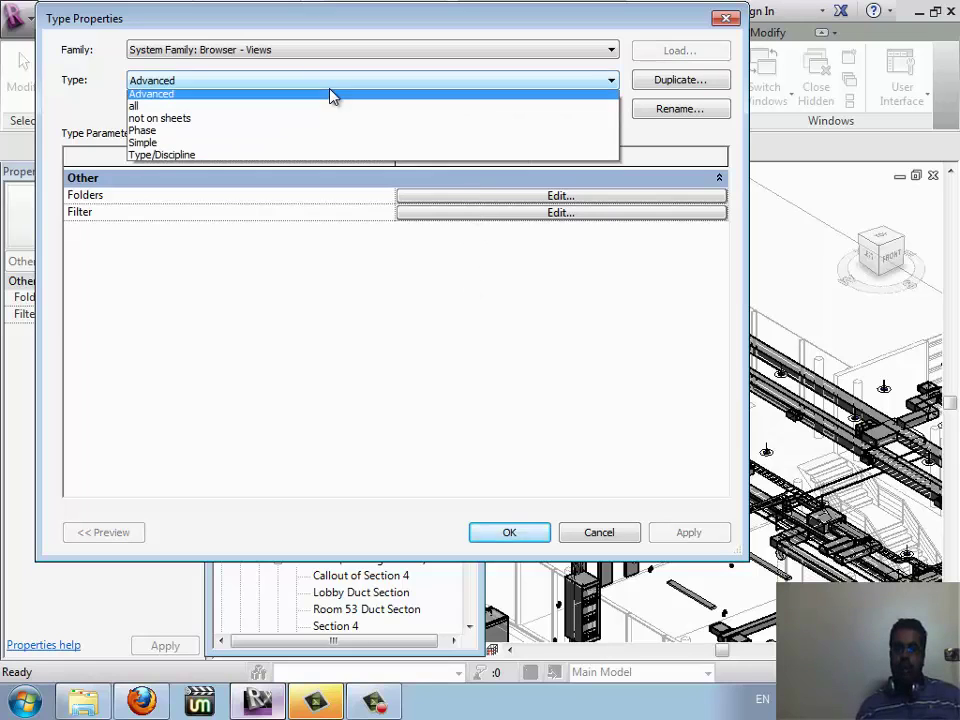
{"action": "left_click", "coordinate": [268, 160]}
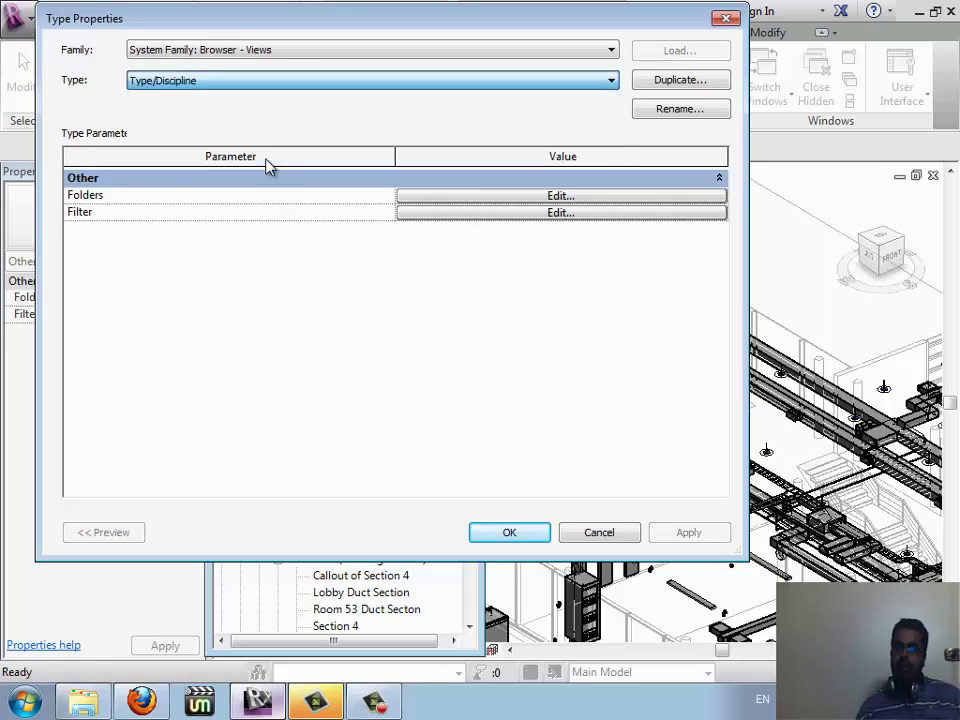
{"action": "left_click", "coordinate": [660, 83]}
{"action": "left_click", "coordinate": [392, 310]}
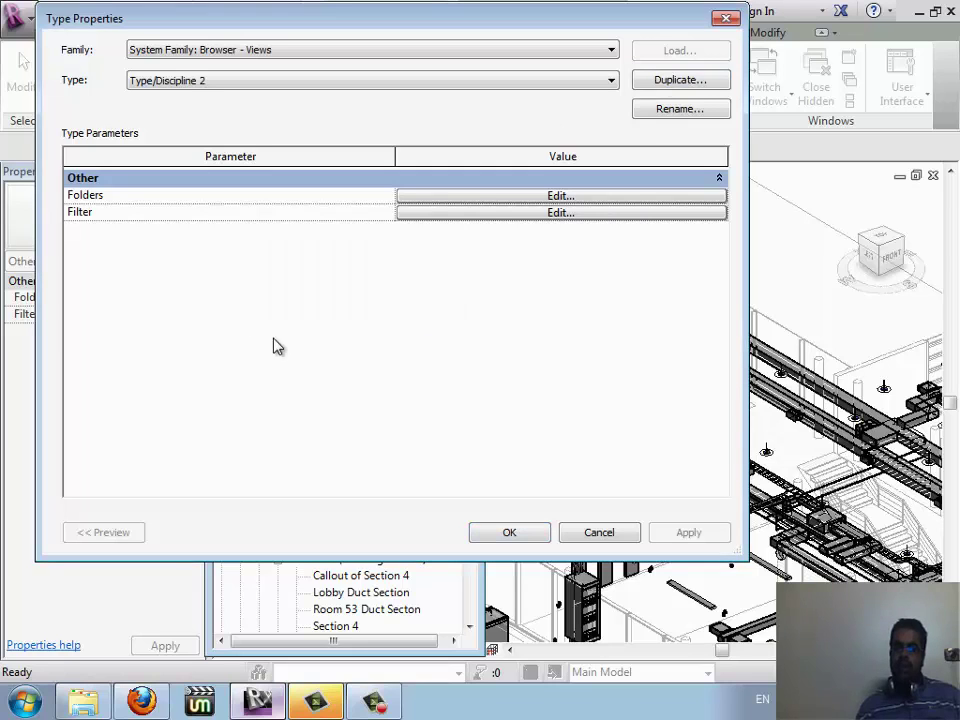
{"action": "left_click", "coordinate": [470, 198]}
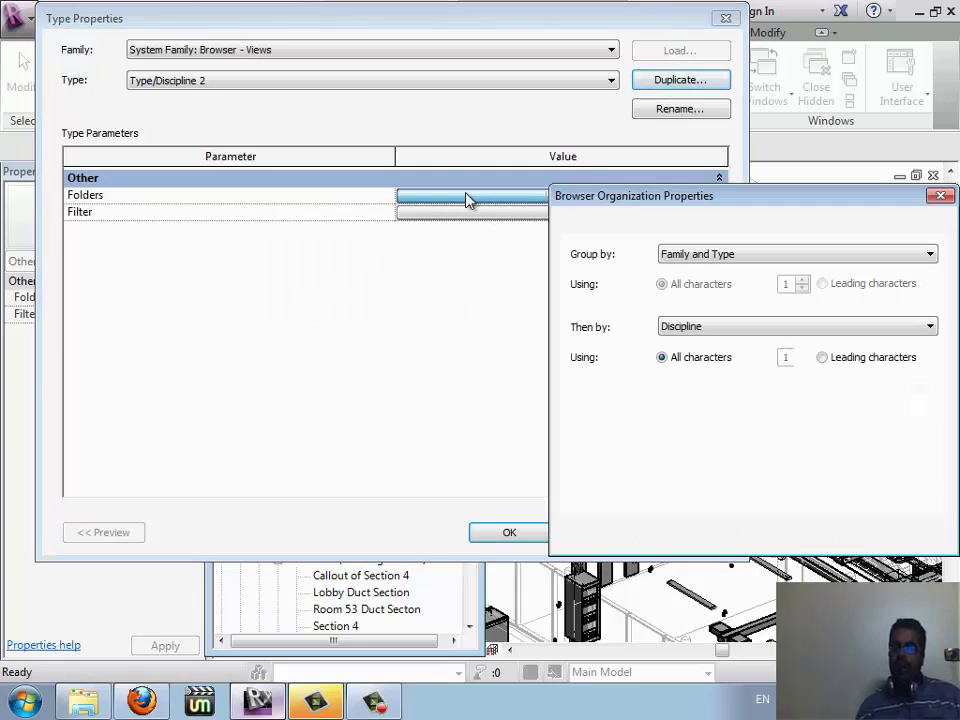
{"action": "left_click", "coordinate": [739, 255]}
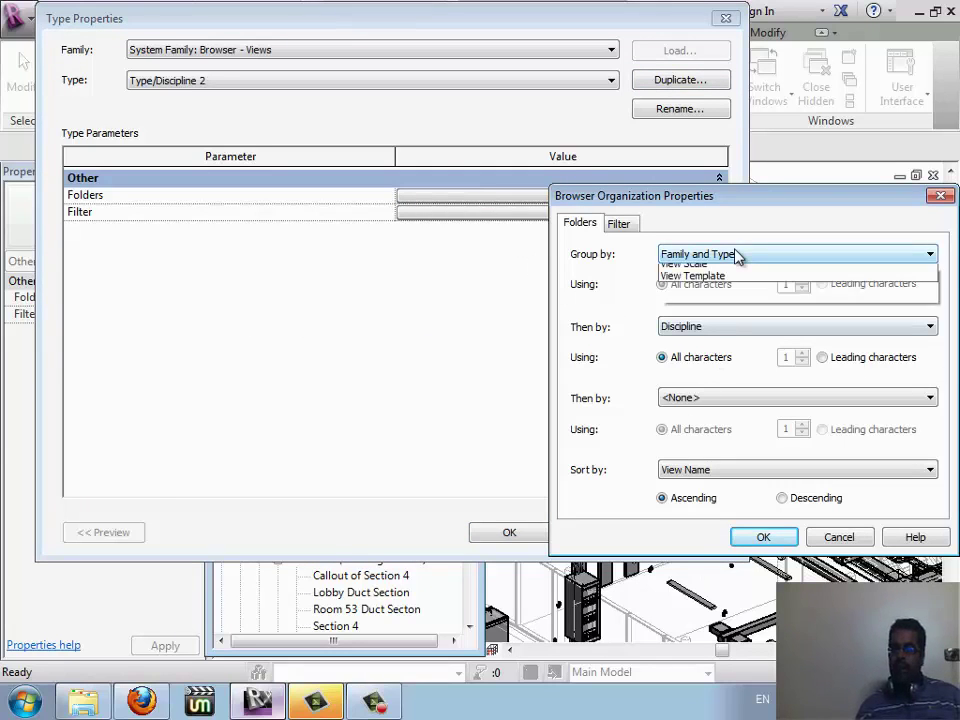
{"action": "left_click", "coordinate": [724, 270]}
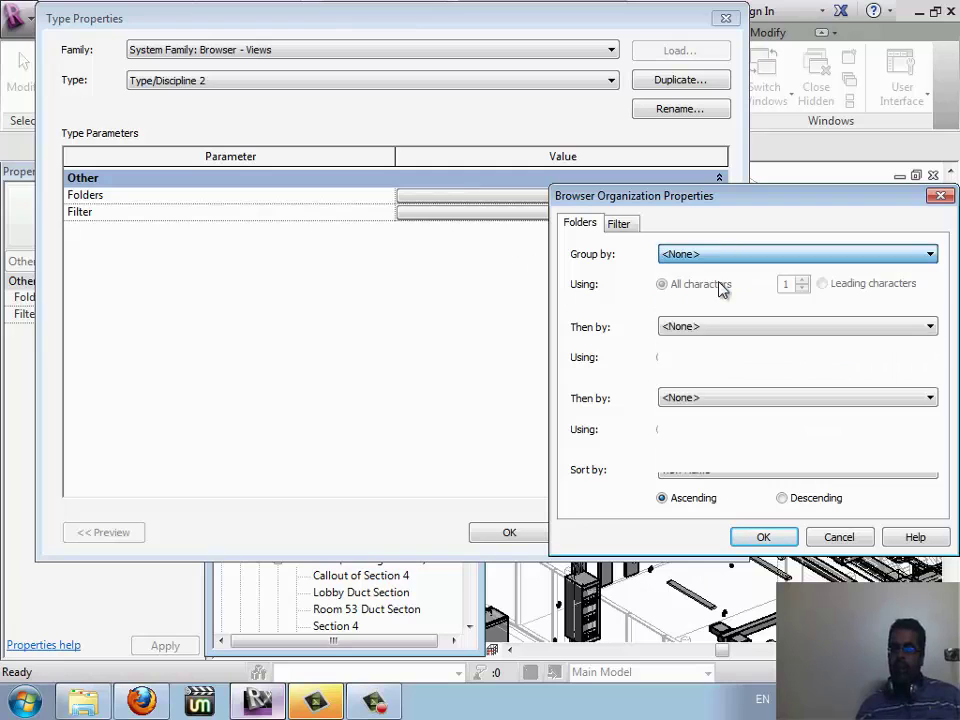
{"action": "left_click", "coordinate": [762, 537]}
{"action": "left_click", "coordinate": [518, 536]}
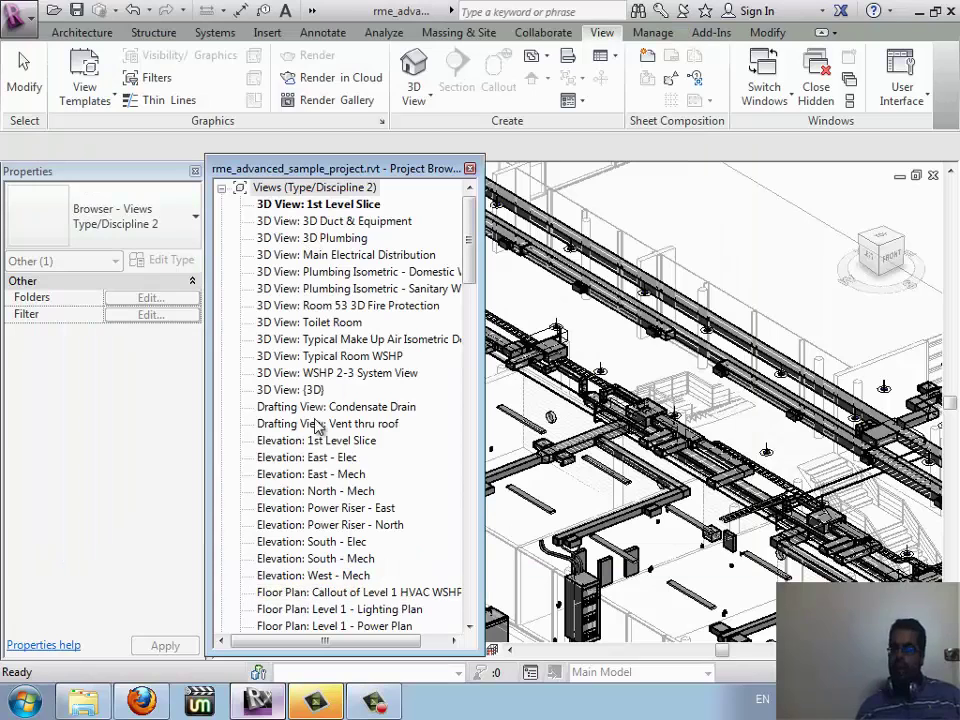
Set Type/Discipline 2 folders to group by Discipline, then by Type
{"action": "right_click", "coordinate": [279, 188]}
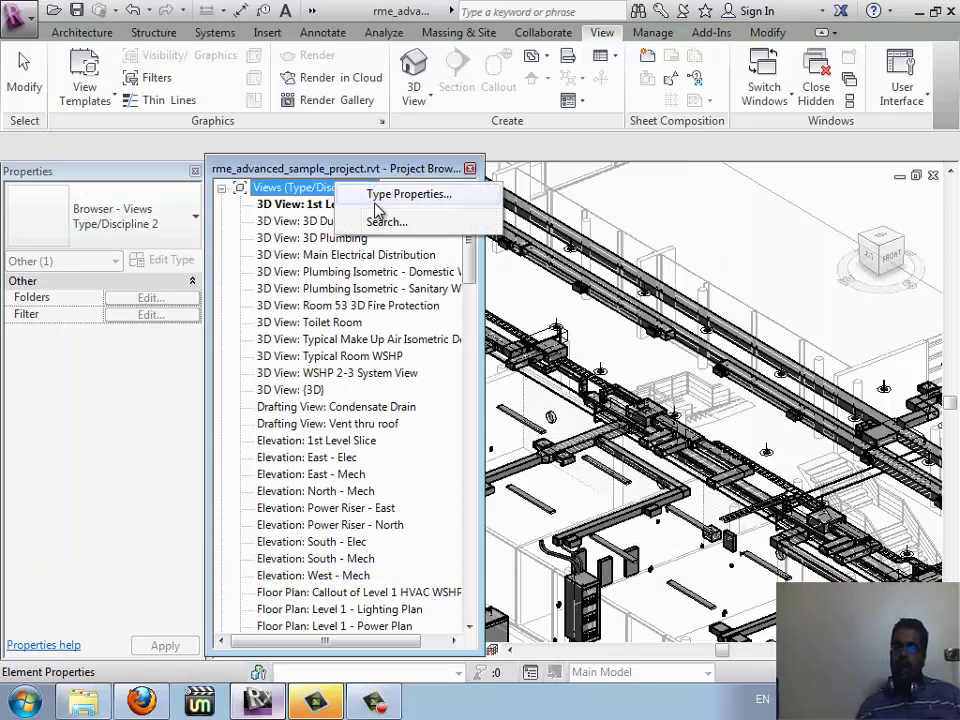
{"action": "left_click", "coordinate": [378, 200]}
{"action": "left_click", "coordinate": [416, 198]}
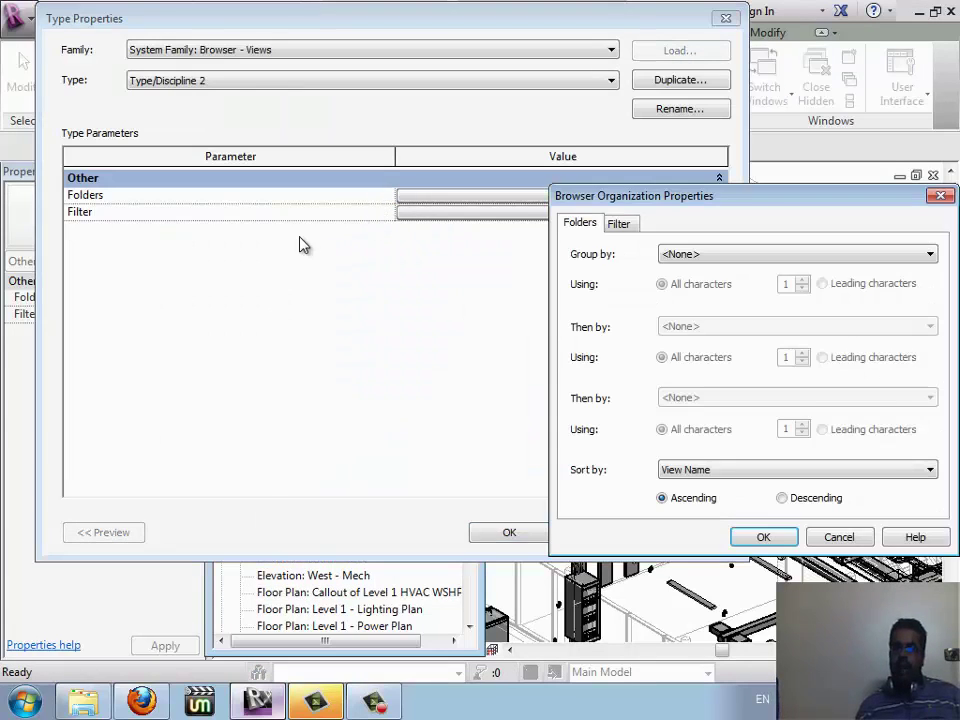
{"action": "left_click", "coordinate": [703, 254]}
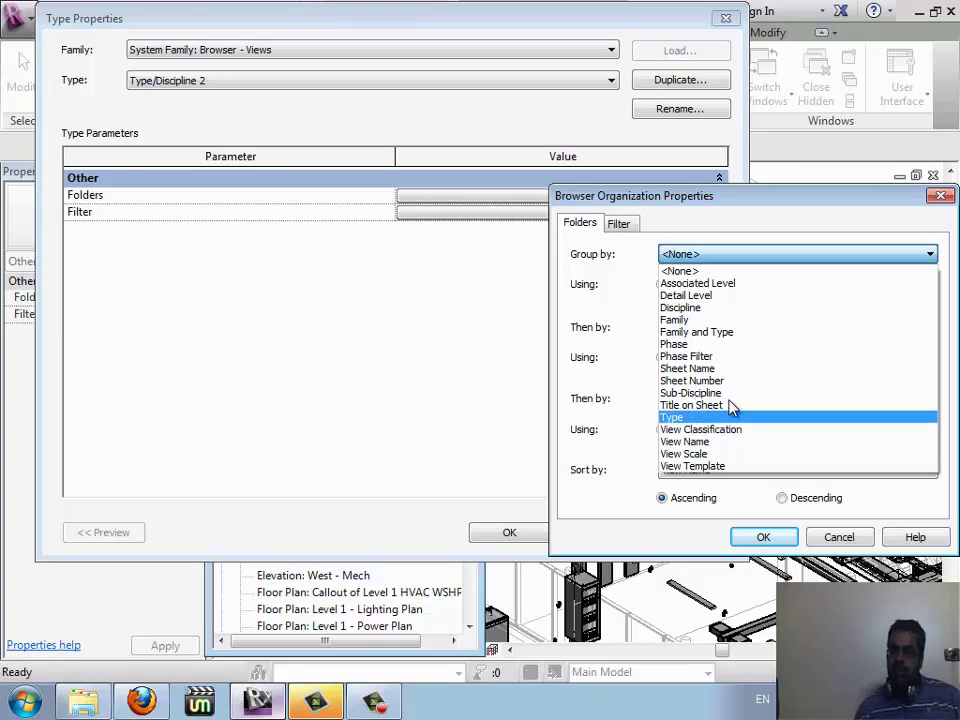
{"action": "left_click", "coordinate": [664, 308]}
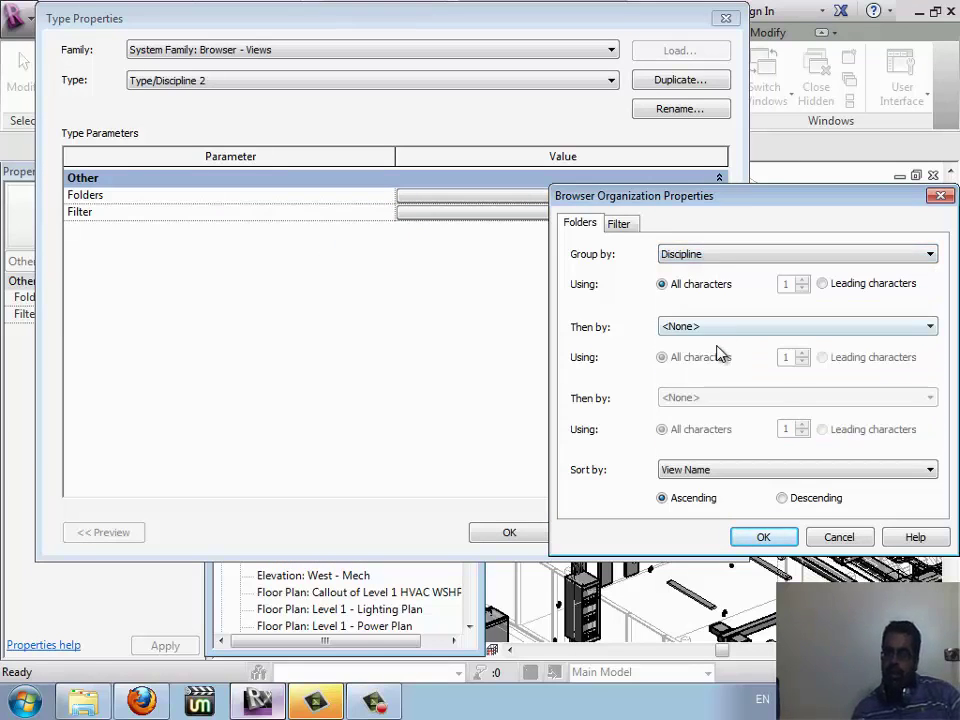
{"action": "left_click", "coordinate": [724, 327]}
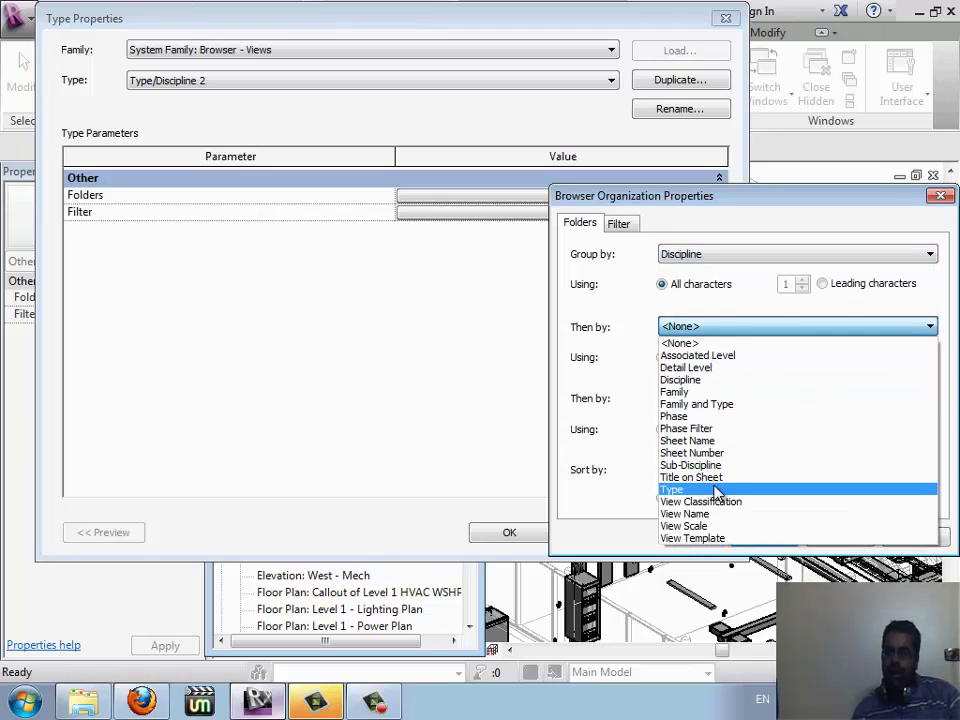
{"action": "left_click", "coordinate": [715, 490]}
{"action": "left_click", "coordinate": [759, 538]}
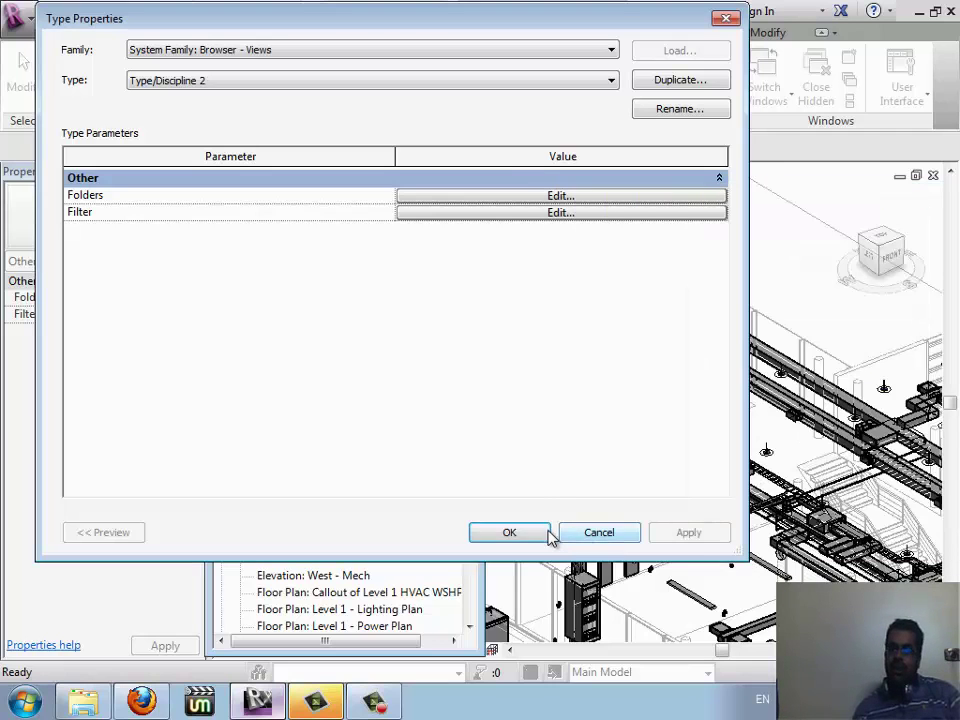
Apply the new grouping, then filter Type/Discipline 2 by Discipline equal to Electrical
{"action": "left_click", "coordinate": [509, 532]}
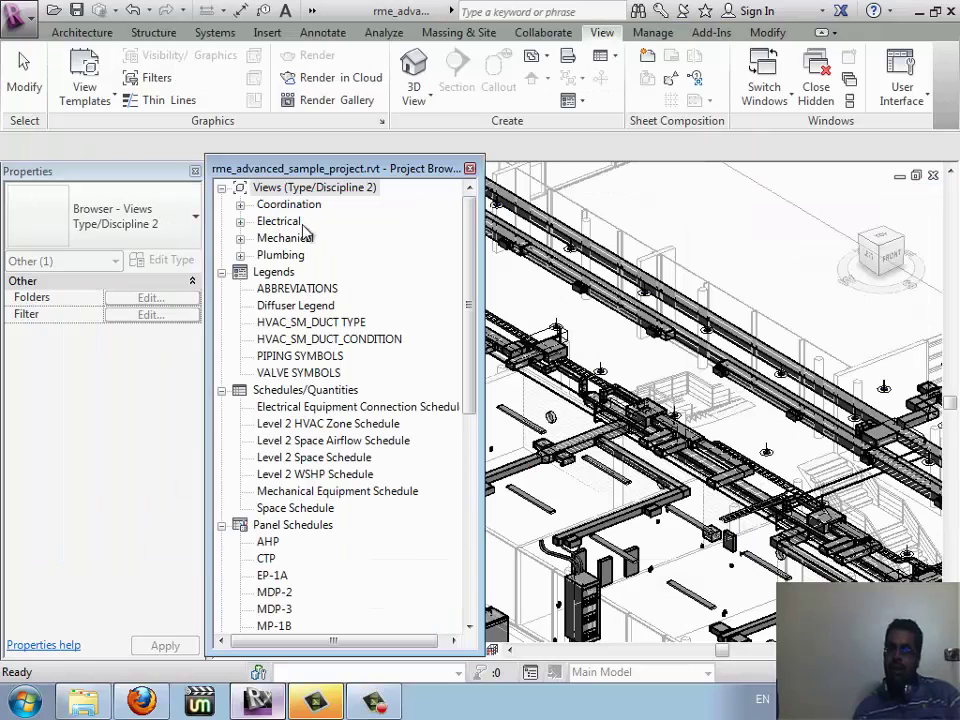
{"action": "double_click", "coordinate": [279, 221]}
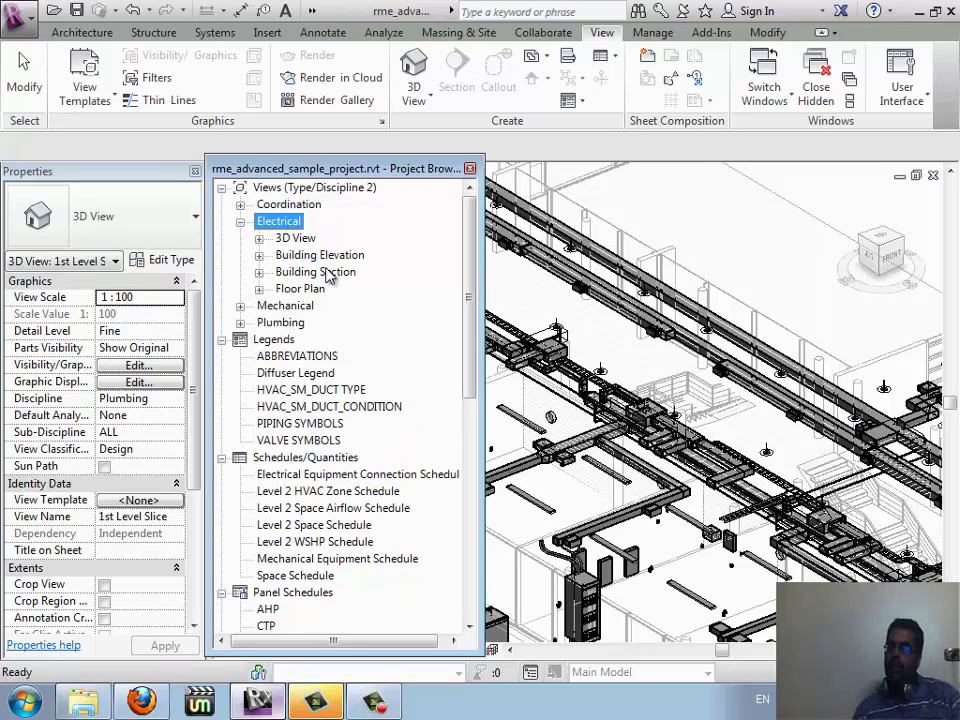
{"action": "left_click", "coordinate": [330, 190]}
{"action": "right_click", "coordinate": [330, 192]}
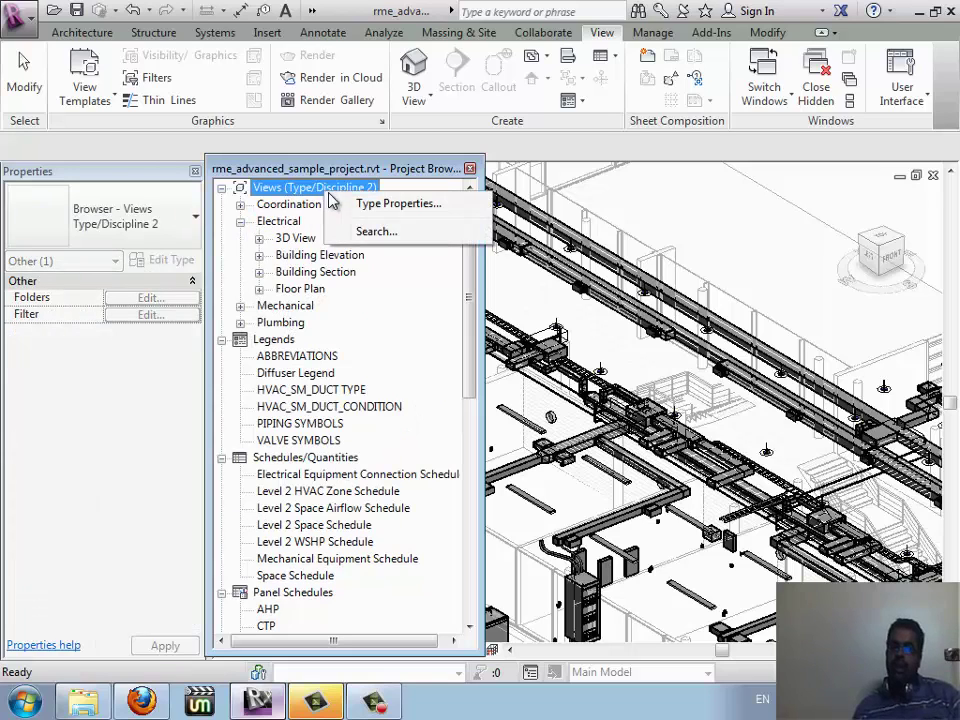
{"action": "left_click", "coordinate": [385, 203]}
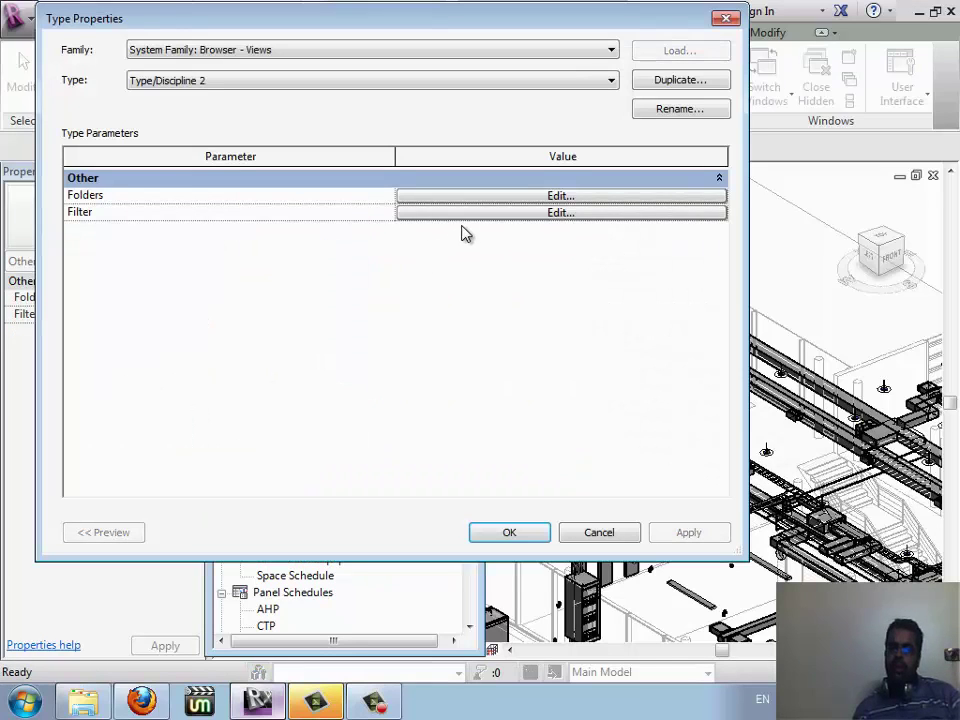
{"action": "left_click", "coordinate": [472, 214]}
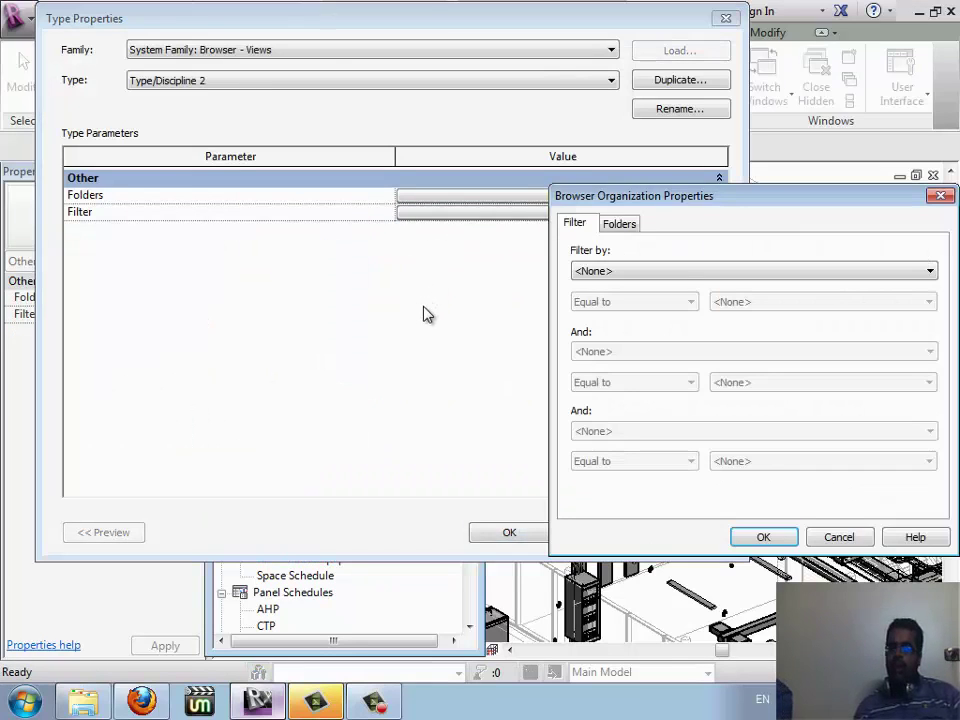
{"action": "left_click", "coordinate": [650, 272]}
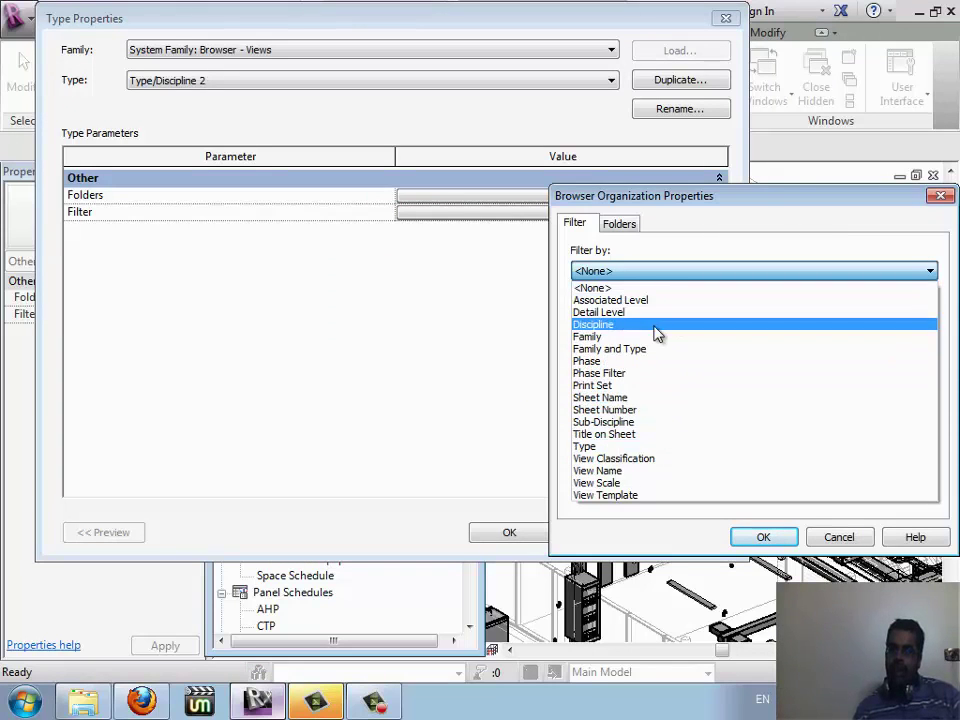
{"action": "left_click", "coordinate": [657, 324]}
{"action": "left_click", "coordinate": [730, 302]}
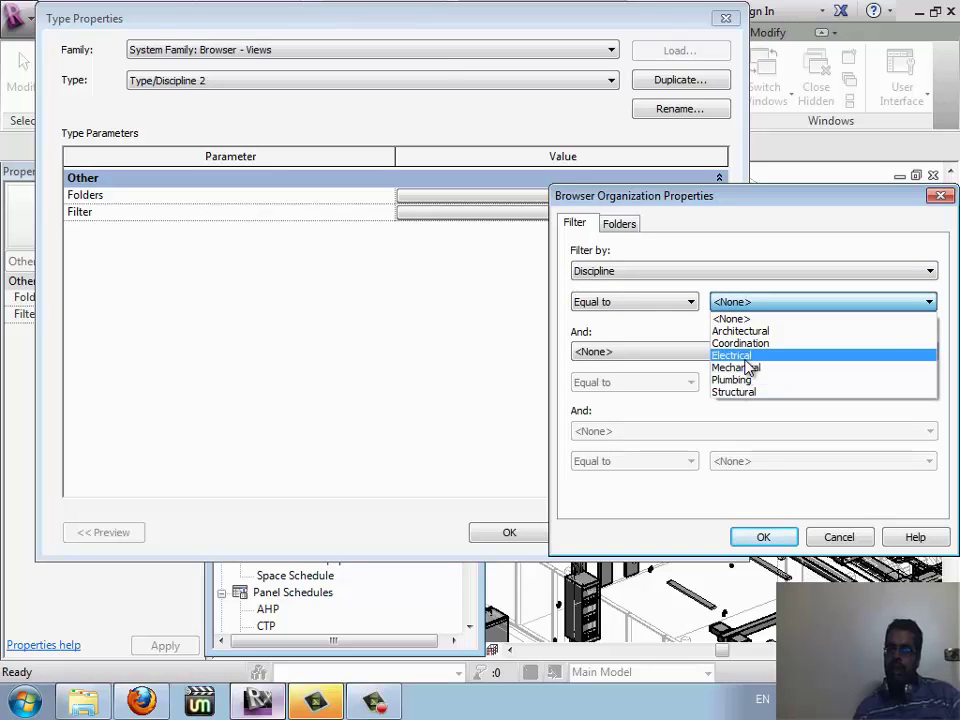
{"action": "left_click", "coordinate": [745, 356]}
{"action": "left_click", "coordinate": [762, 537]}
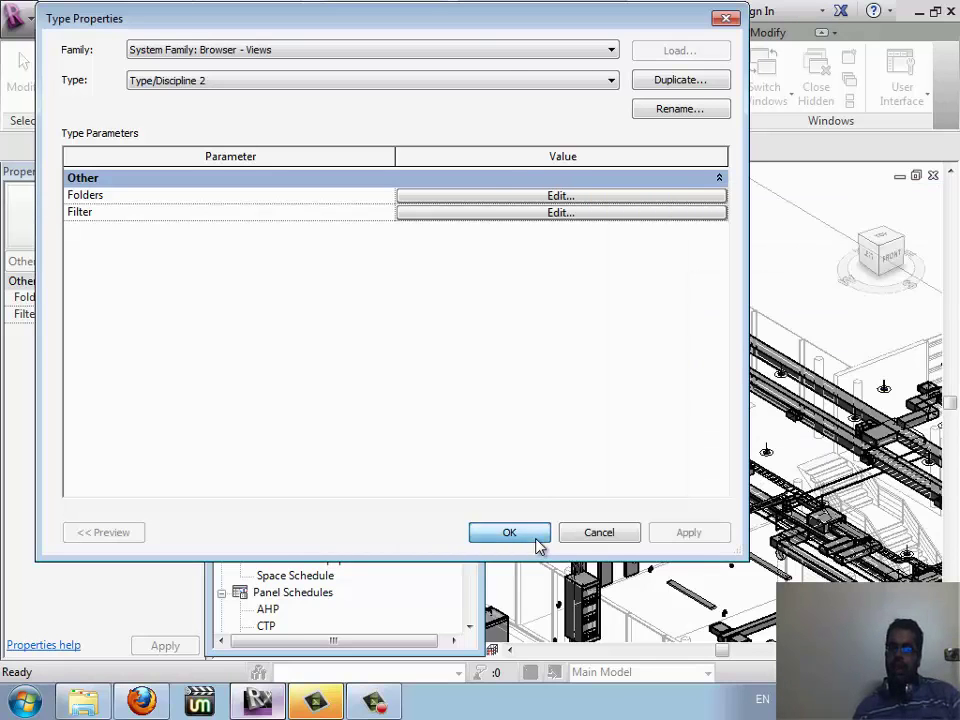
{"action": "left_click", "coordinate": [535, 535]}
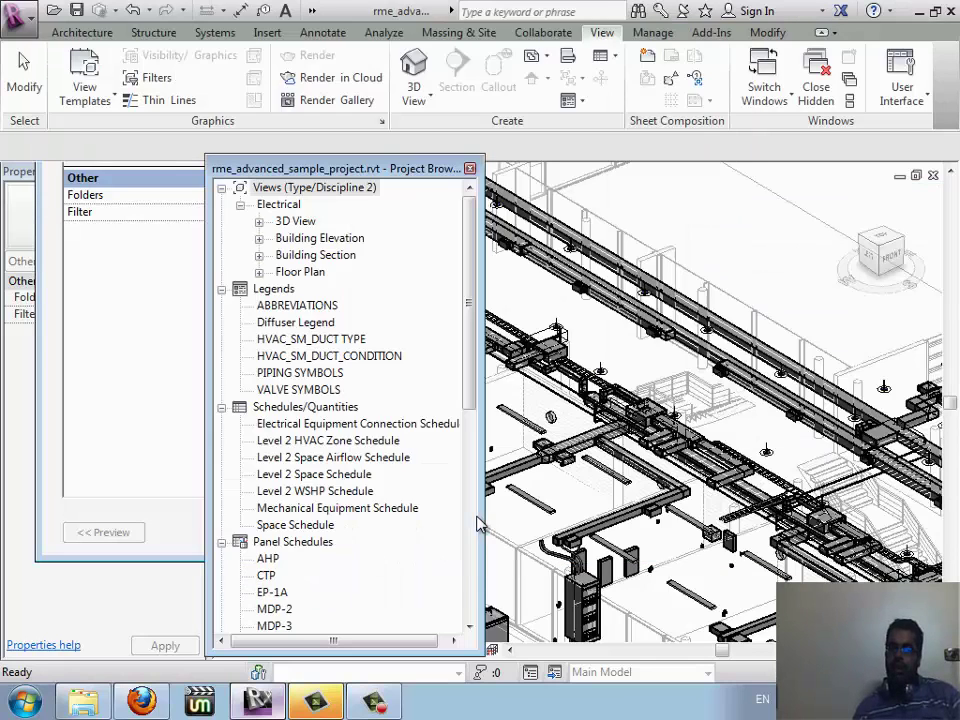
{"action": "left_click", "coordinate": [280, 205]}
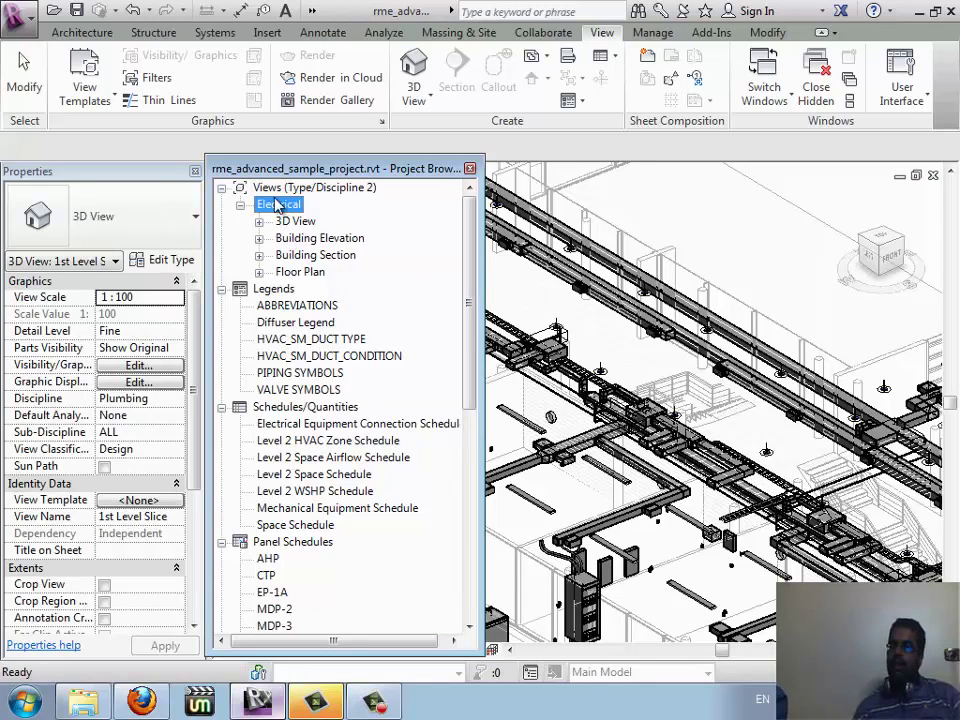
{"action": "left_click", "coordinate": [355, 190]}
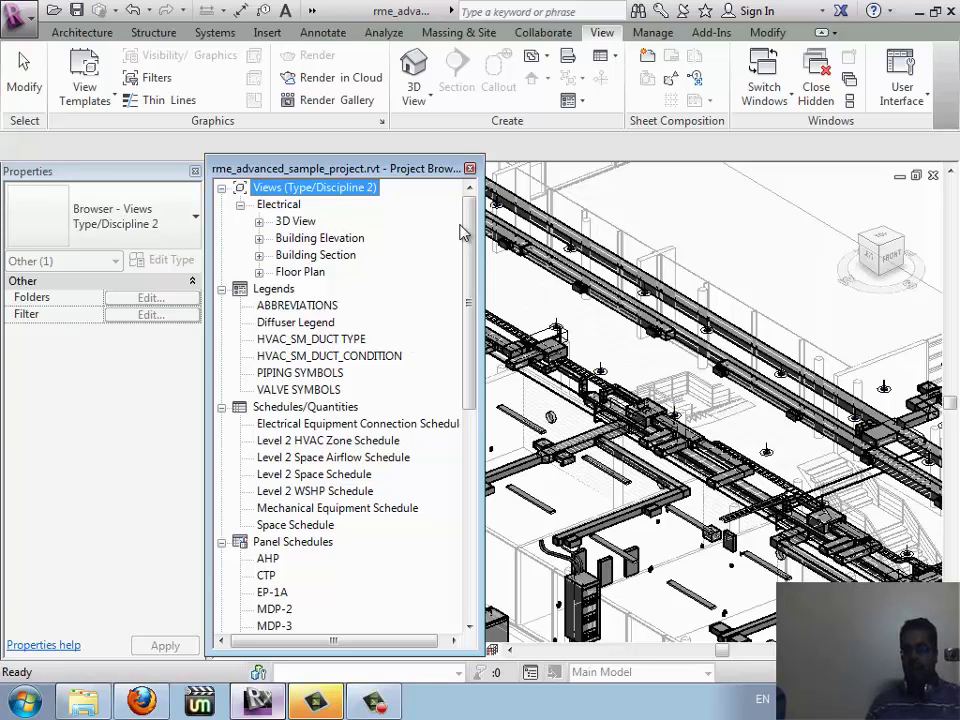
{"action": "left_click", "coordinate": [515, 375]}
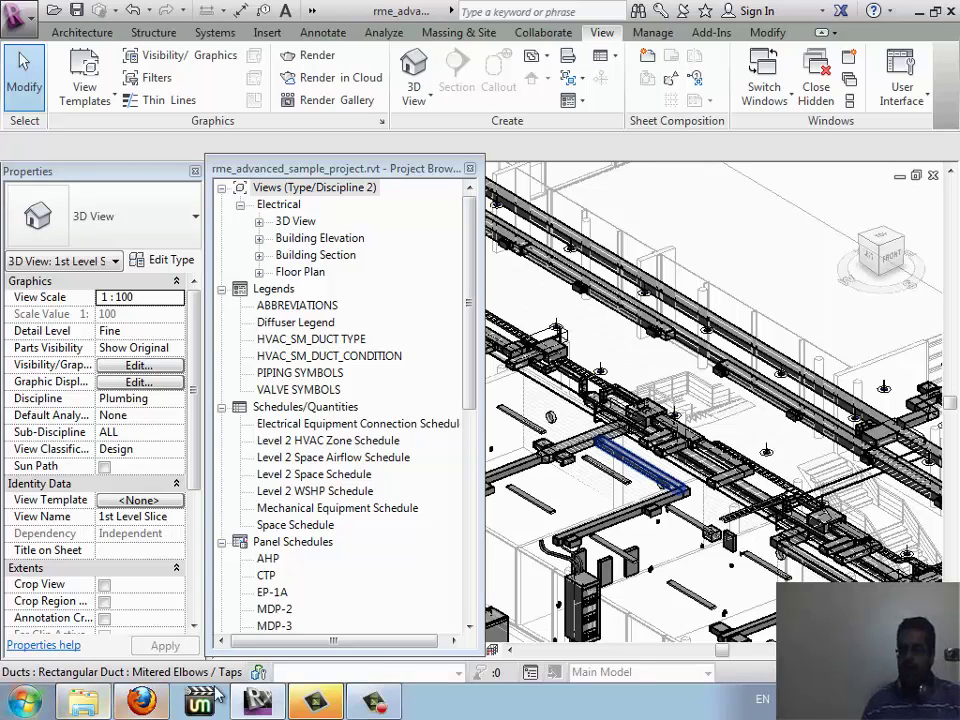
Float the Project Browser over the 3D model and select the electrical 3D View
{"action": "left_click_drag", "start_coordinate": [432, 169], "coordinate": [857, 176]}
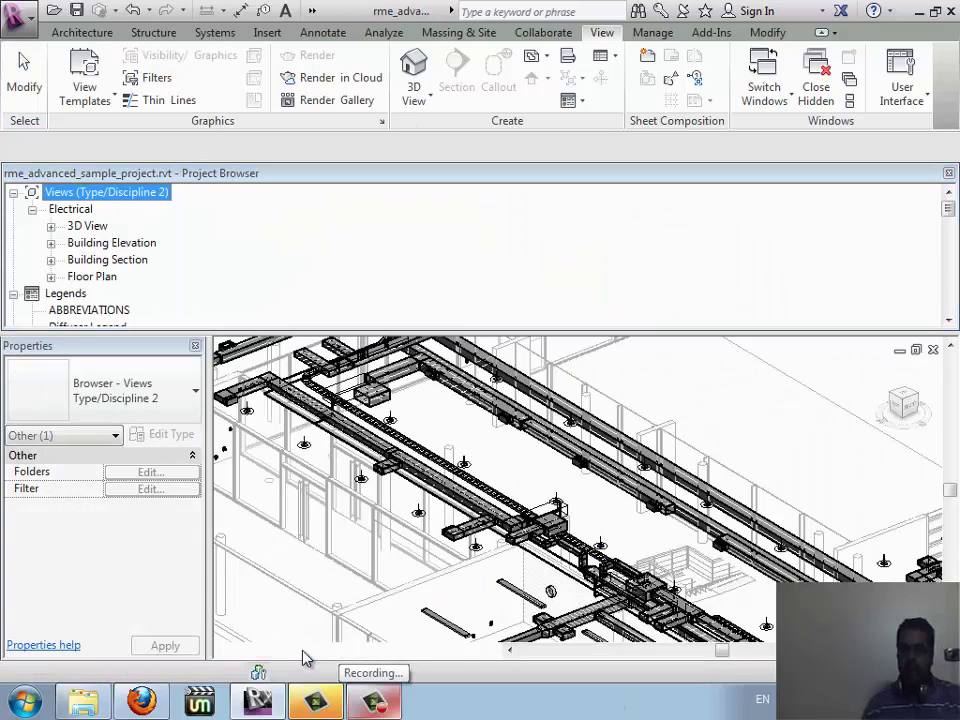
{"action": "left_click", "coordinate": [295, 650]}
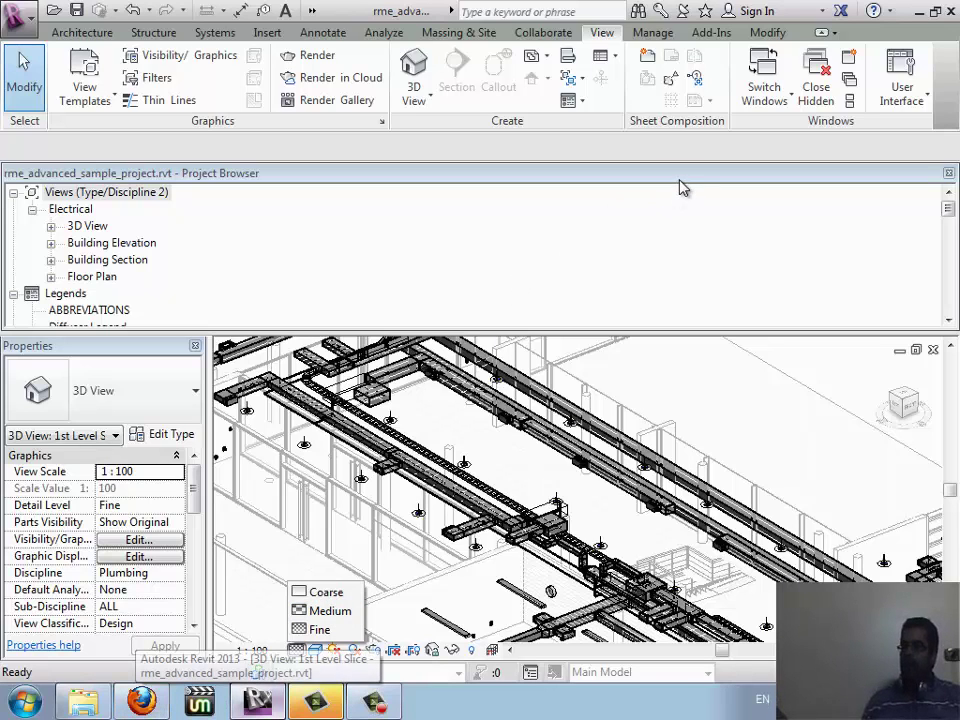
{"action": "mouse_move", "coordinate": [679, 175]}
{"action": "left_mouse_down"}
{"action": "mouse_move", "coordinate": [638, 442]}
{"action": "mouse_move", "coordinate": [490, 525]}
{"action": "left_mouse_up"}
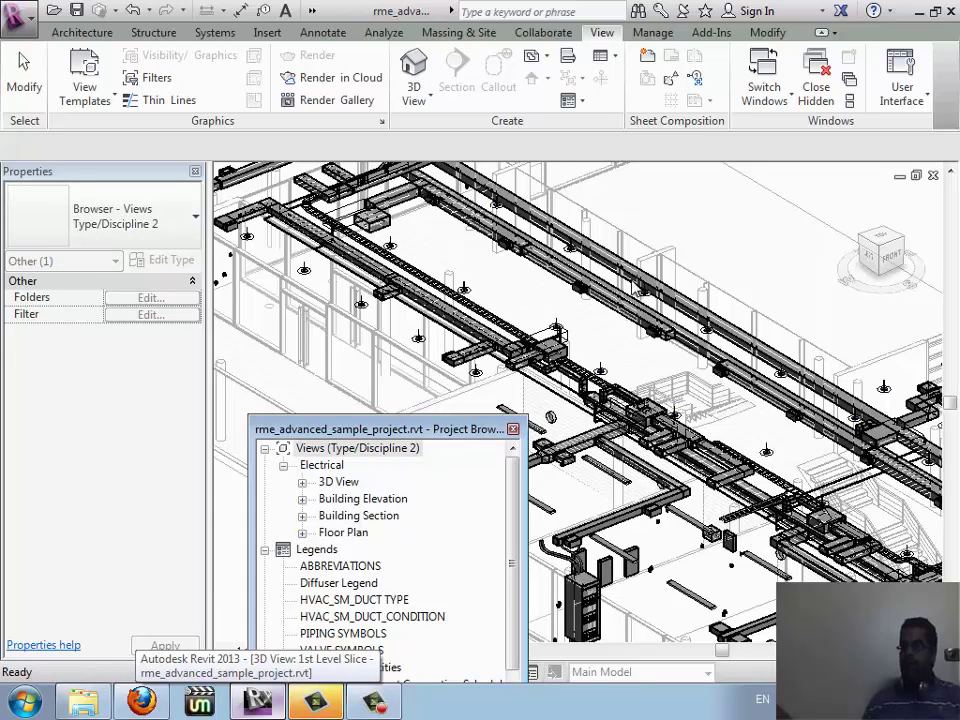
{"action": "left_click", "coordinate": [767, 208]}
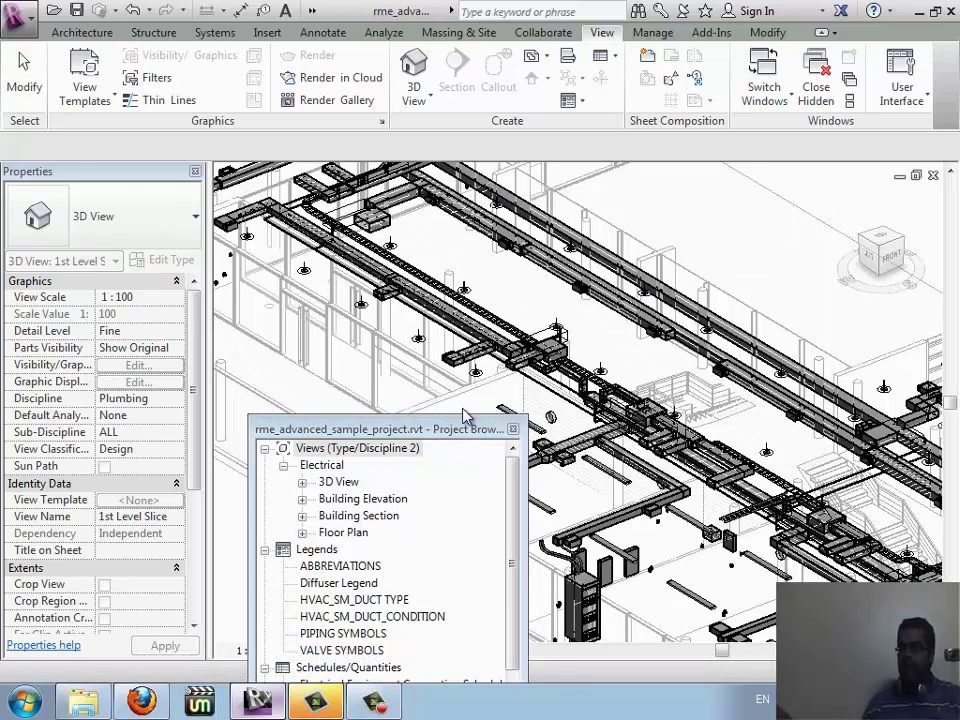
{"action": "left_click", "coordinate": [340, 483]}
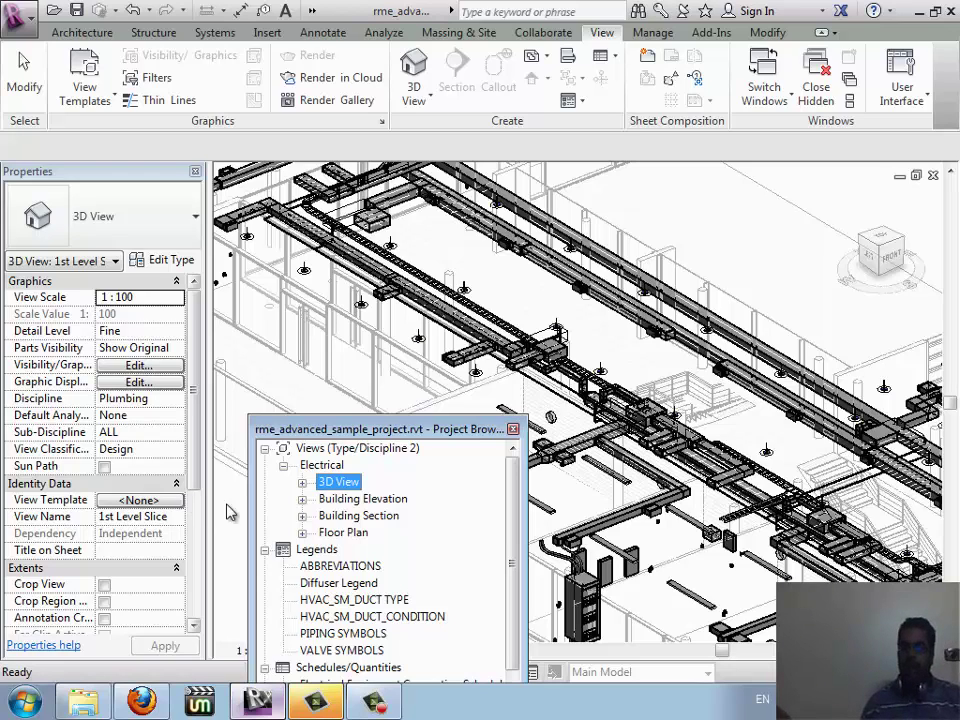
Expand the electrical floor plans and open Level 1 - Power Plan
{"action": "double_click", "coordinate": [340, 533]}
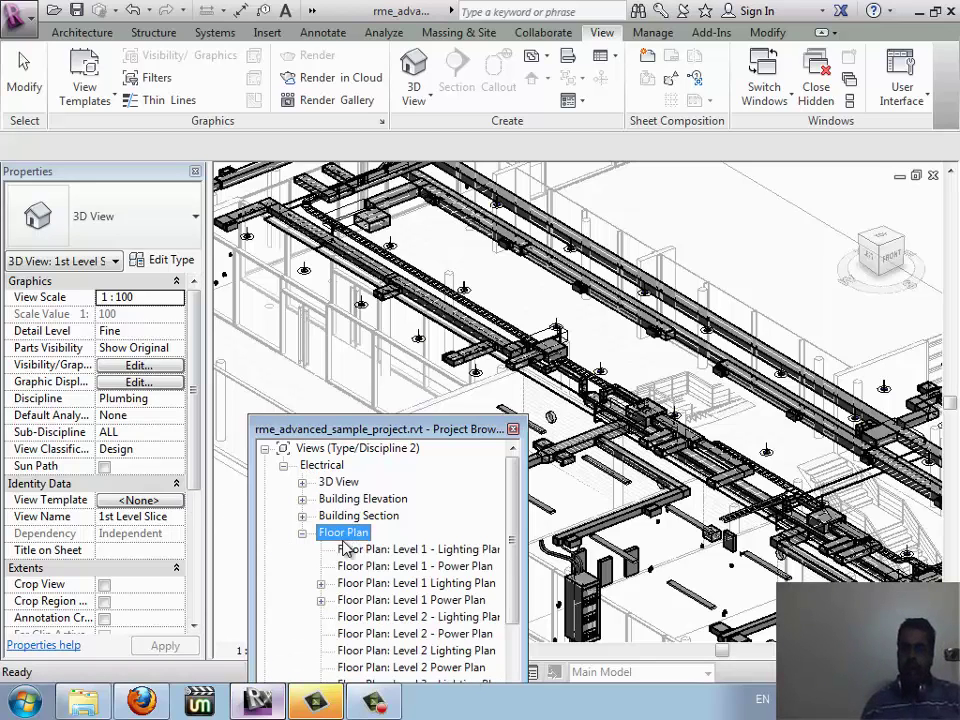
{"action": "left_click", "coordinate": [415, 566]}
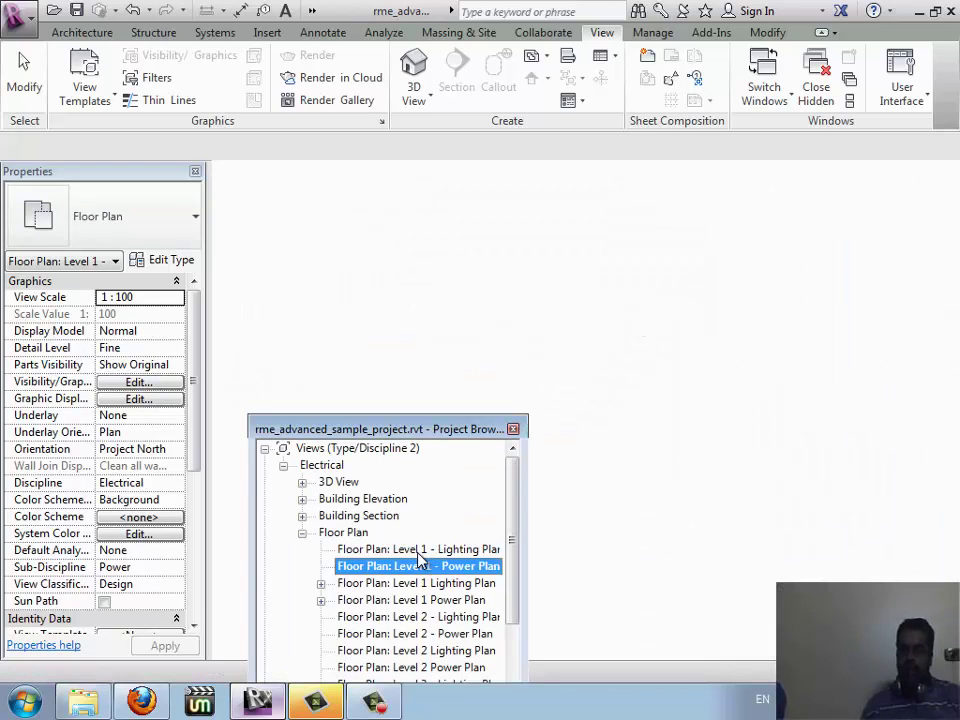
{"action": "double_click", "coordinate": [420, 563]}
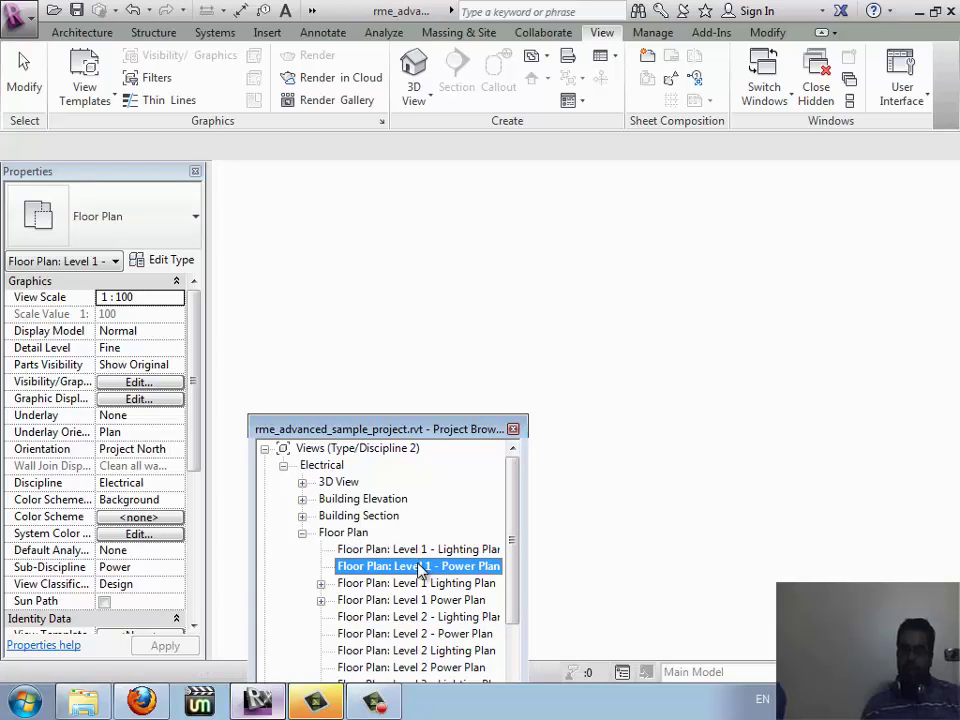
Create a view template named 'ligh' from Level 1 - Lighting Plan
{"action": "left_click", "coordinate": [405, 551]}
{"action": "right_click", "coordinate": [411, 553]}
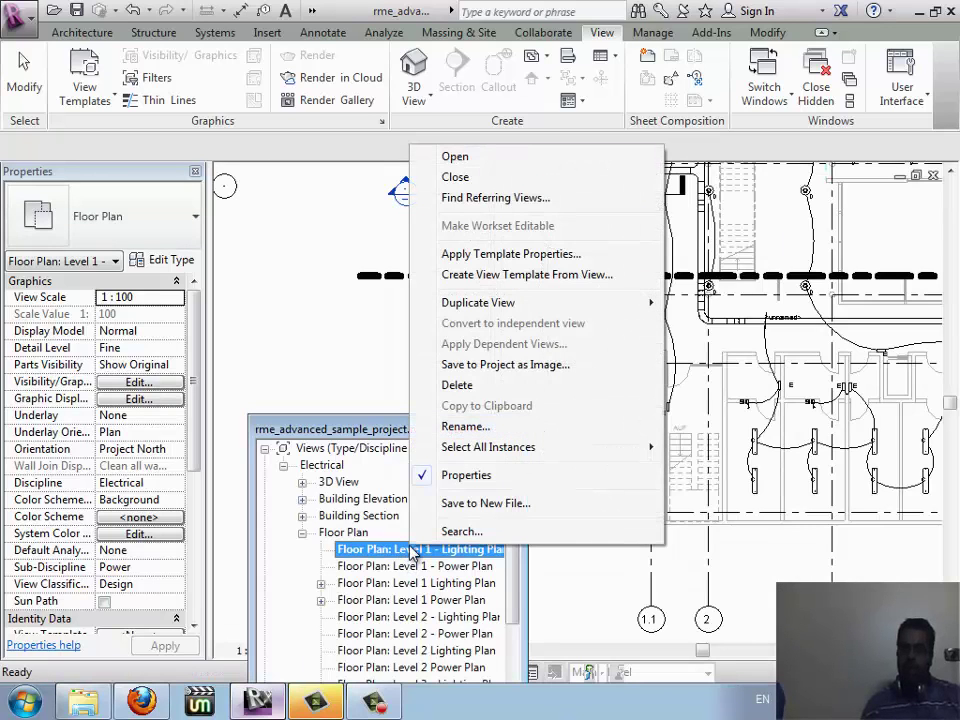
{"action": "left_click", "coordinate": [533, 278]}
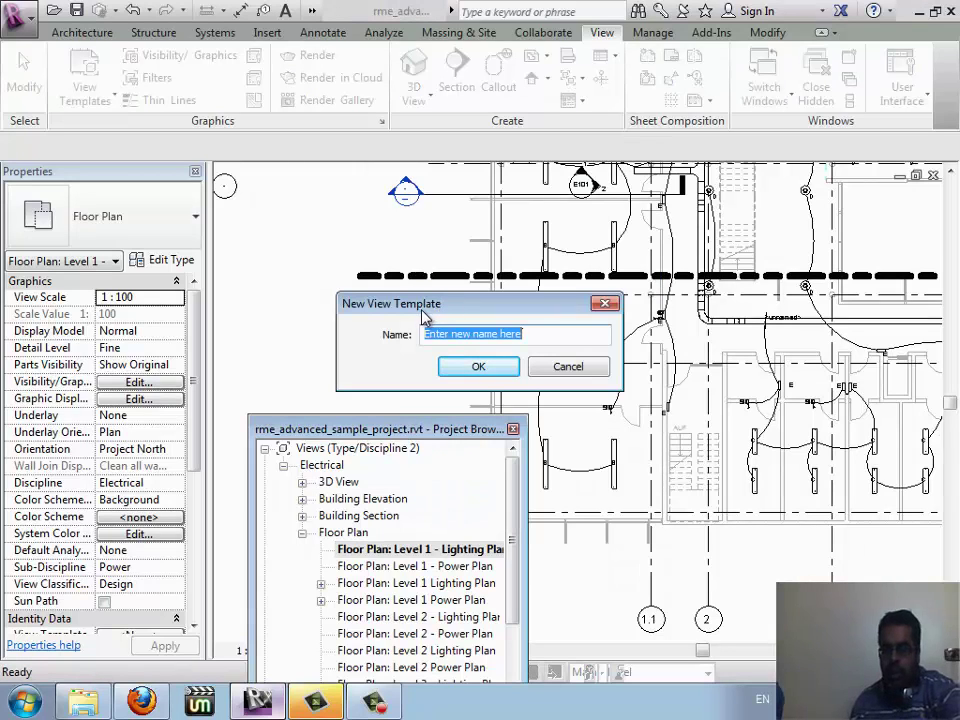
{"action": "key", "text": "BackSpace"}
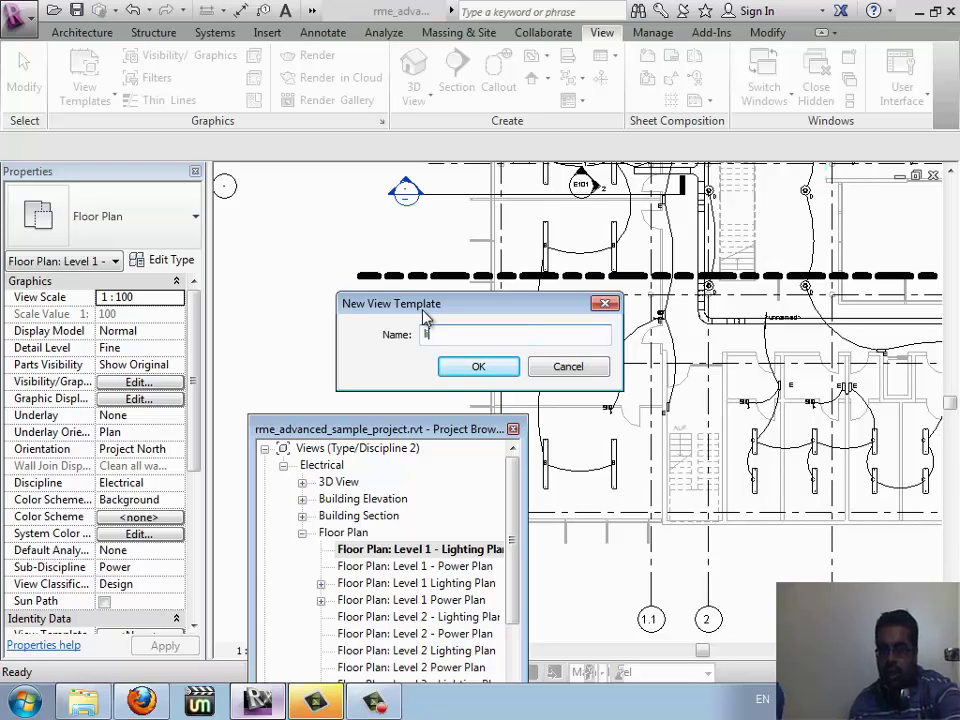
{"action": "type", "text": "igh"}
{"action": "left_click", "coordinate": [452, 366]}
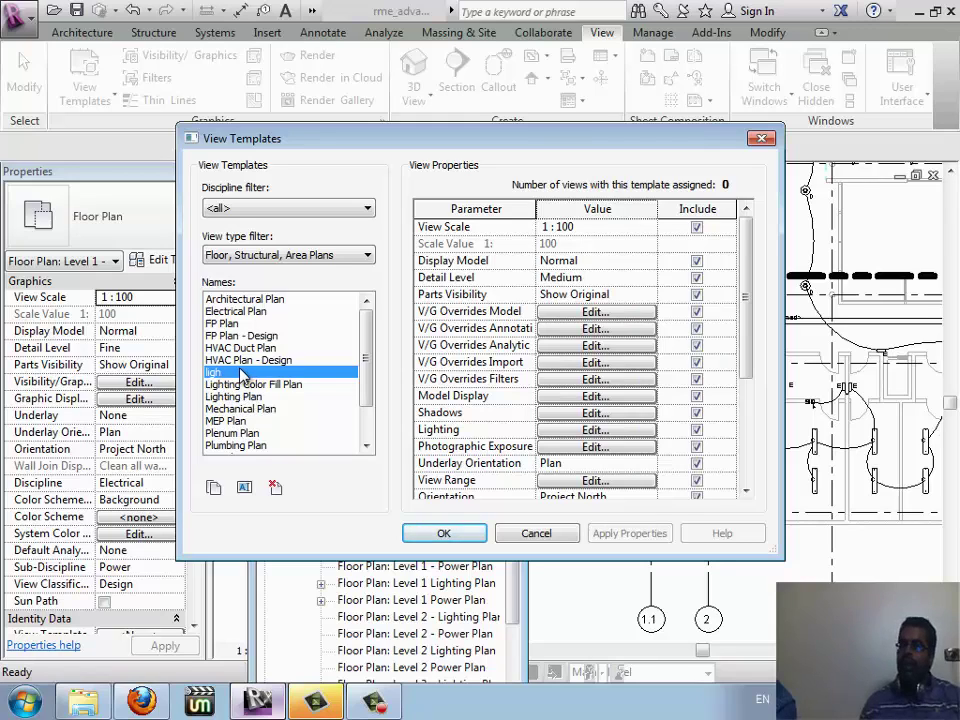
Give ligh a 1 : 50 scale, Halftone display model and Coarse detail level
{"action": "left_click", "coordinate": [640, 229]}
{"action": "left_click", "coordinate": [648, 227]}
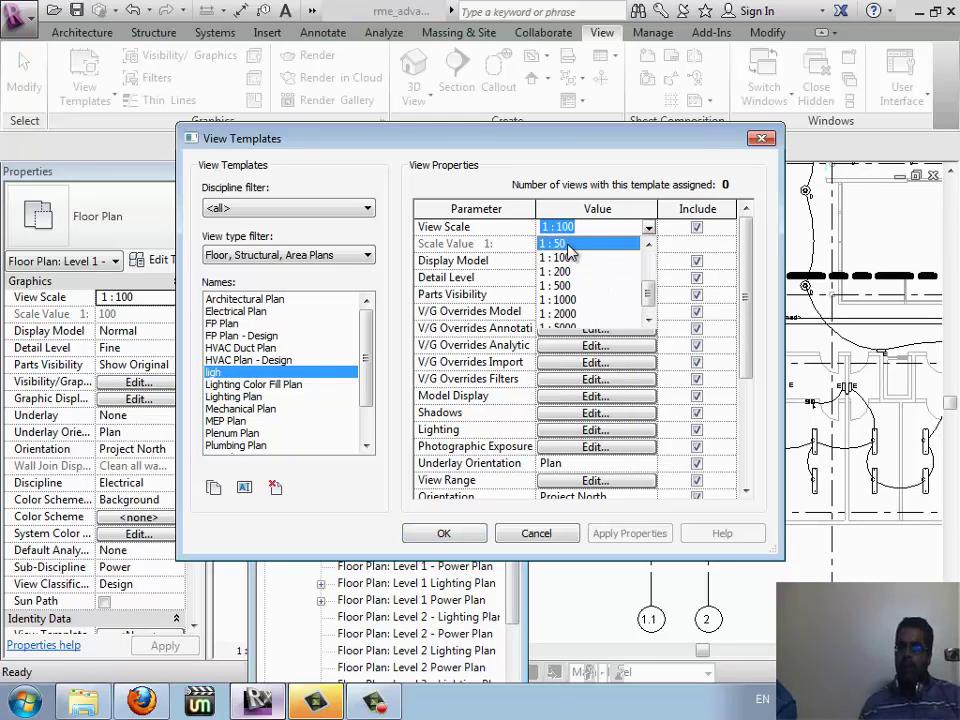
{"action": "left_click", "coordinate": [566, 245]}
{"action": "left_click", "coordinate": [646, 260]}
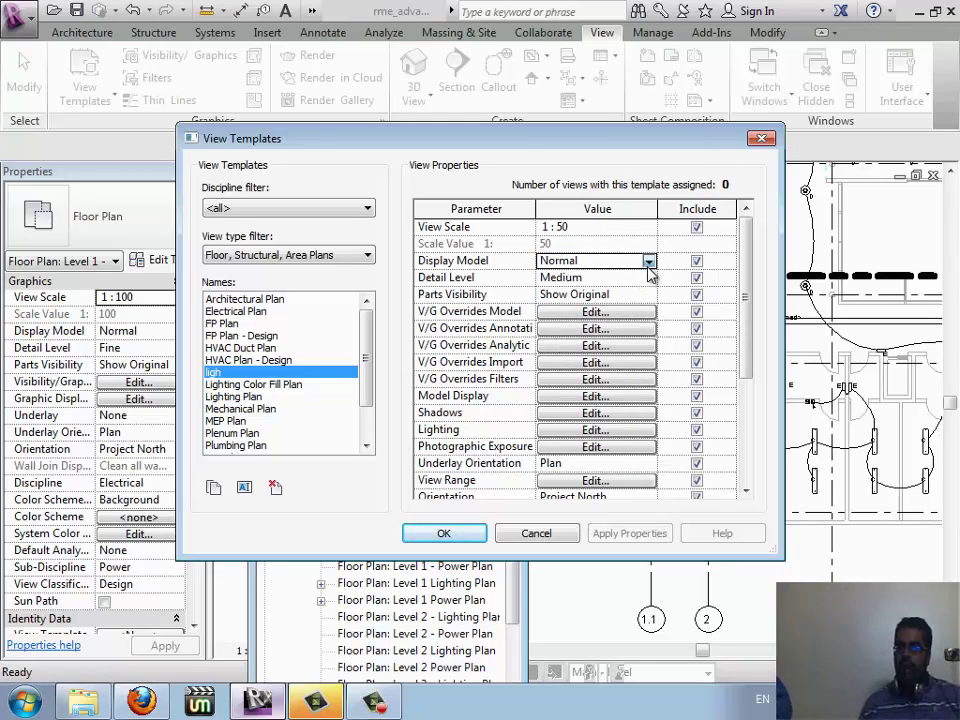
{"action": "left_click", "coordinate": [648, 261]}
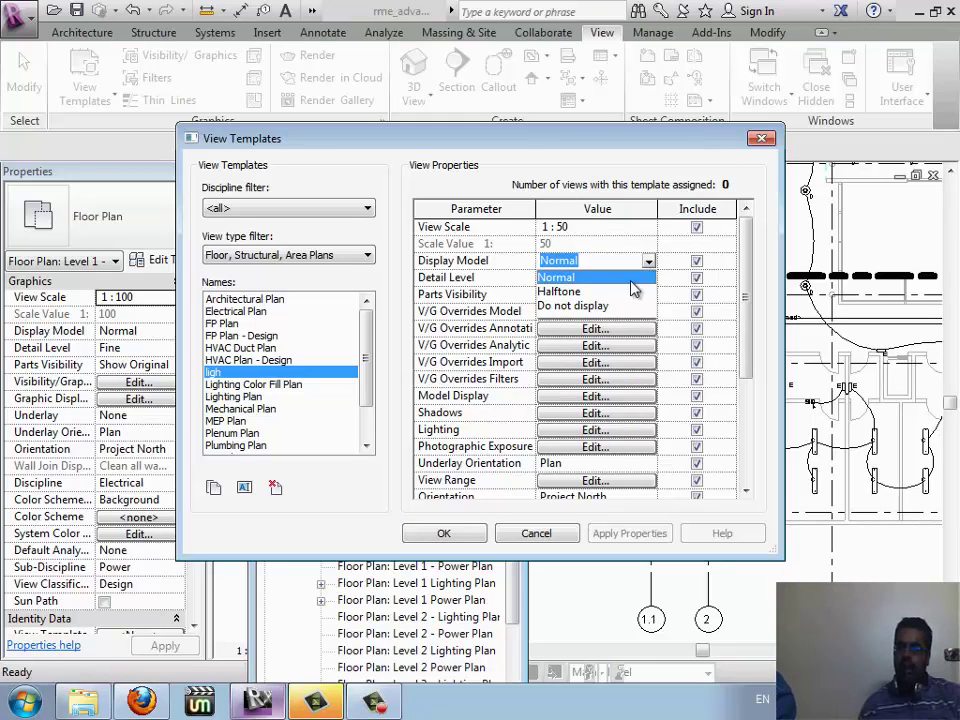
{"action": "left_click", "coordinate": [632, 291]}
{"action": "left_click", "coordinate": [646, 277]}
{"action": "left_click", "coordinate": [648, 278]}
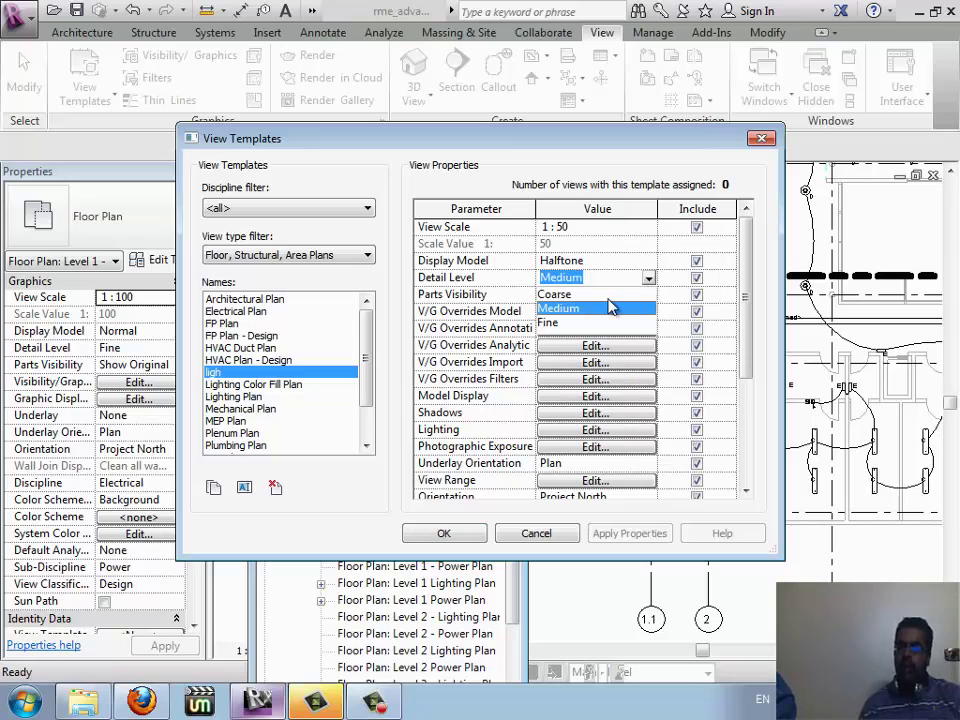
{"action": "left_click", "coordinate": [588, 294]}
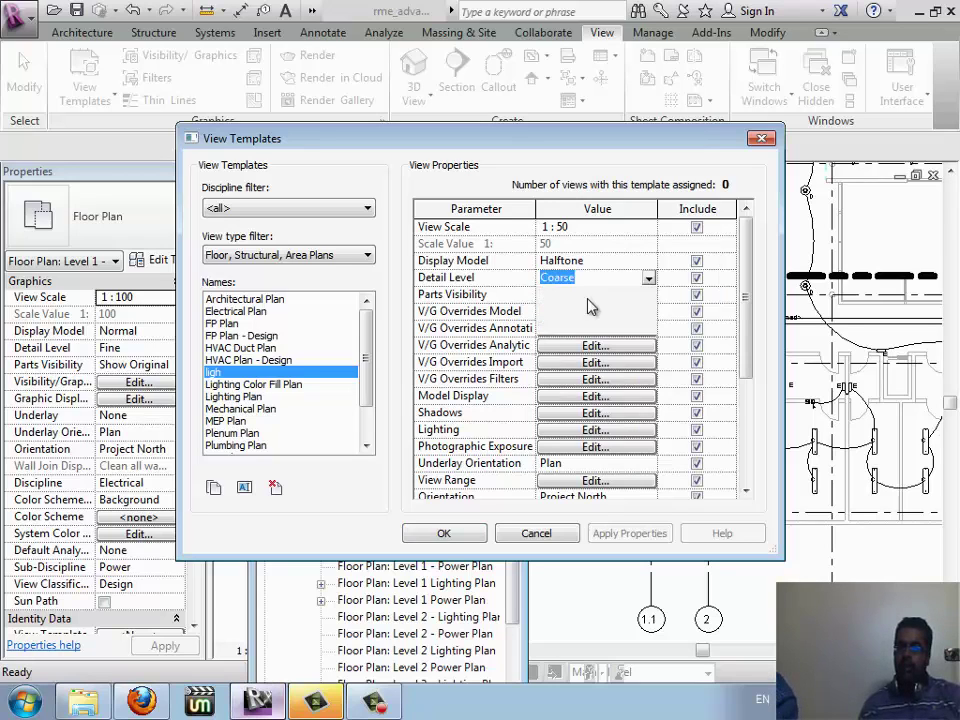
{"action": "left_click", "coordinate": [443, 533]}
{"action": "double_click", "coordinate": [330, 549]}
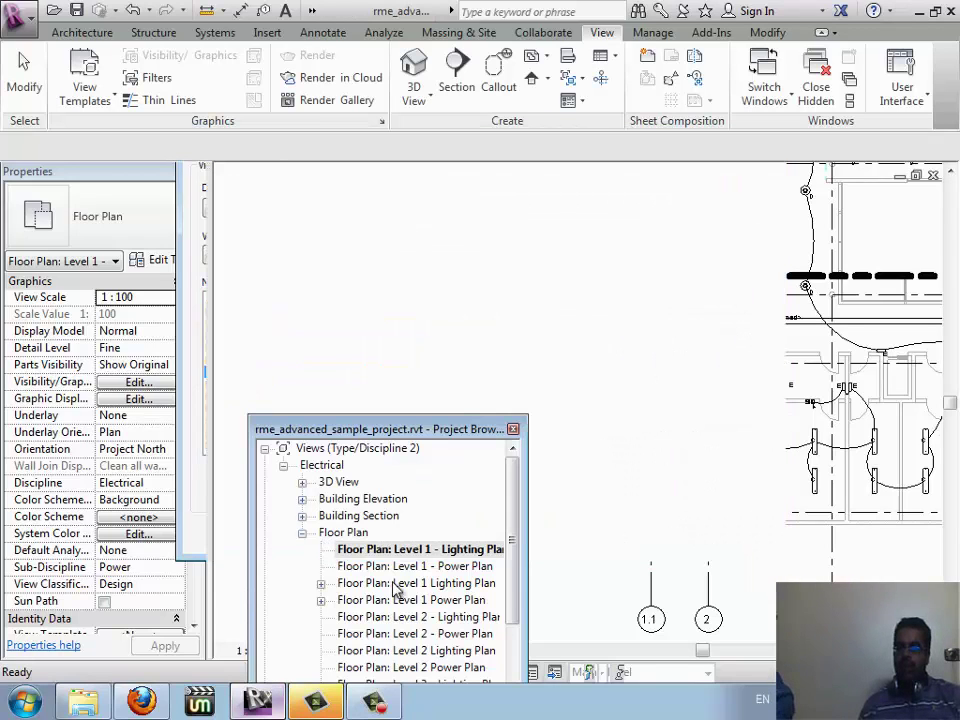
Apply the ligh template's properties to Level 1 - Power Plan
{"action": "left_click", "coordinate": [460, 569]}
{"action": "right_click", "coordinate": [460, 569]}
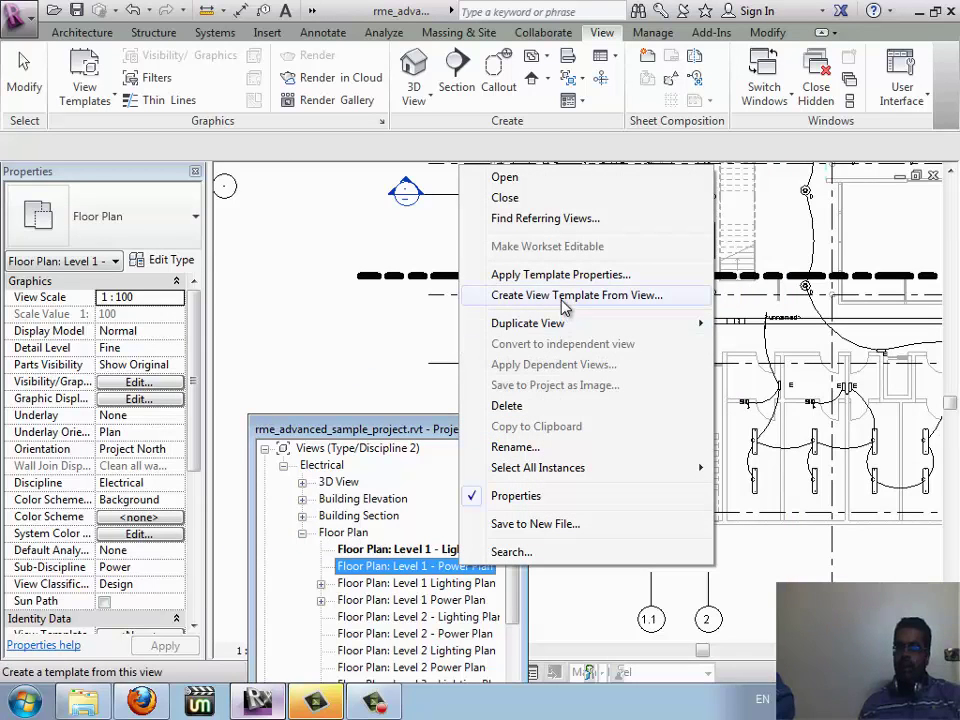
{"action": "left_click", "coordinate": [570, 277]}
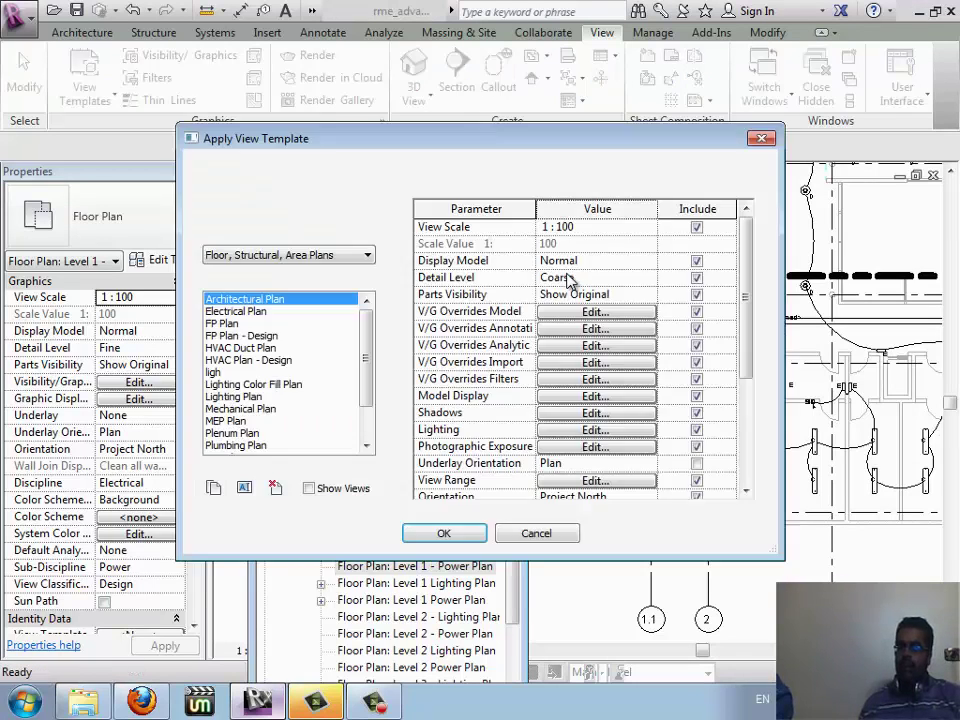
{"action": "left_click", "coordinate": [213, 372]}
{"action": "left_click", "coordinate": [440, 533]}
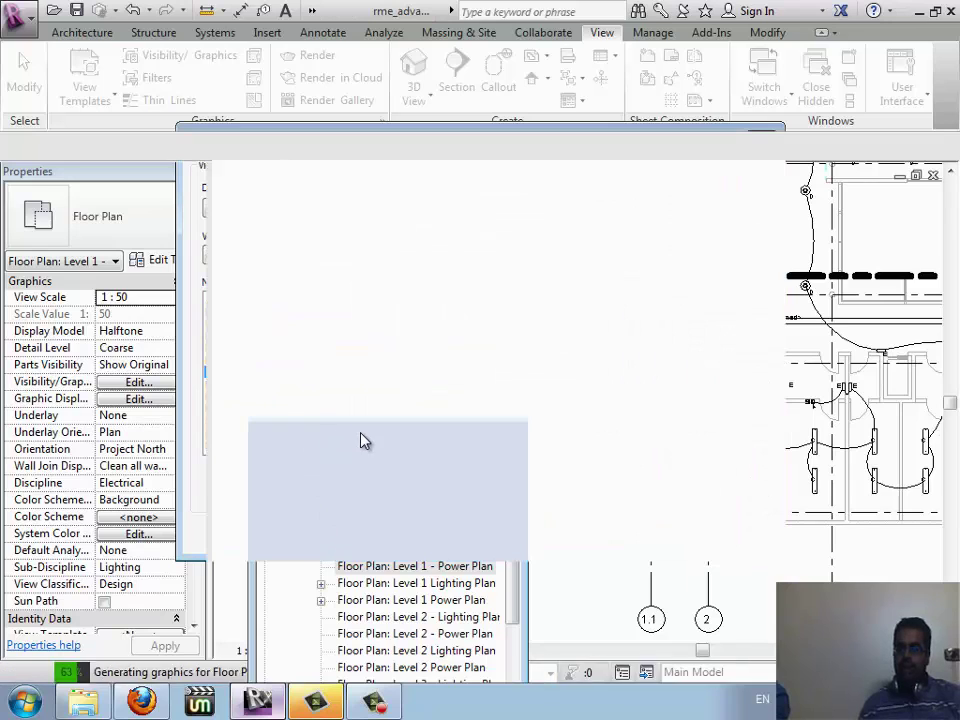
Reposition the views list and apply ligh template properties to Level 1 - Lighting Plan
{"action": "left_click_drag", "start_coordinate": [334, 430], "coordinate": [449, 371]}
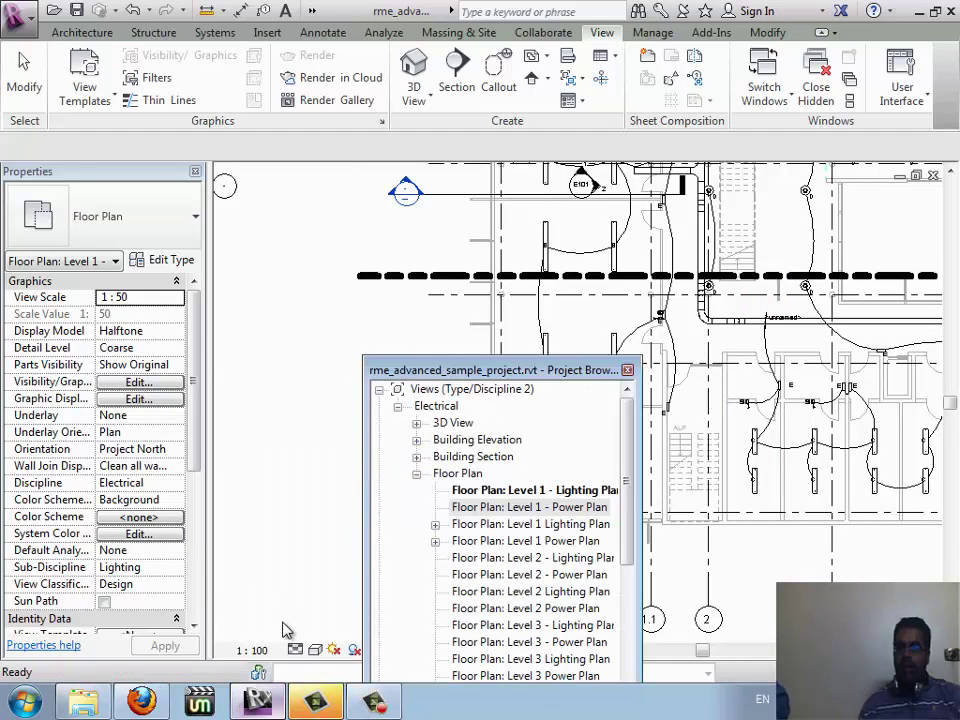
{"action": "left_click", "coordinate": [510, 508]}
{"action": "double_click", "coordinate": [510, 508]}
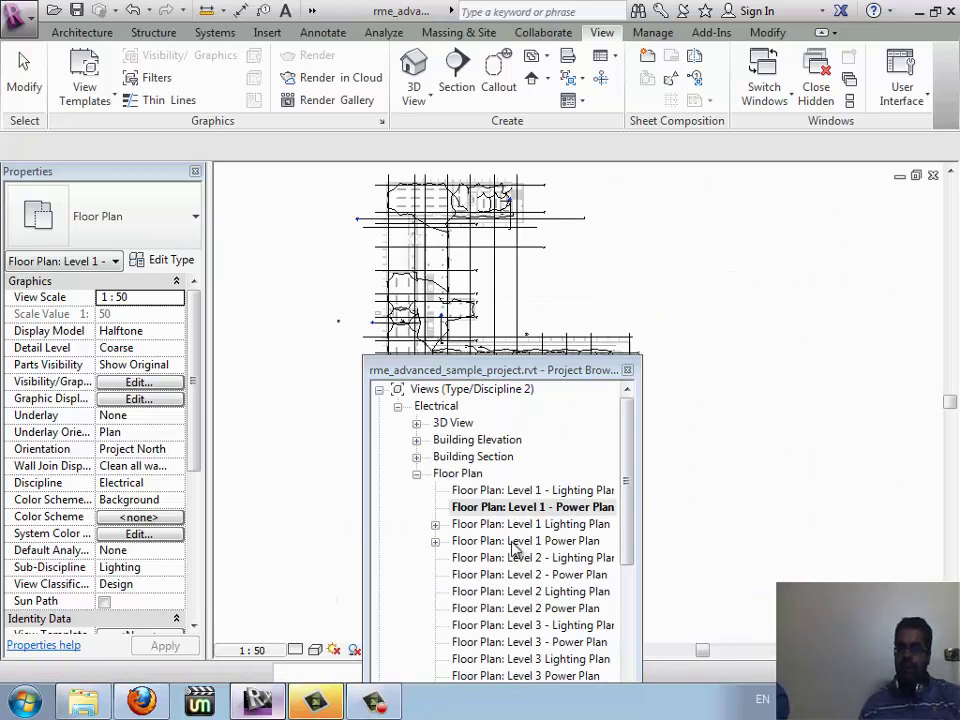
{"action": "right_click", "coordinate": [536, 492]}
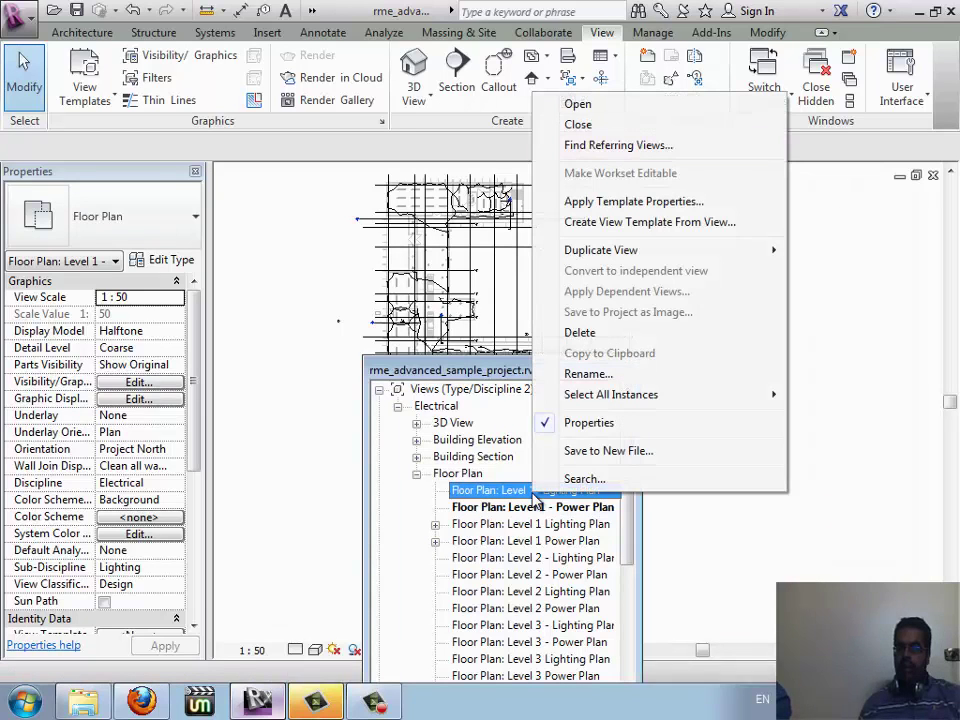
{"action": "left_click", "coordinate": [660, 203]}
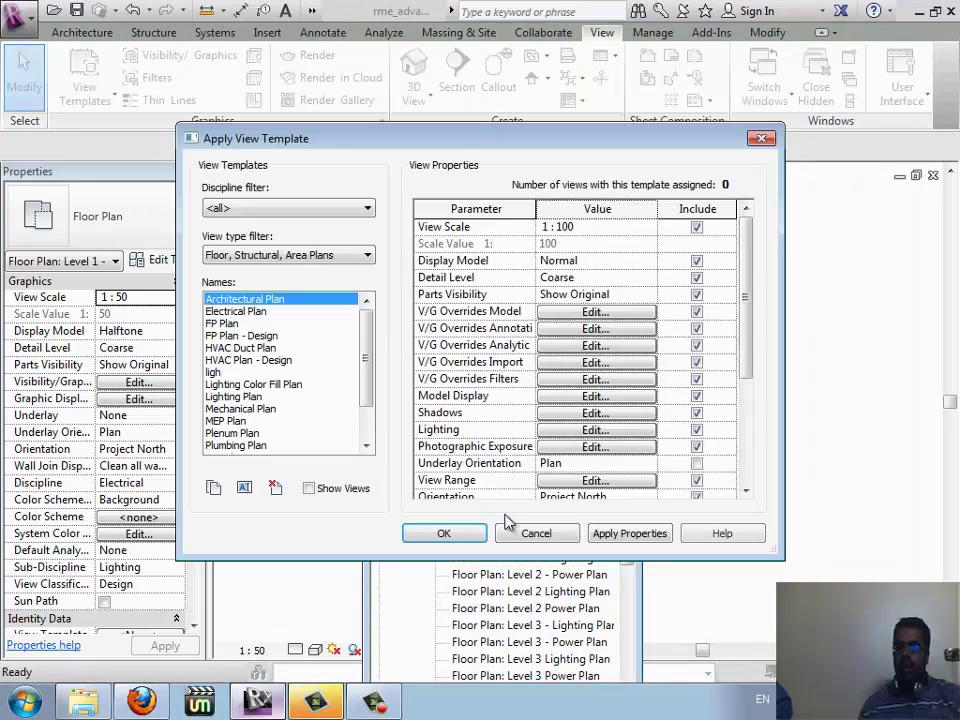
{"action": "left_click", "coordinate": [270, 372]}
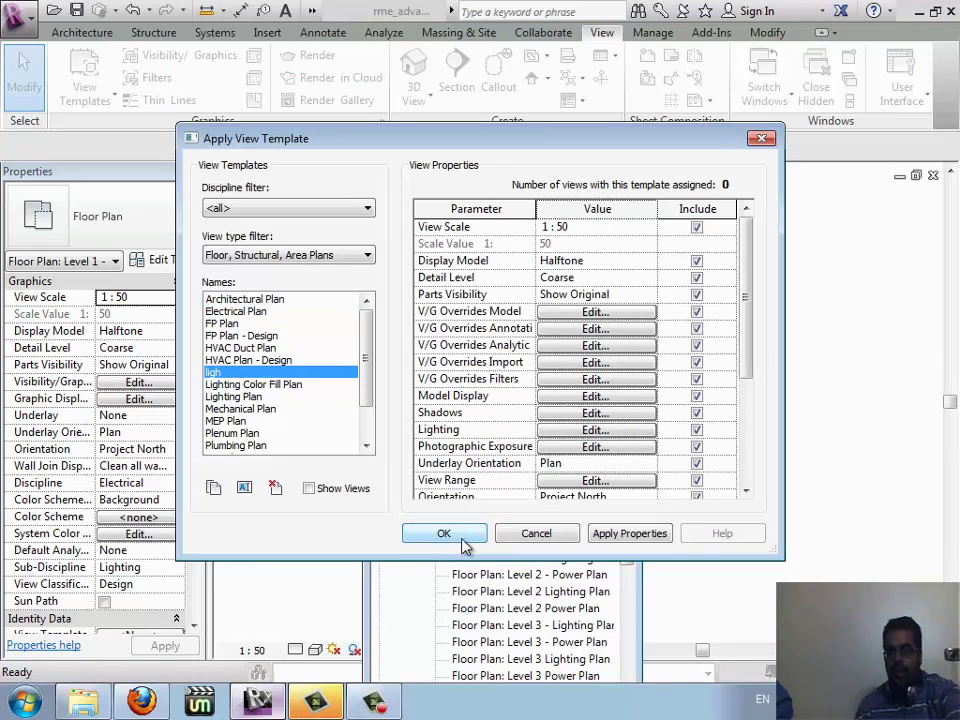
{"action": "left_click", "coordinate": [517, 527]}
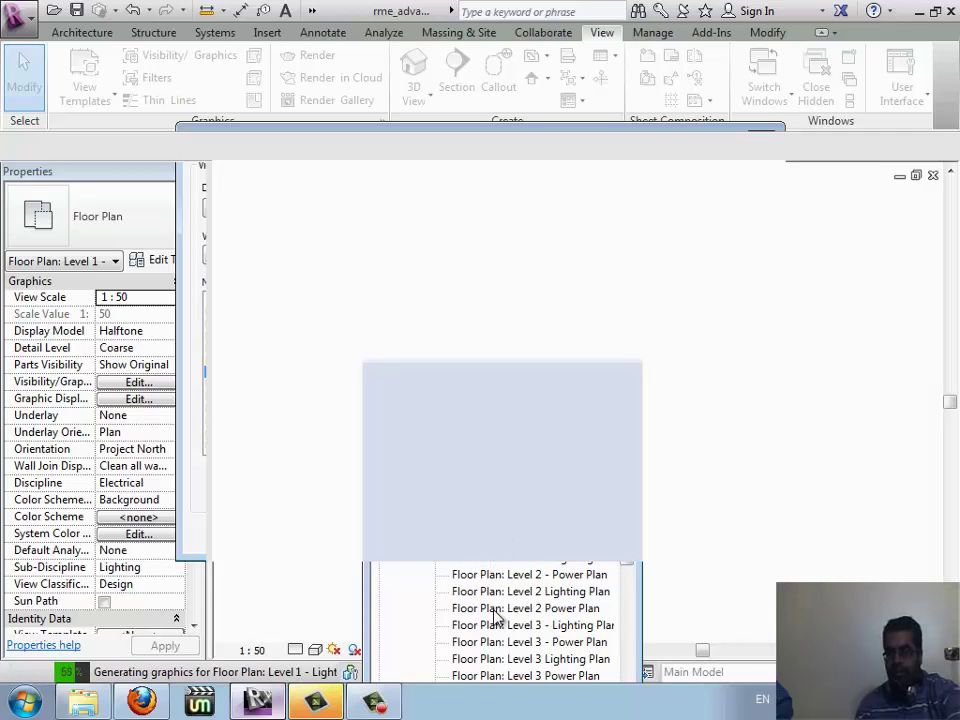
Assign ligh as the view template of Level 1 - Power Plan in Properties
{"action": "left_click", "coordinate": [499, 510], "text": "shift"}
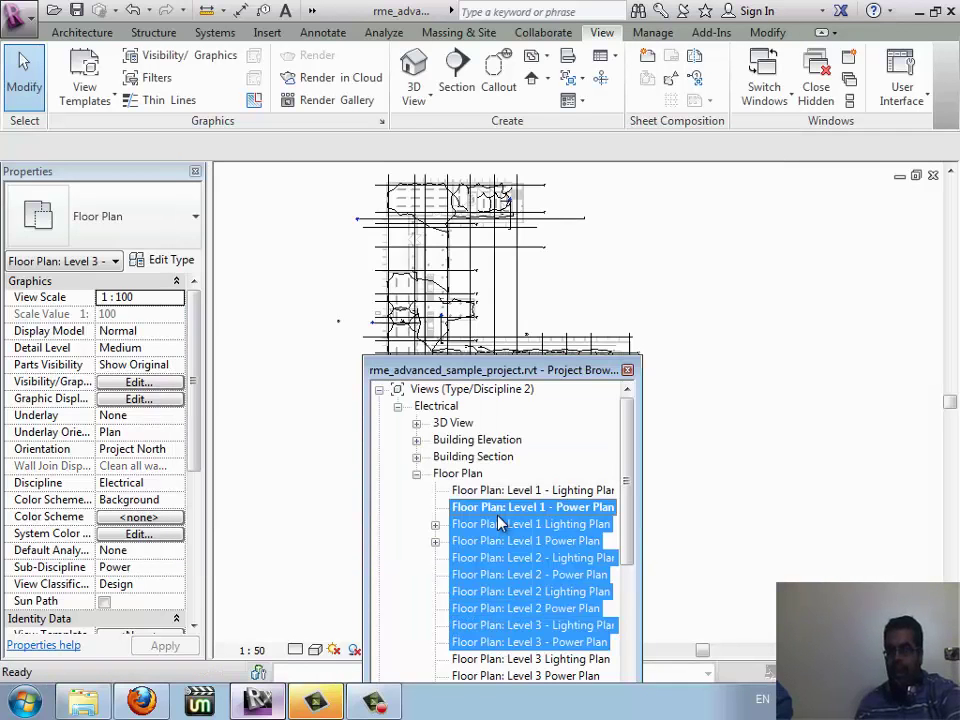
{"action": "right_click", "coordinate": [500, 537]}
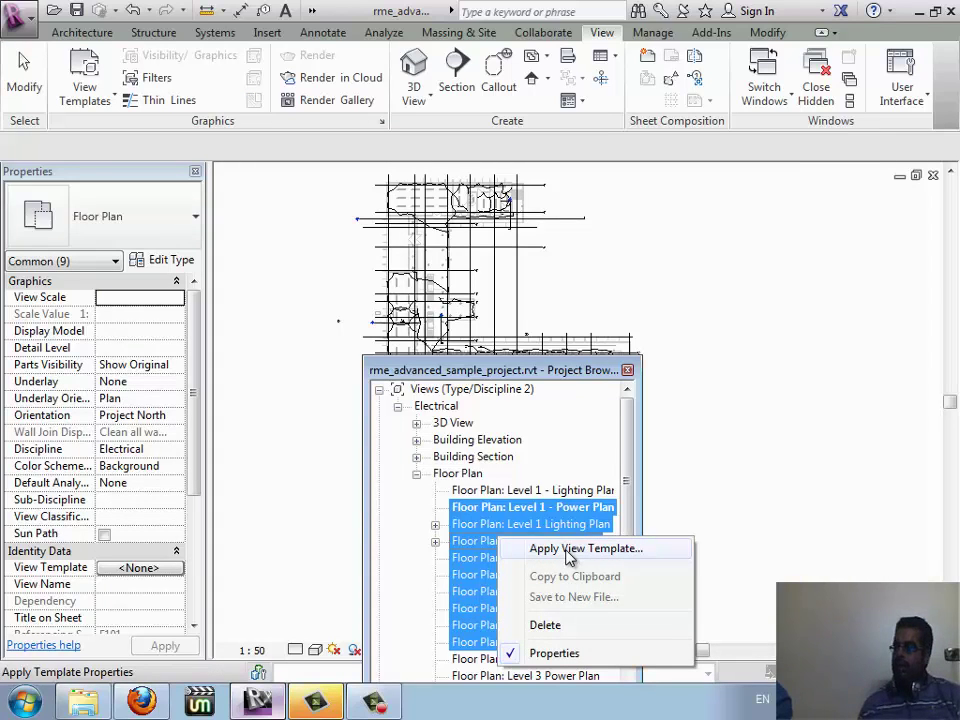
{"action": "left_click", "coordinate": [291, 476]}
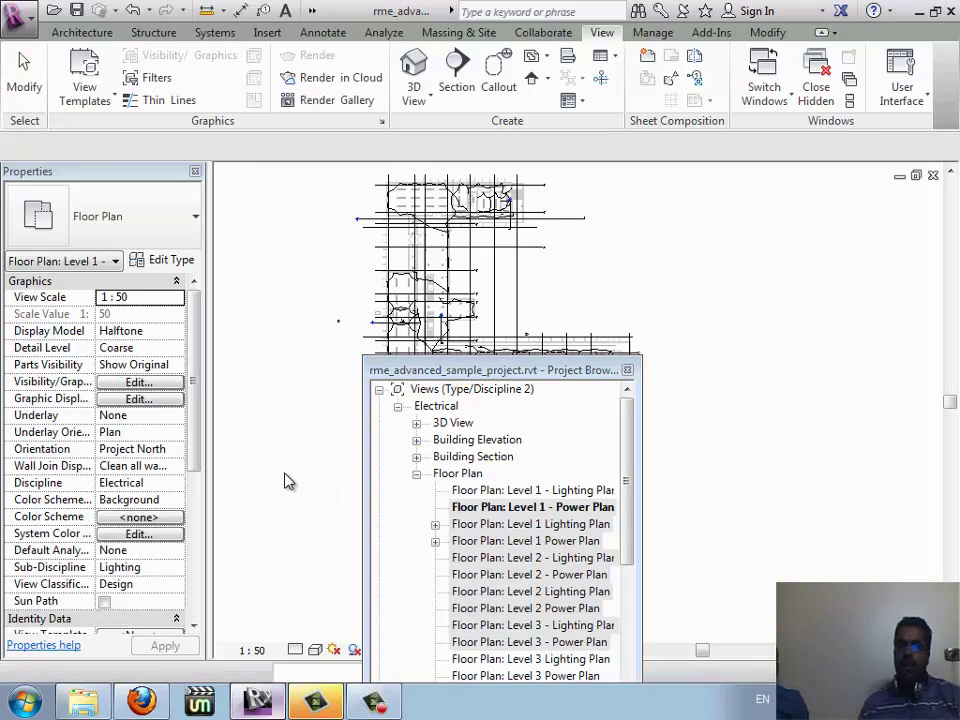
{"action": "scroll", "coordinate": [150, 390], "scroll_direction": "down", "scroll_amount": 5}
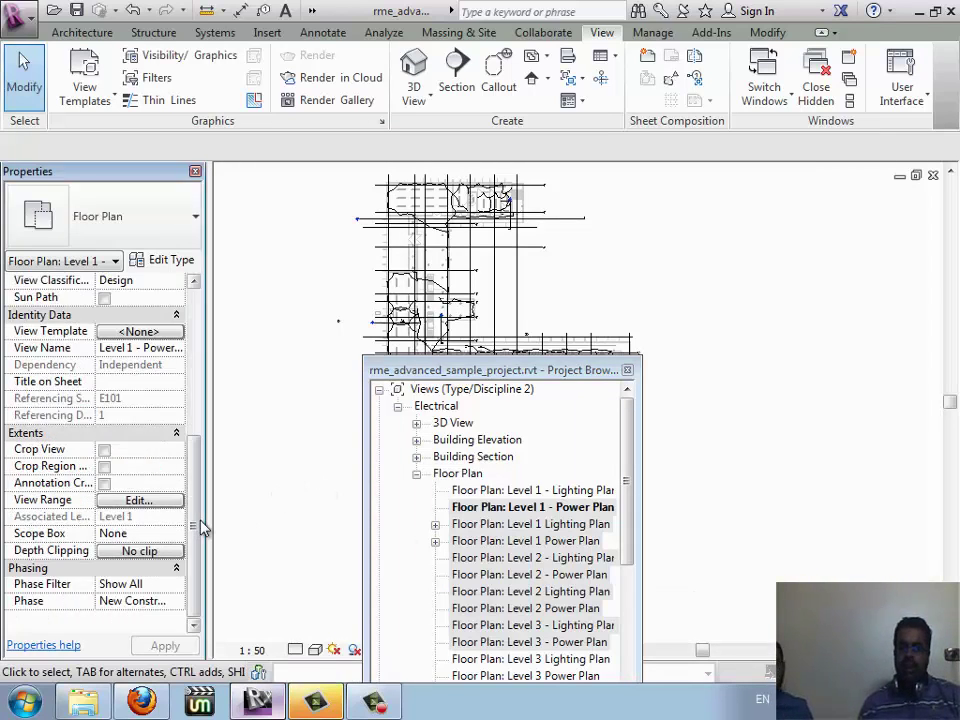
{"action": "left_click", "coordinate": [140, 331]}
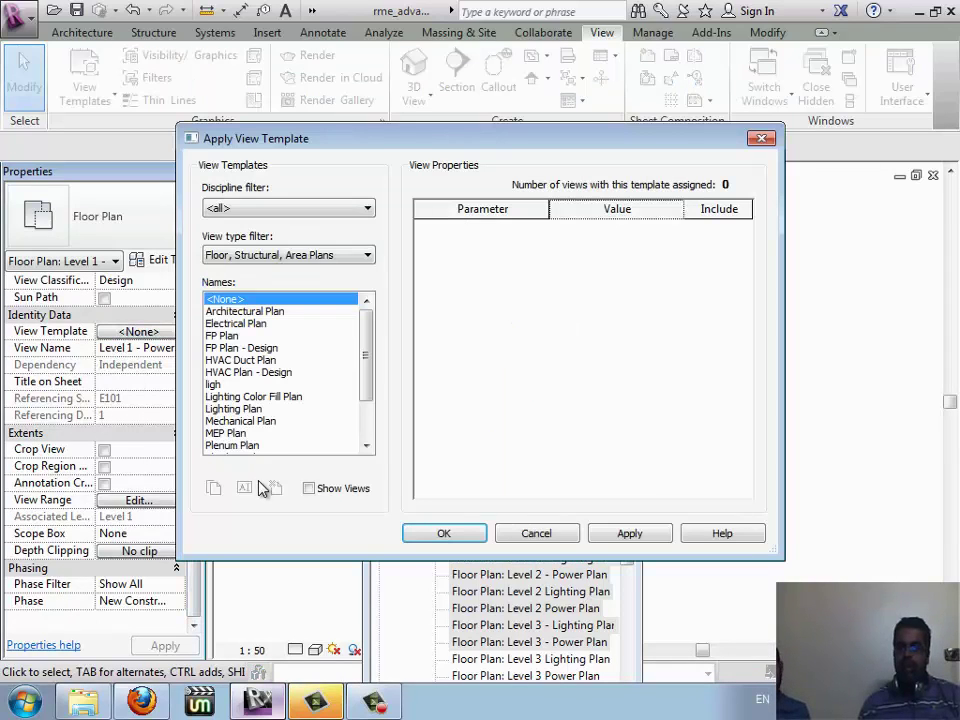
{"action": "left_click", "coordinate": [219, 385]}
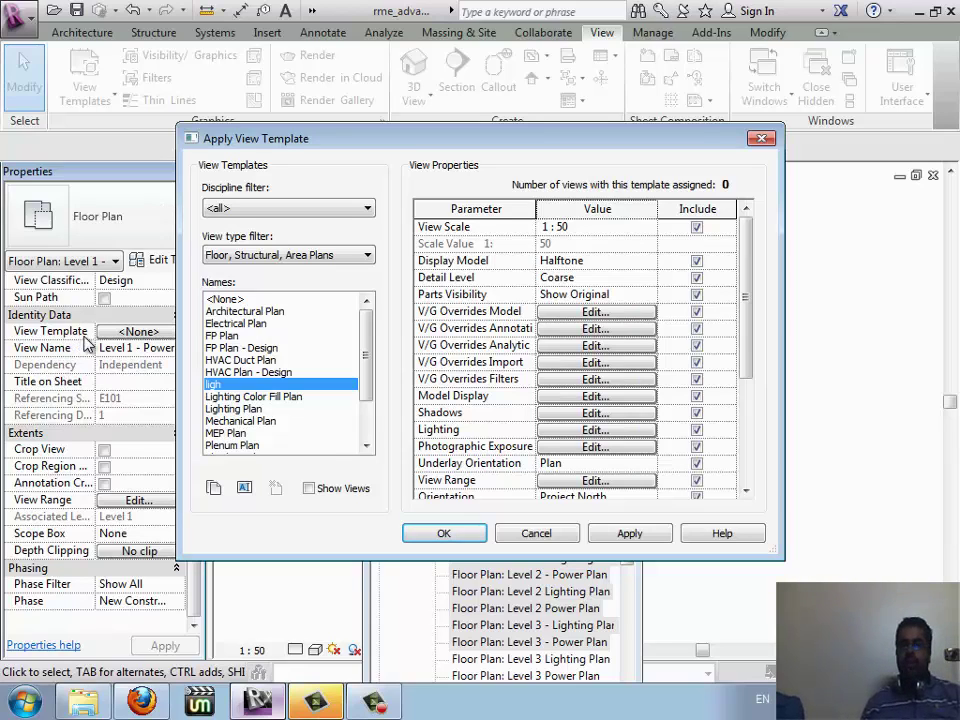
{"action": "left_click", "coordinate": [456, 534]}
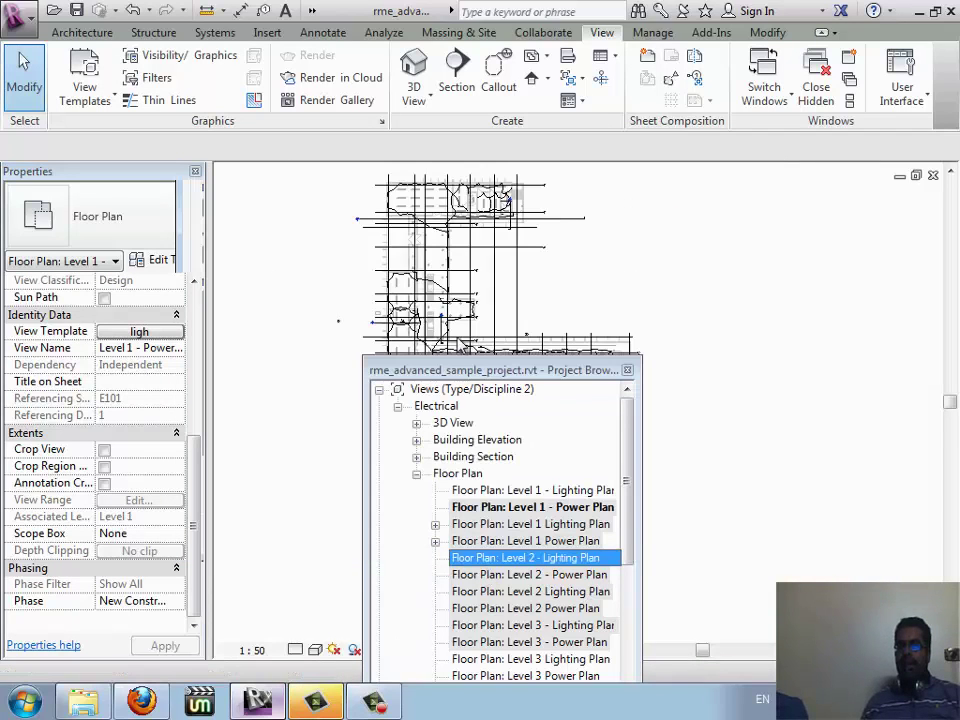
Change the ligh template's view scale to 1:200 in Manage View Templates
{"action": "scroll", "coordinate": [472, 38], "scroll_direction": "down", "scroll_amount": 1}
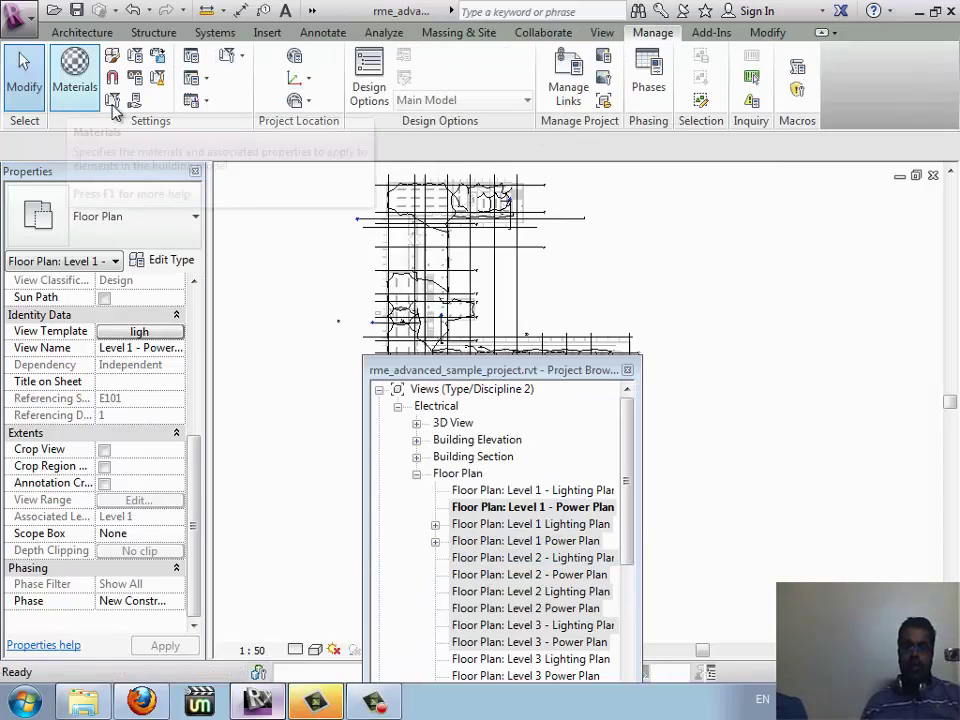
{"action": "left_click", "coordinate": [602, 32]}
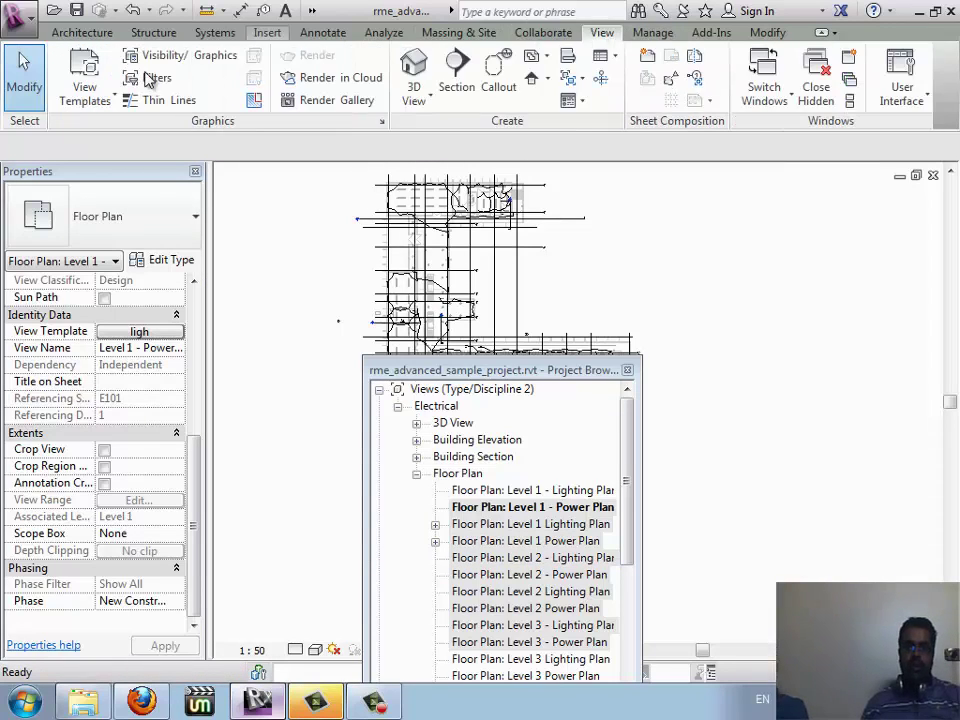
{"action": "left_click", "coordinate": [90, 100]}
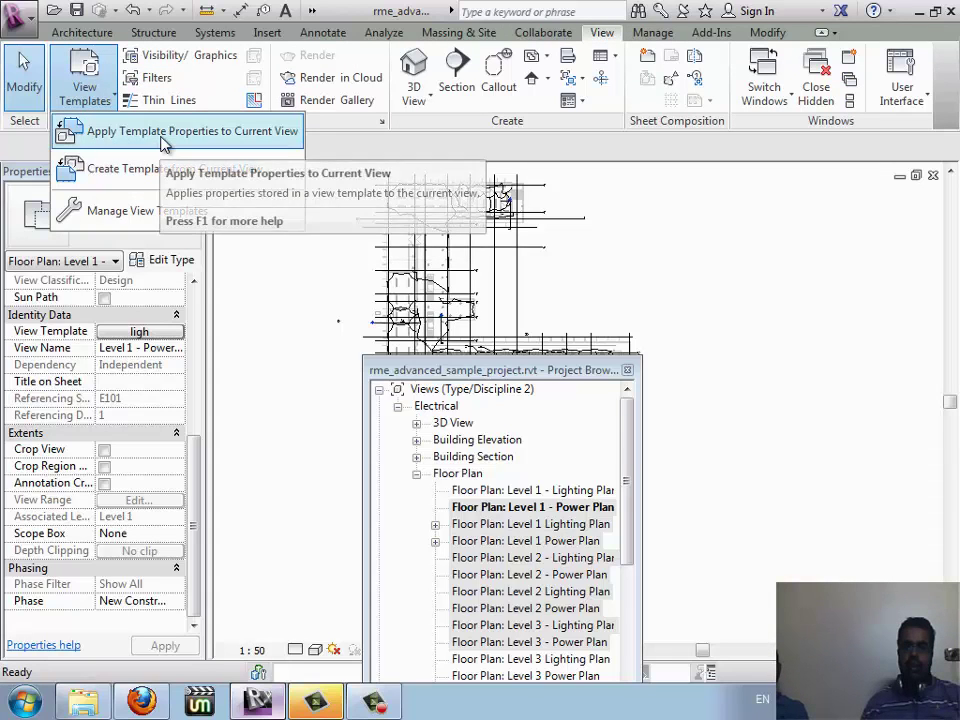
{"action": "left_click", "coordinate": [156, 215]}
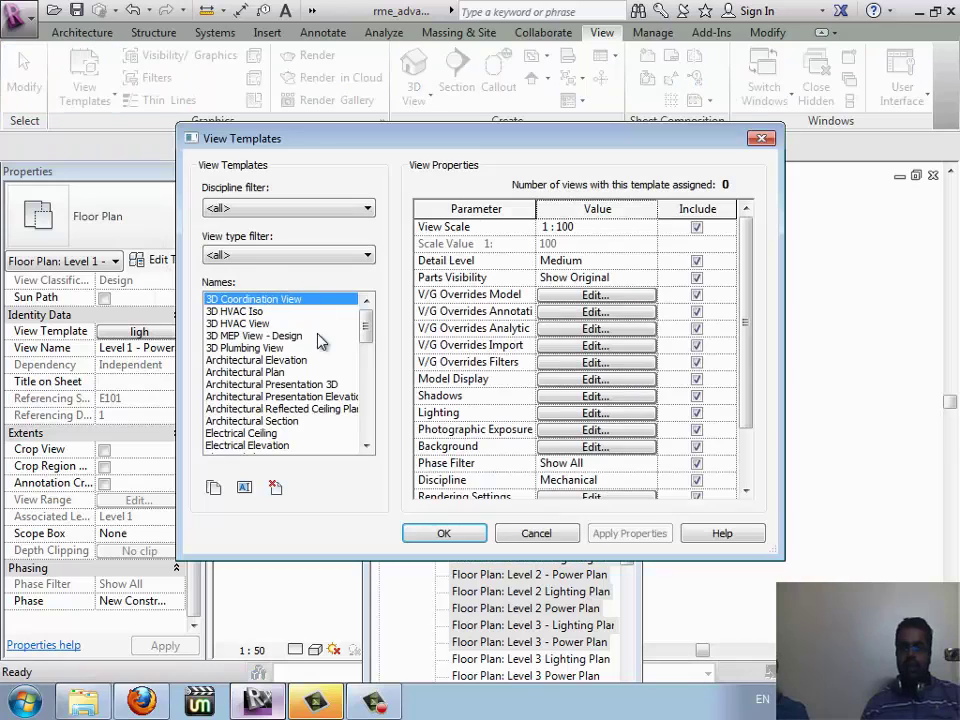
{"action": "scroll", "coordinate": [375, 357], "scroll_direction": "down", "scroll_amount": 1}
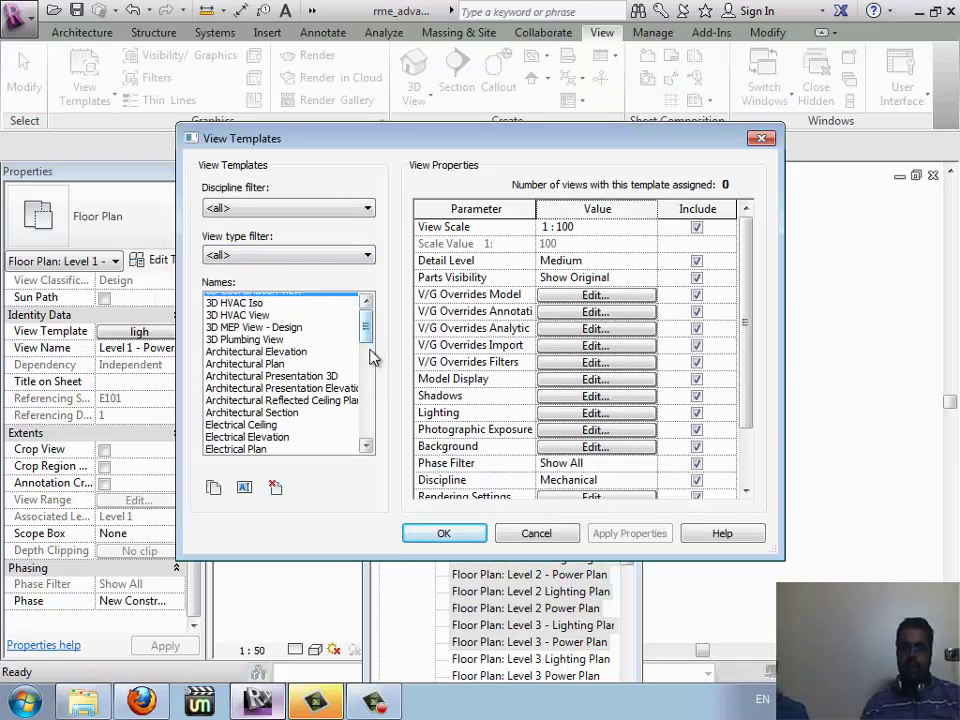
{"action": "scroll", "coordinate": [371, 360], "scroll_direction": "down", "scroll_amount": 3}
{"action": "scroll", "coordinate": [371, 365], "scroll_direction": "down", "scroll_amount": 2}
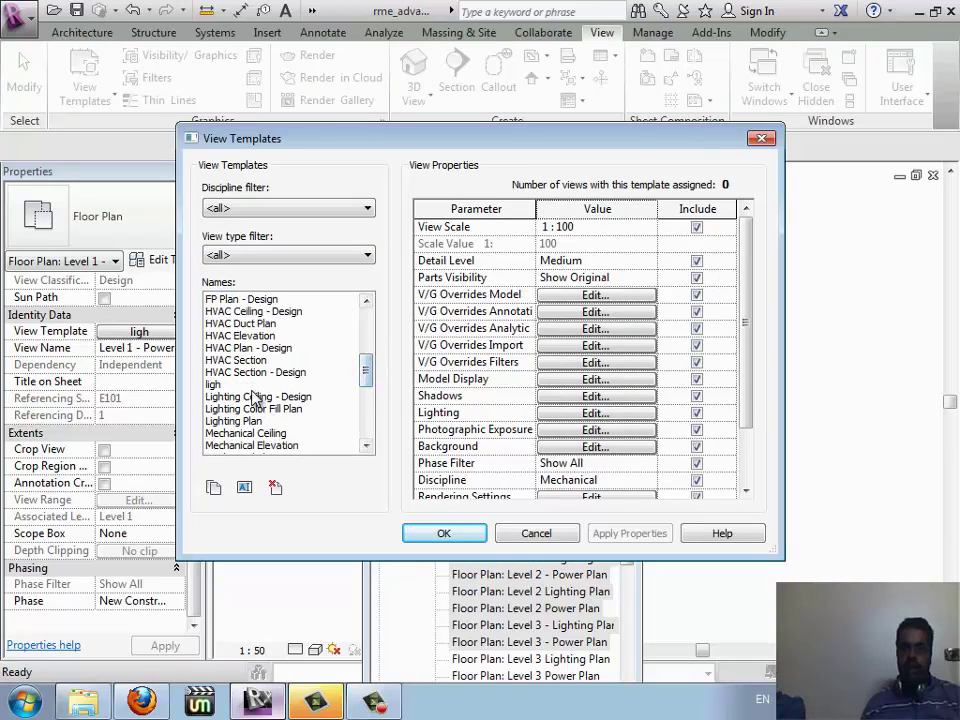
{"action": "left_click", "coordinate": [216, 384]}
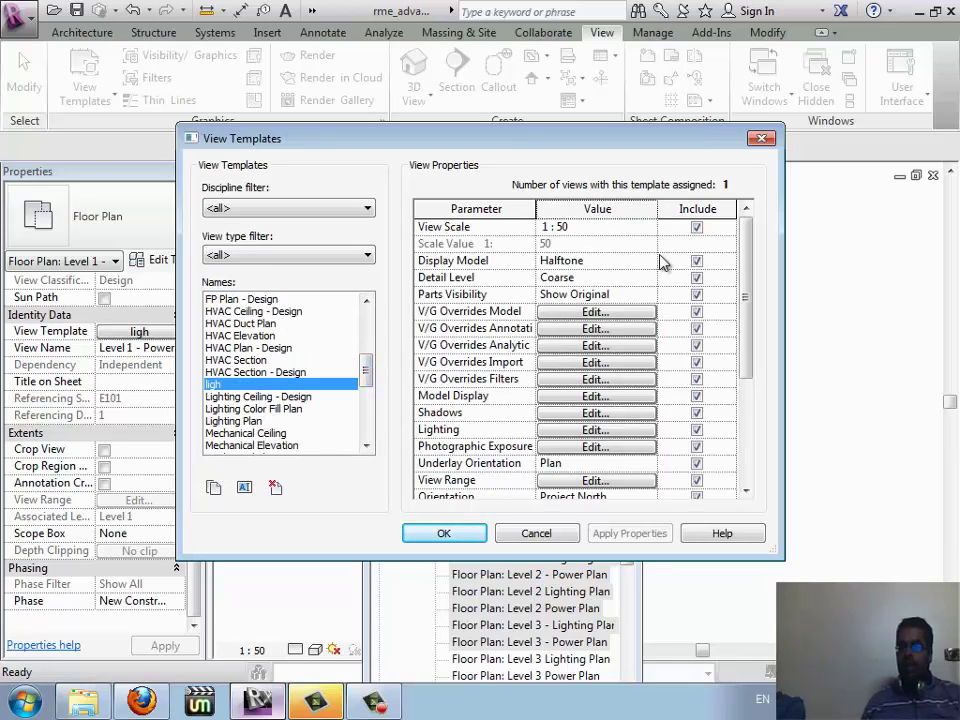
{"action": "left_click", "coordinate": [624, 227]}
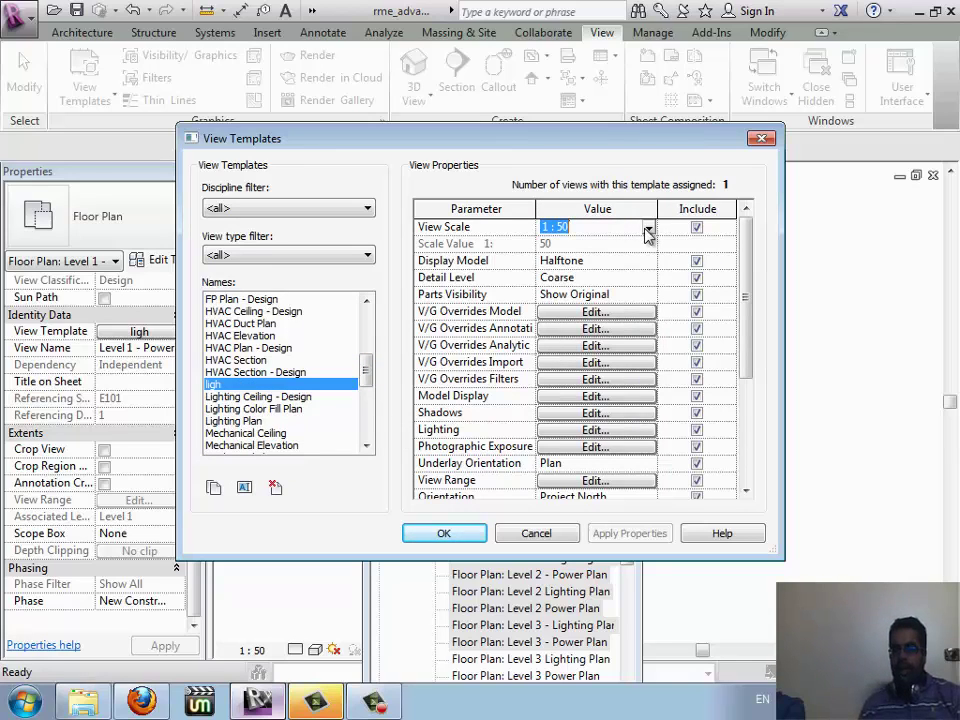
{"action": "left_click", "coordinate": [648, 229]}
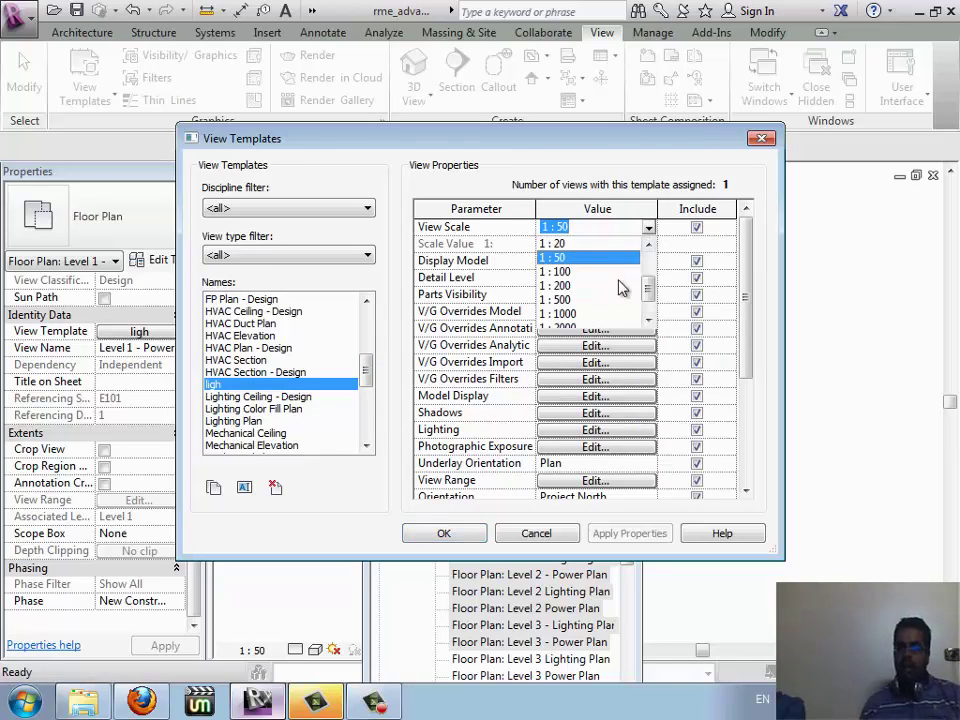
{"action": "left_click", "coordinate": [556, 286]}
{"action": "left_click", "coordinate": [445, 532]}
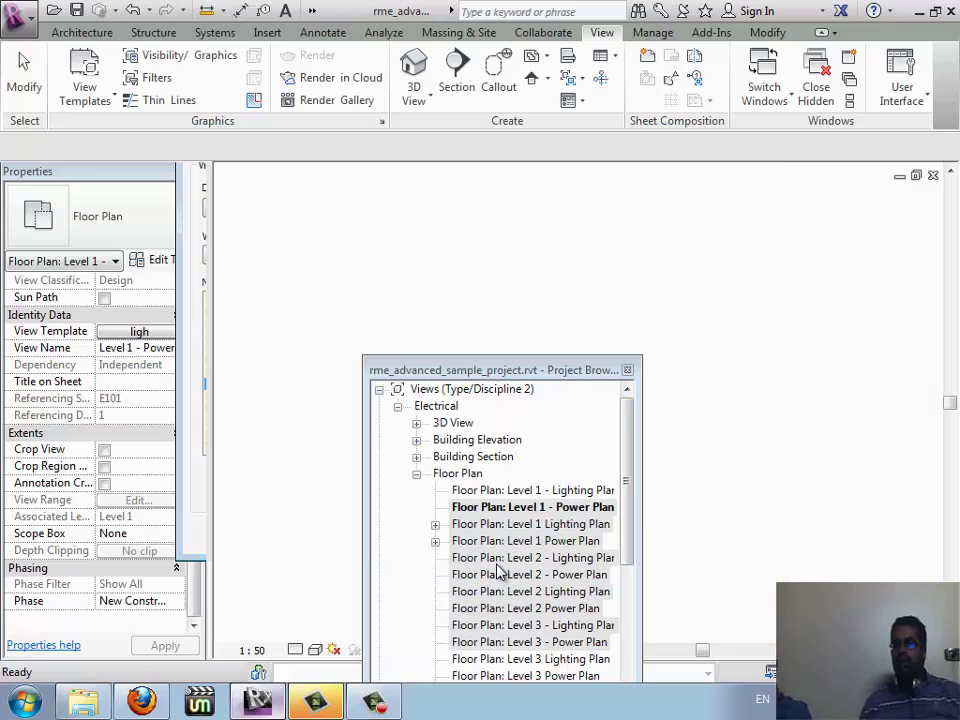
Open Level 2 Lighting Plan and assign it the ligh template at 1:200
{"action": "double_click", "coordinate": [492, 560]}
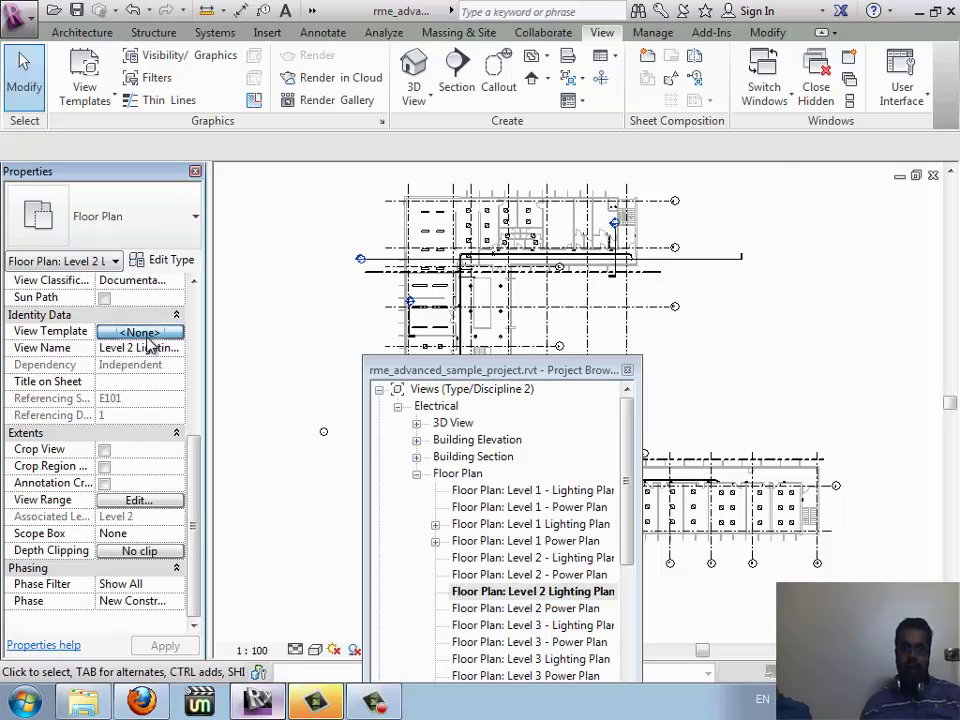
{"action": "left_click", "coordinate": [140, 331]}
{"action": "left_click", "coordinate": [213, 385]}
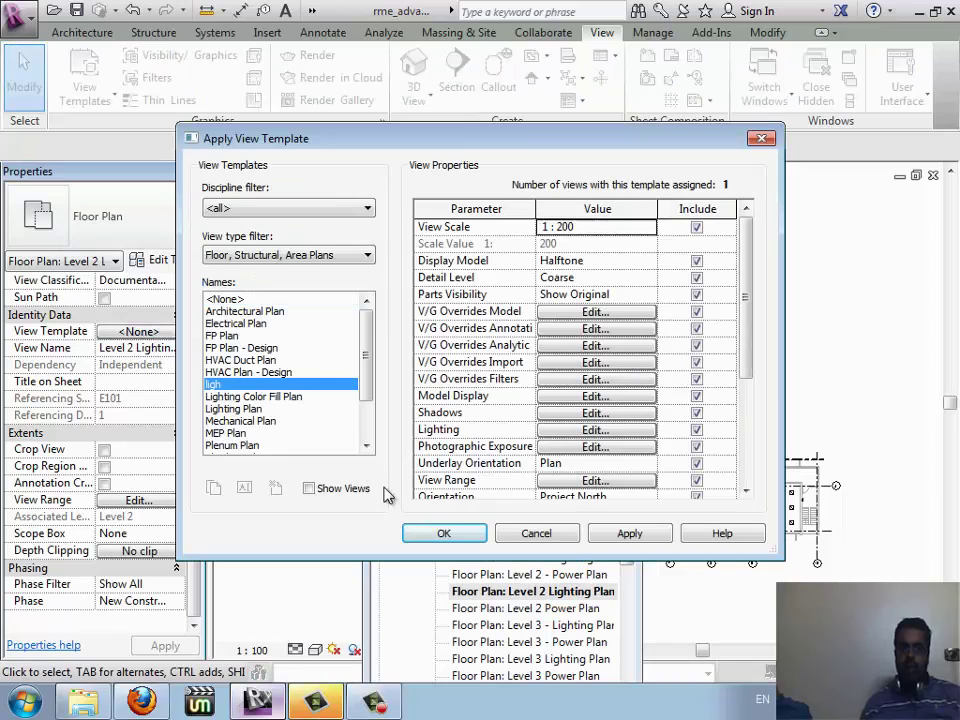
{"action": "left_click", "coordinate": [437, 533]}
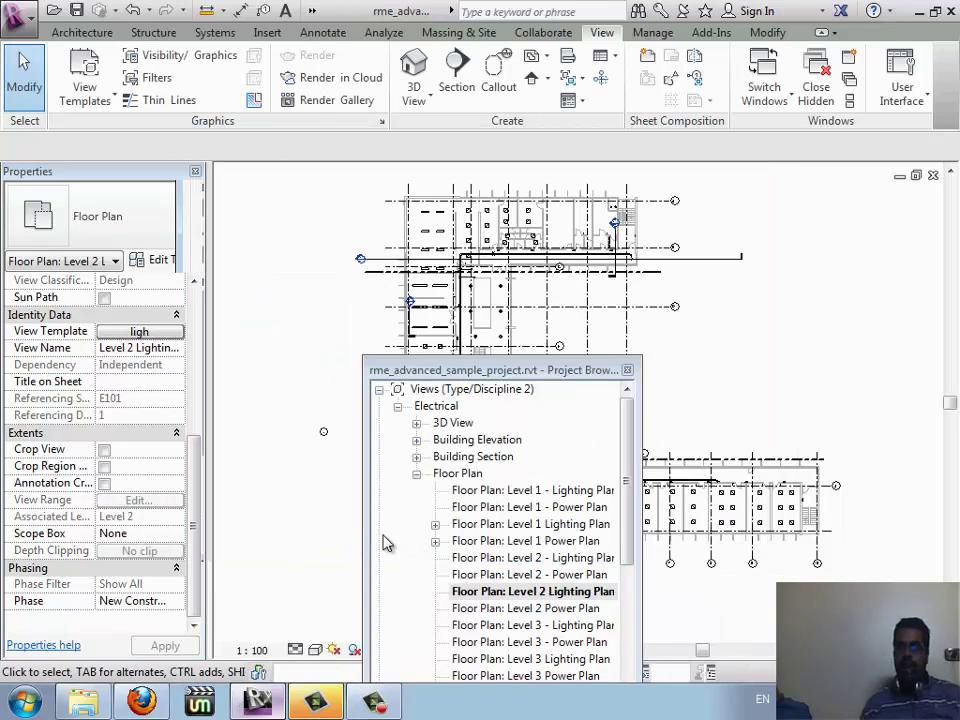
{"action": "left_click", "coordinate": [171, 336]}
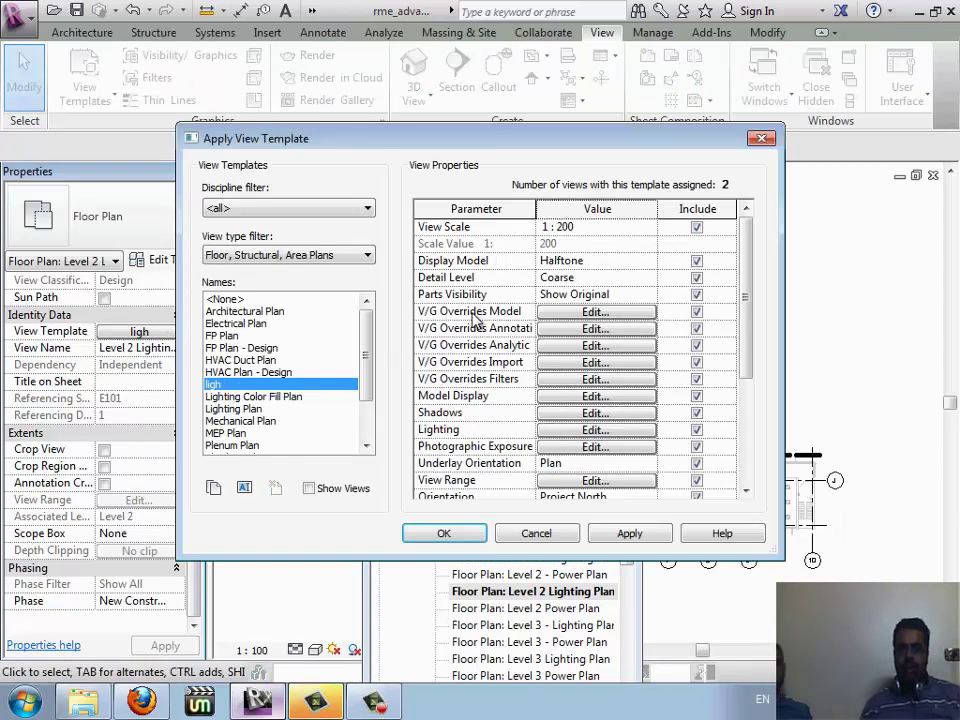
{"action": "left_click", "coordinate": [444, 534]}
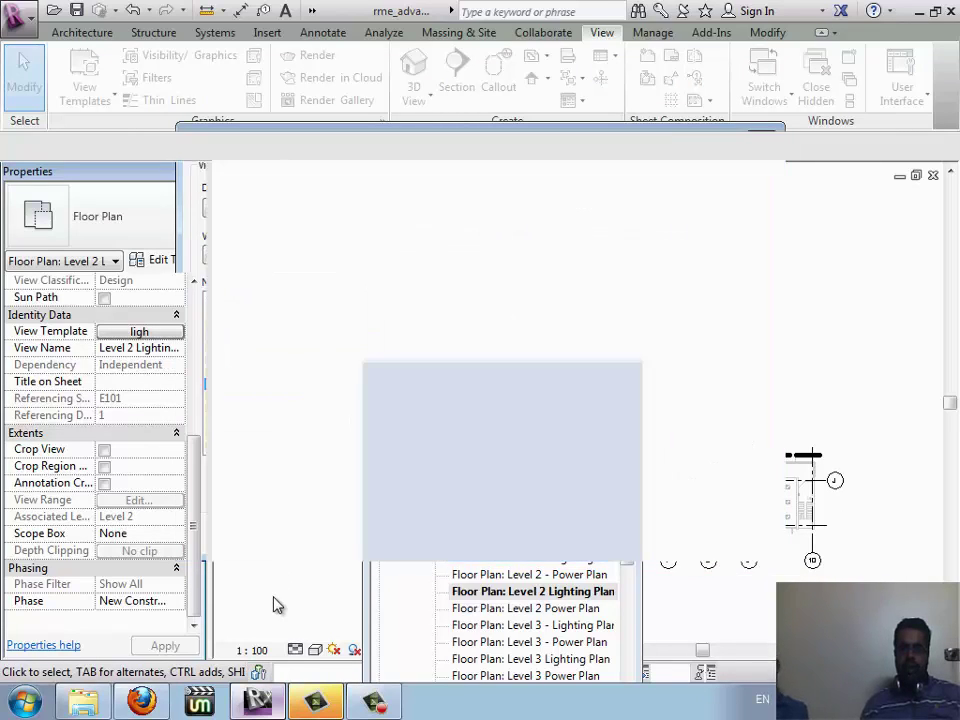
{"action": "double_click", "coordinate": [498, 592]}
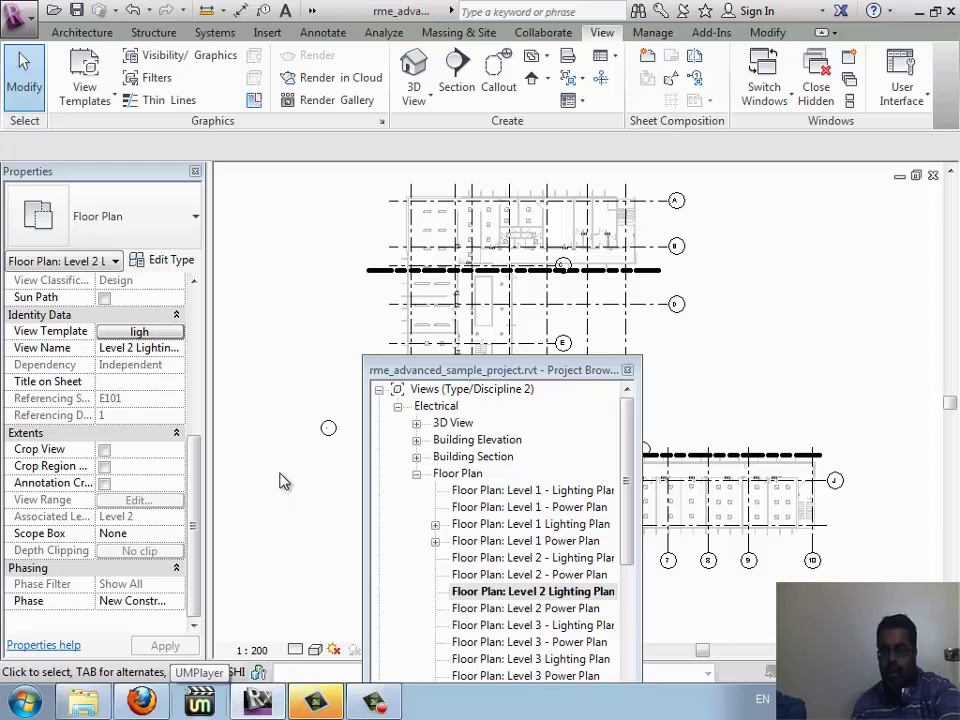
Open the Visibility/Graphics overrides with VG and close them unchanged
{"action": "key", "text": "v"}
{"action": "key", "text": "g"}
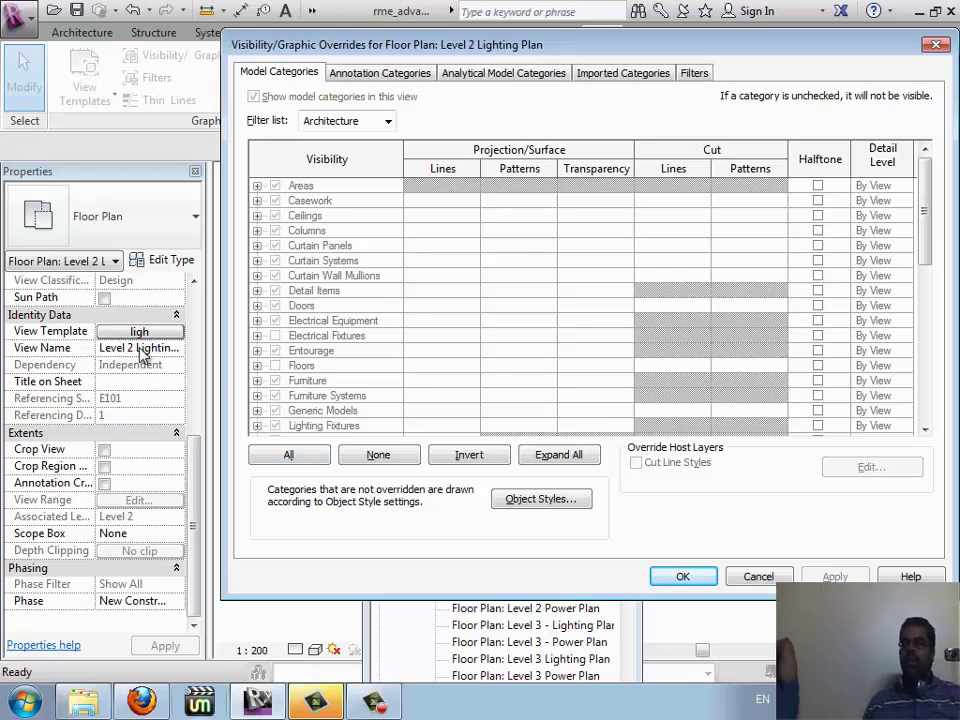
{"action": "left_click", "coordinate": [740, 572]}
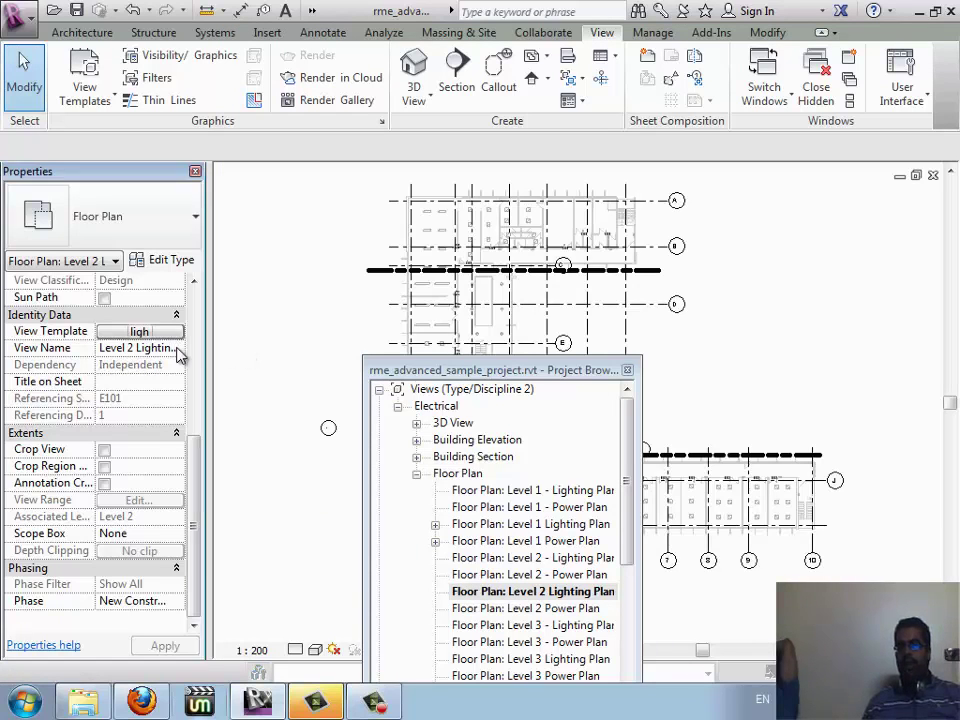
Set Level 2 Lighting Plan's view template to <None>, then switch to Camtasia Studio
{"action": "left_click", "coordinate": [150, 334]}
{"action": "left_click", "coordinate": [250, 311]}
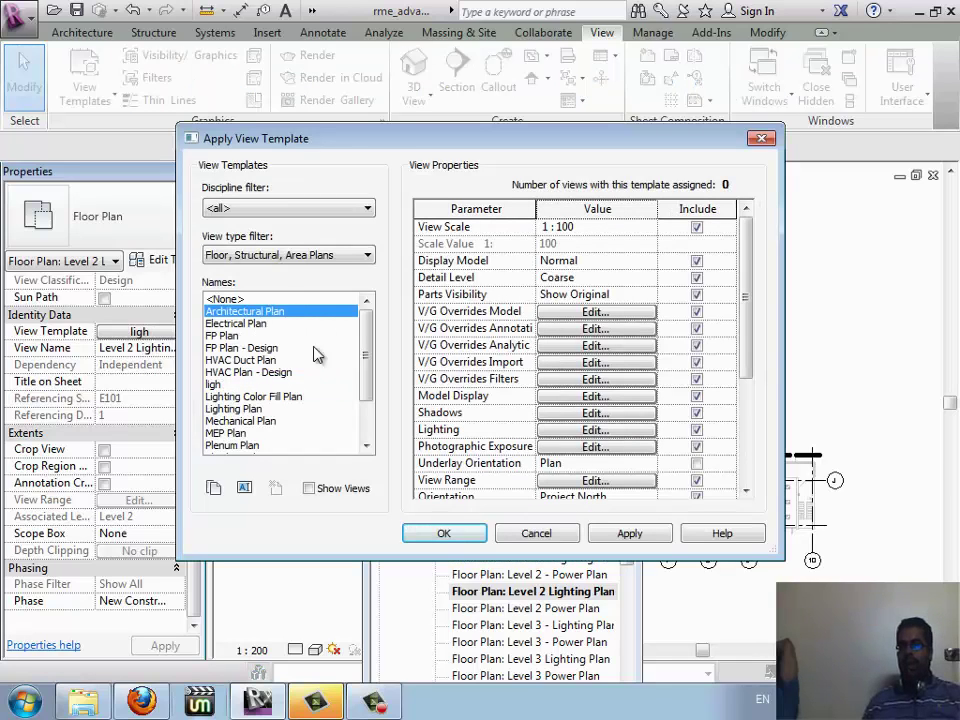
{"action": "left_click", "coordinate": [295, 299]}
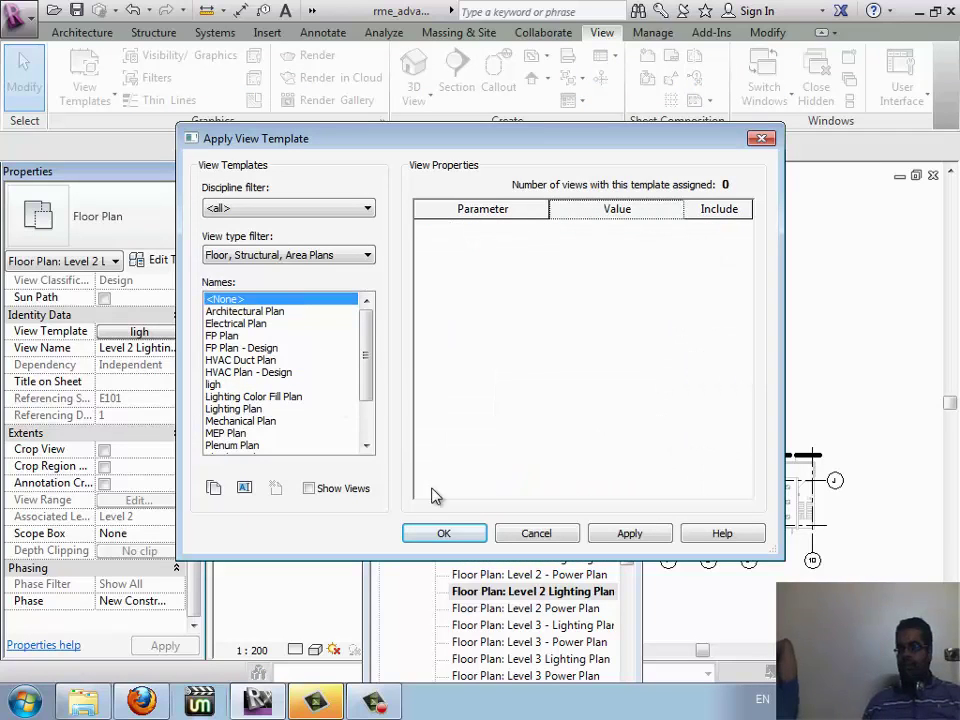
{"action": "key", "text": "Return"}
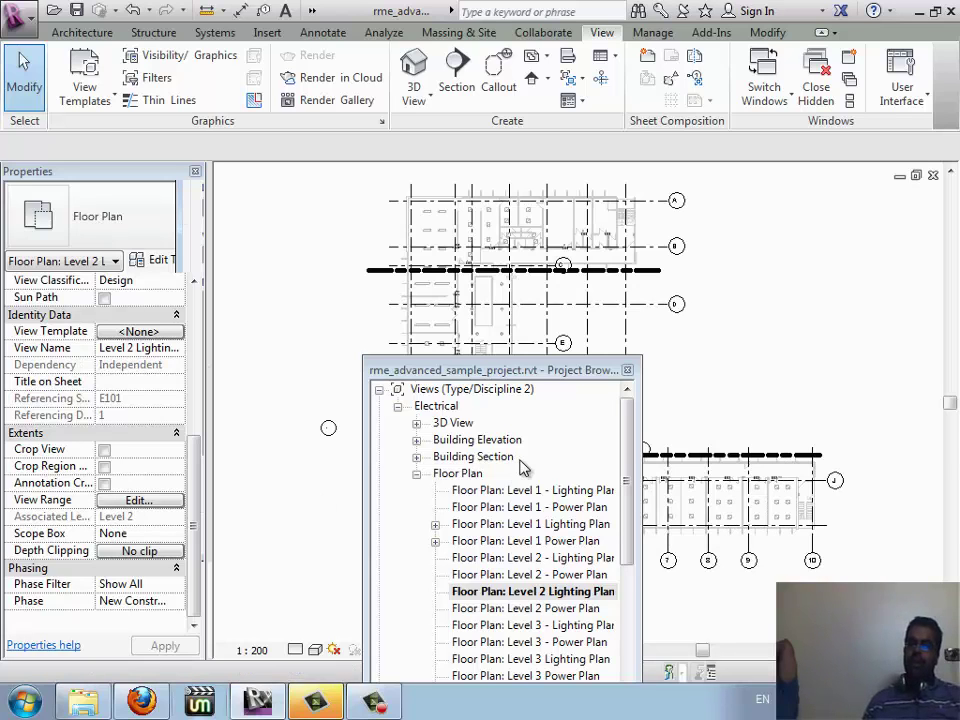
{"action": "left_click", "coordinate": [141, 700]}
{"action": "left_click", "coordinate": [316, 701]}
{"action": "mouse_move", "coordinate": [258, 701]}
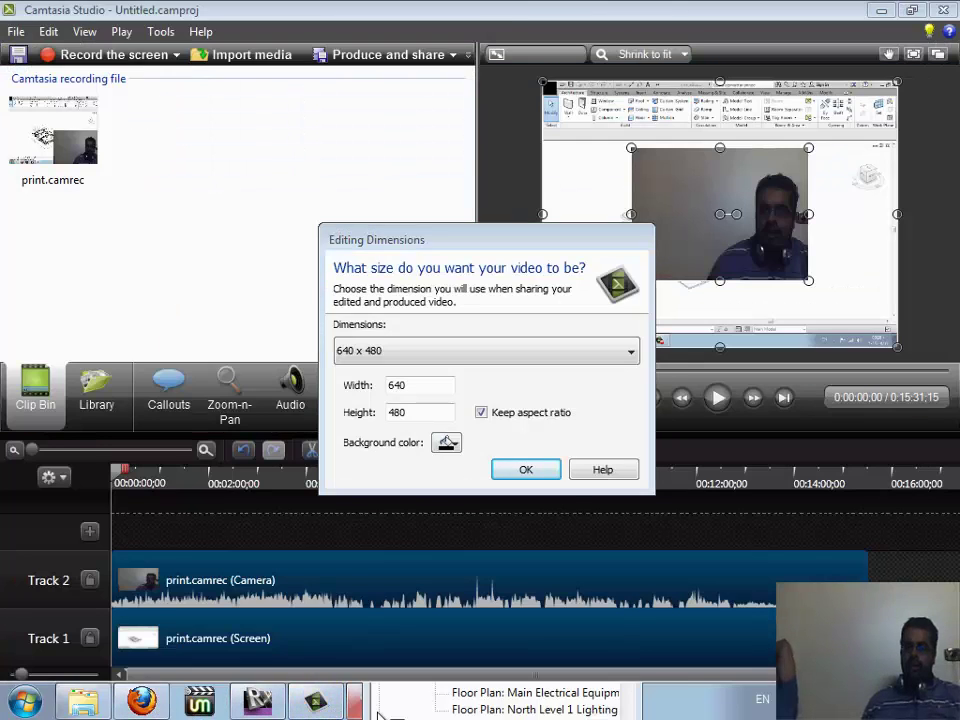